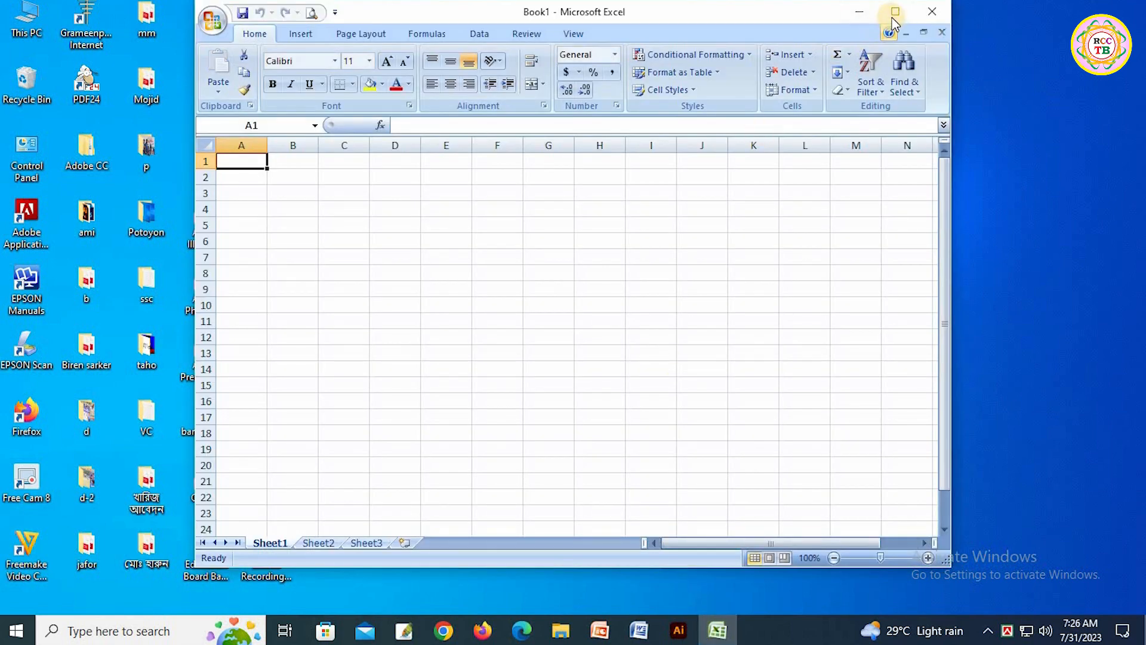
Maximize the workbook window, switch the sheet to Page Layout view and enlarge the page's top margin.
click(895, 13)
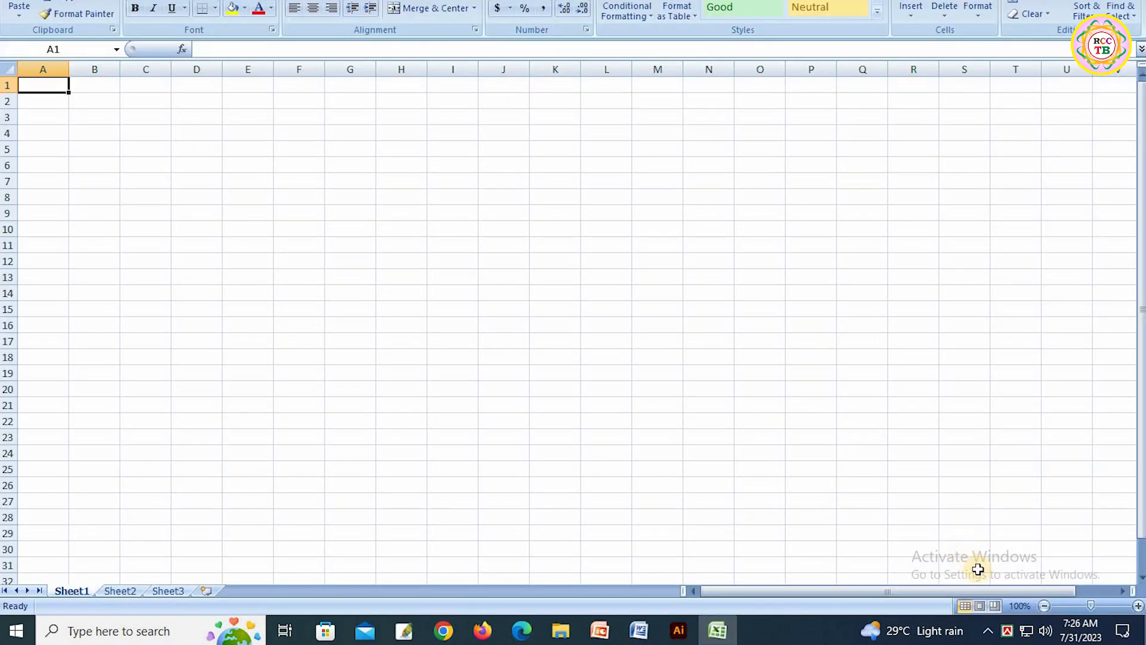
click(980, 605)
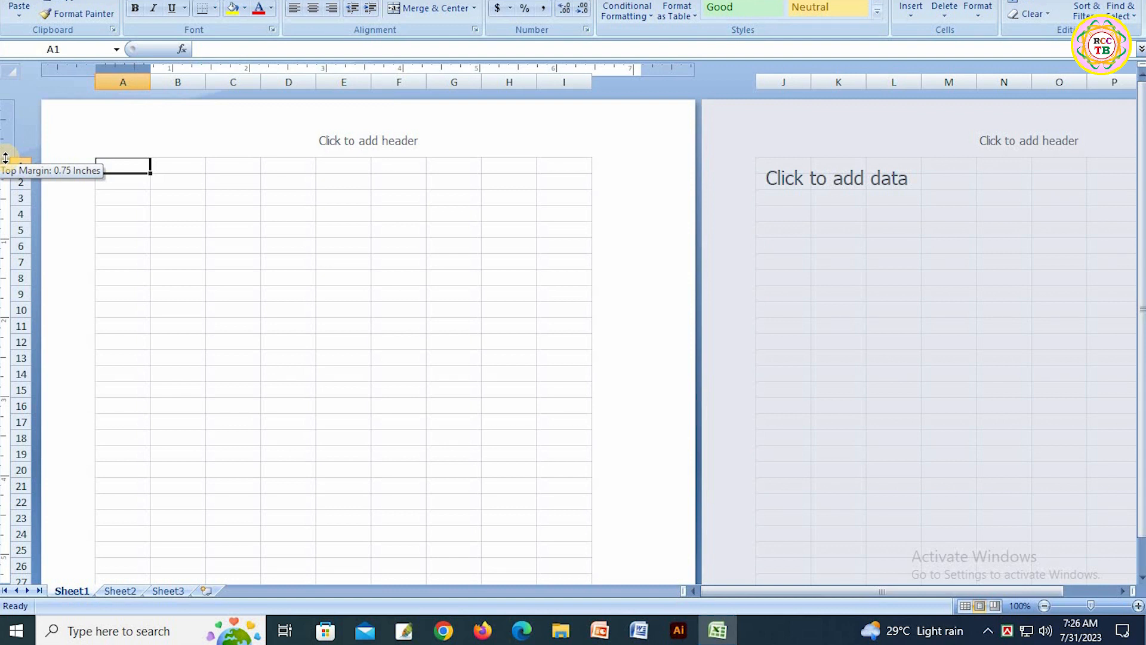
drag(5, 157, 17, 221)
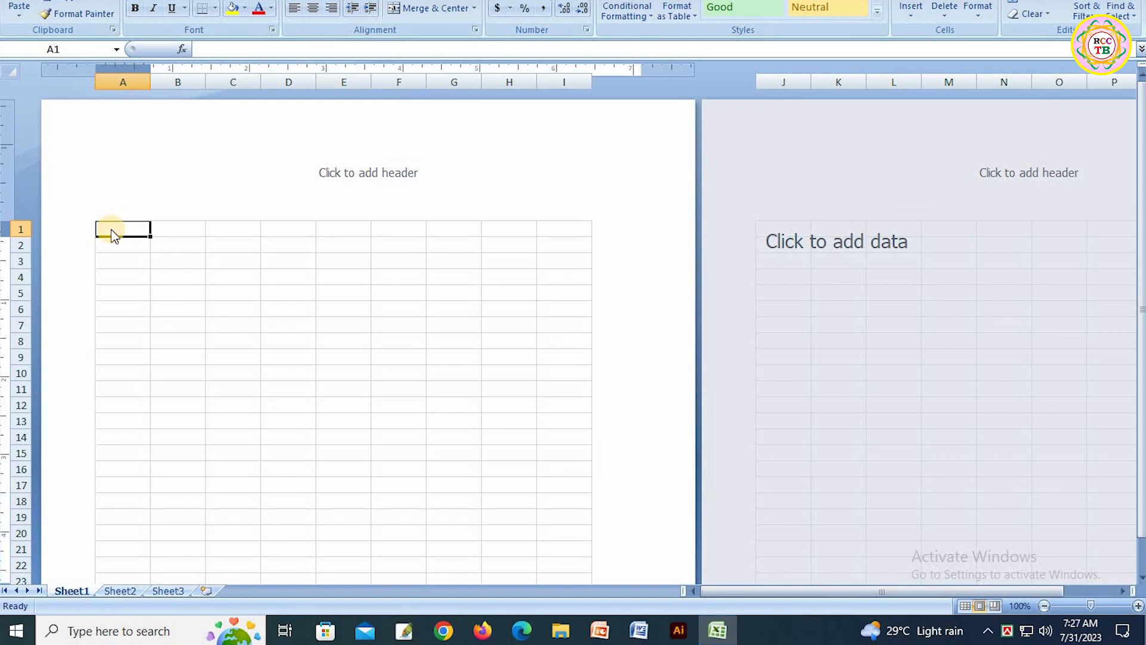
Apply All Borders to the range A1:E15.
key(shift+Right)
key(shift+Right)
key(shift+Right)
key(shift+Right)
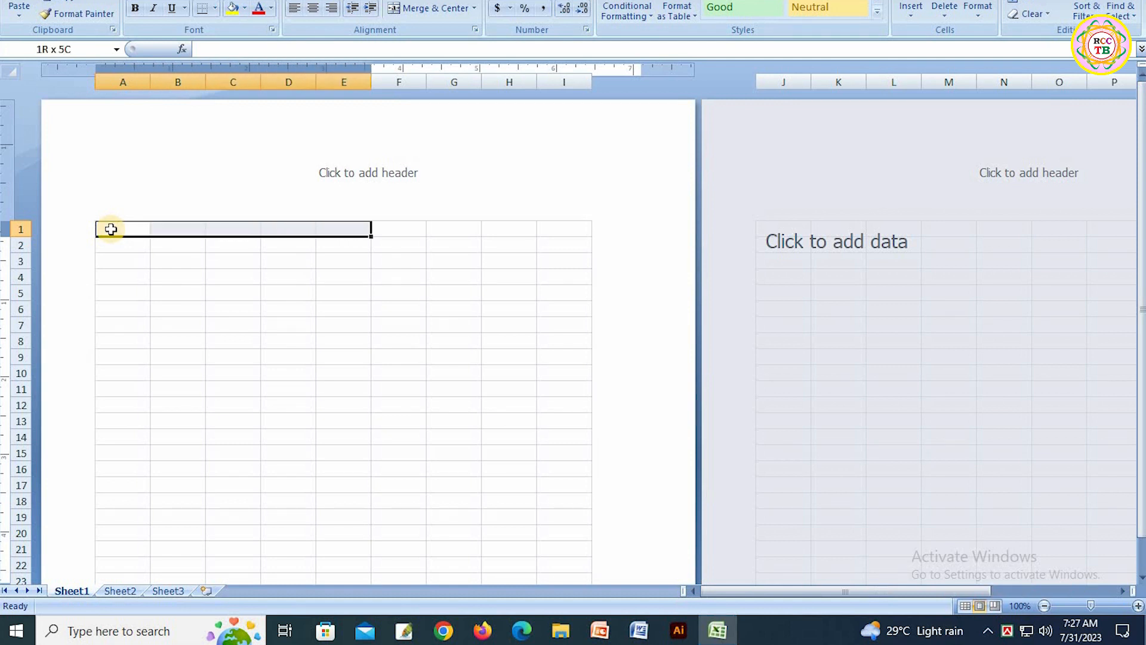
key(shift+Down)
key(shift+Down)
key(shift+Down)
key(shift+Down)
key(shift+Down)
key(shift+Down)
key(shift+Down)
key(shift+Down)
key(shift+Down)
key(shift+Down)
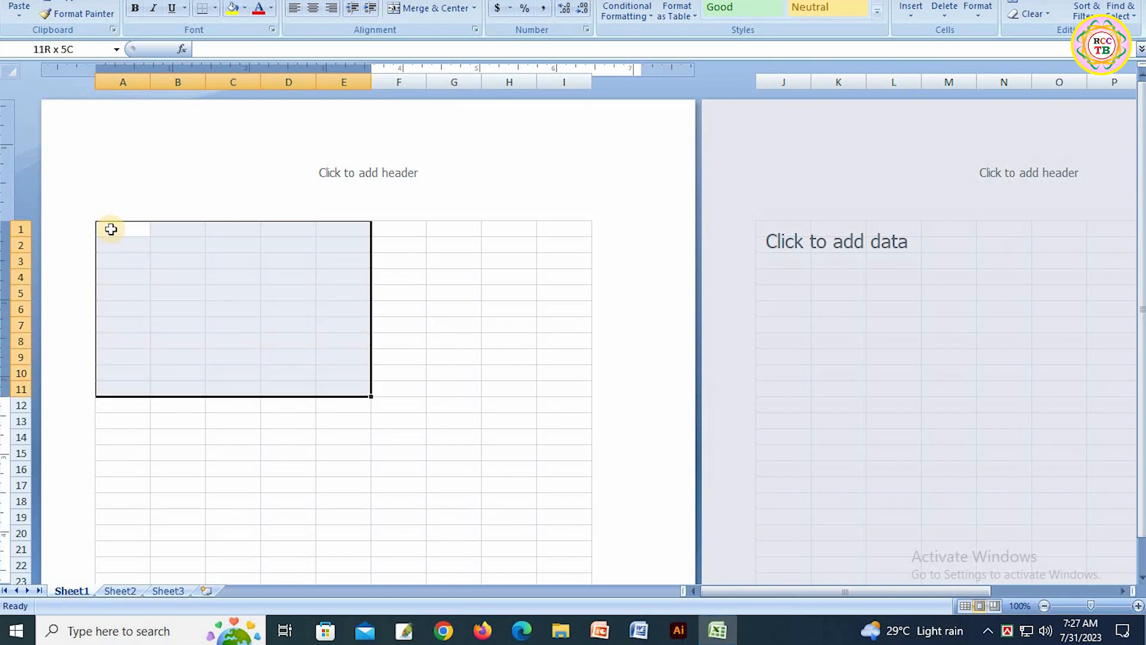
key(shift+Down)
key(shift+Down)
key(shift+Down)
key(shift+Down)
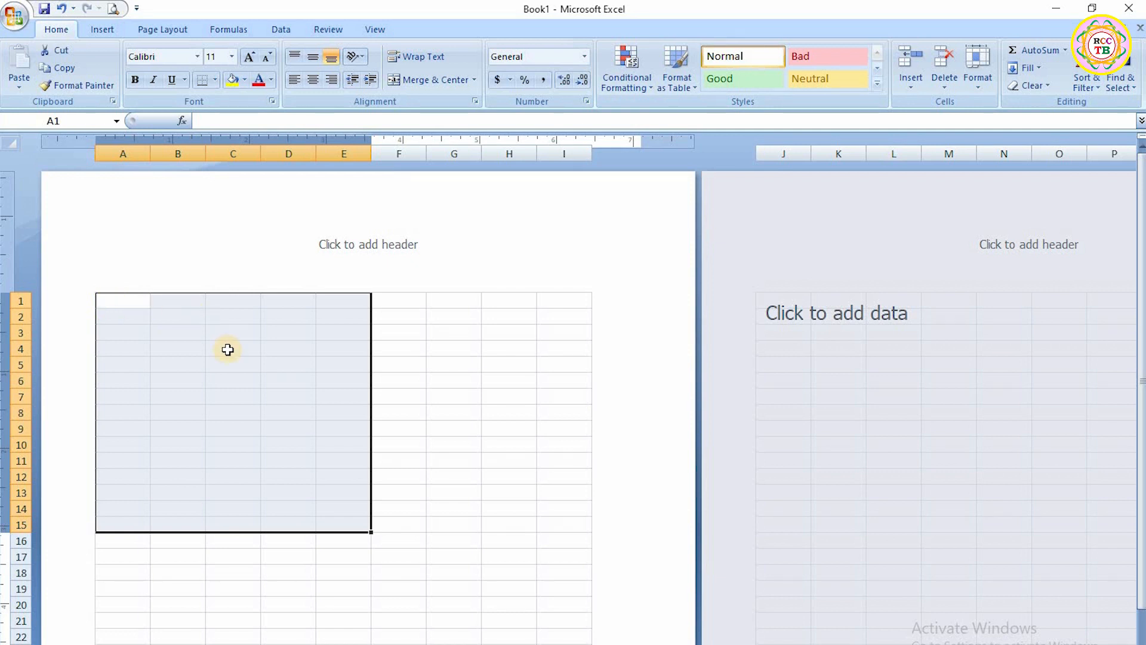
click(215, 80)
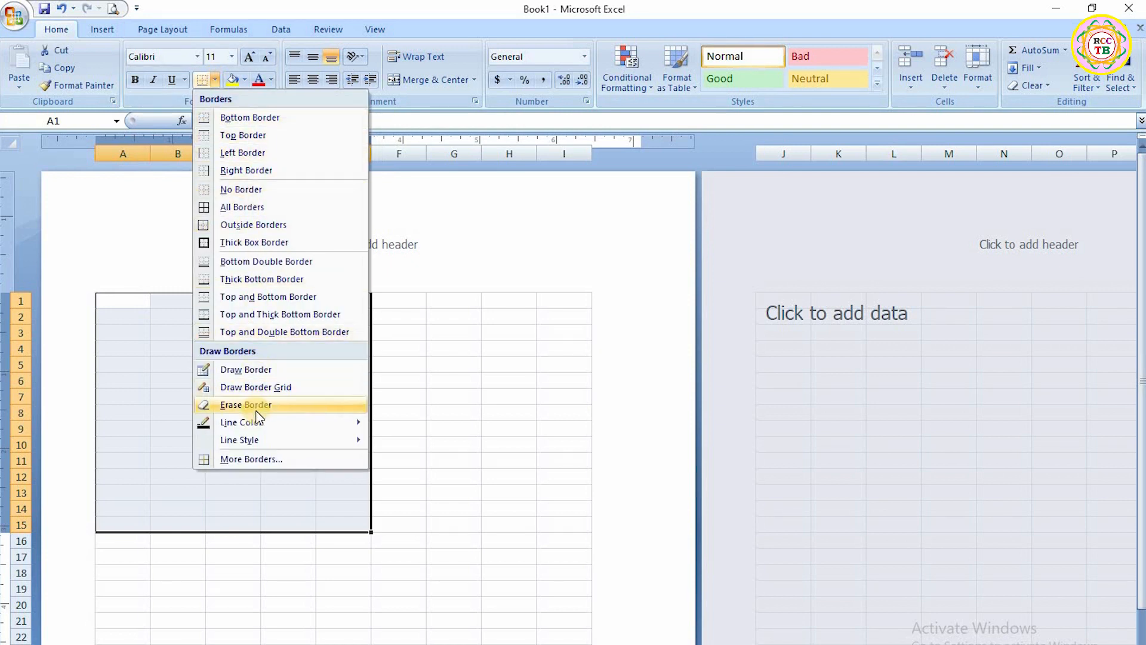
click(241, 209)
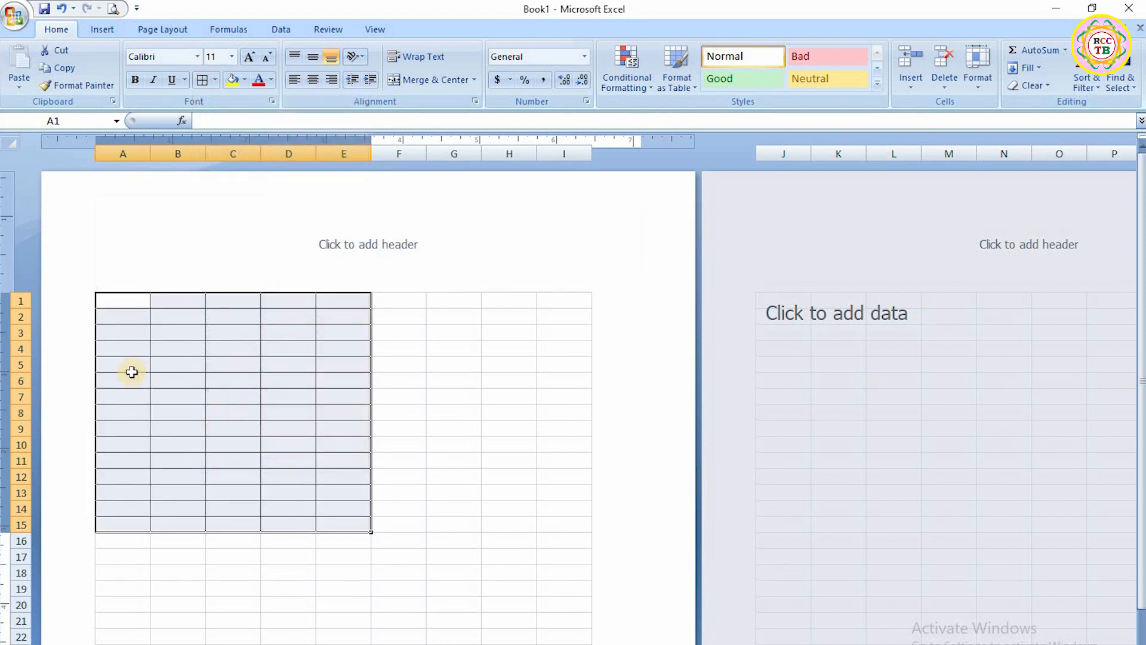
Widen column B to more than three times its width and broaden columns C to E so the table spans the page.
click(165, 333)
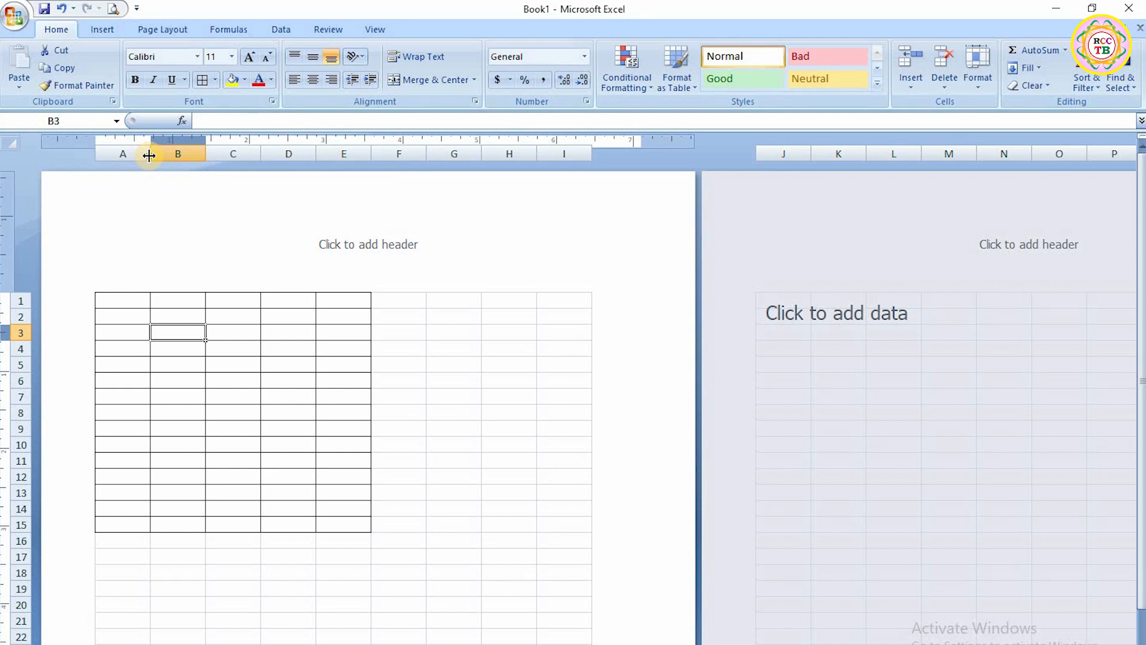
drag(149, 155, 339, 167)
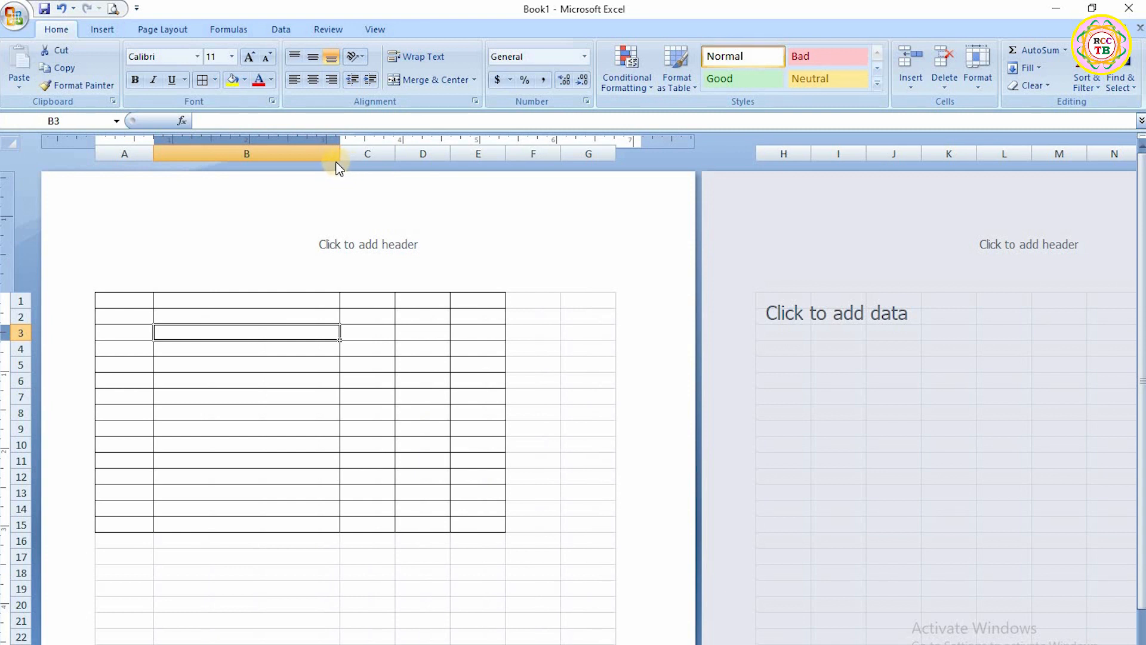
drag(393, 154, 438, 159)
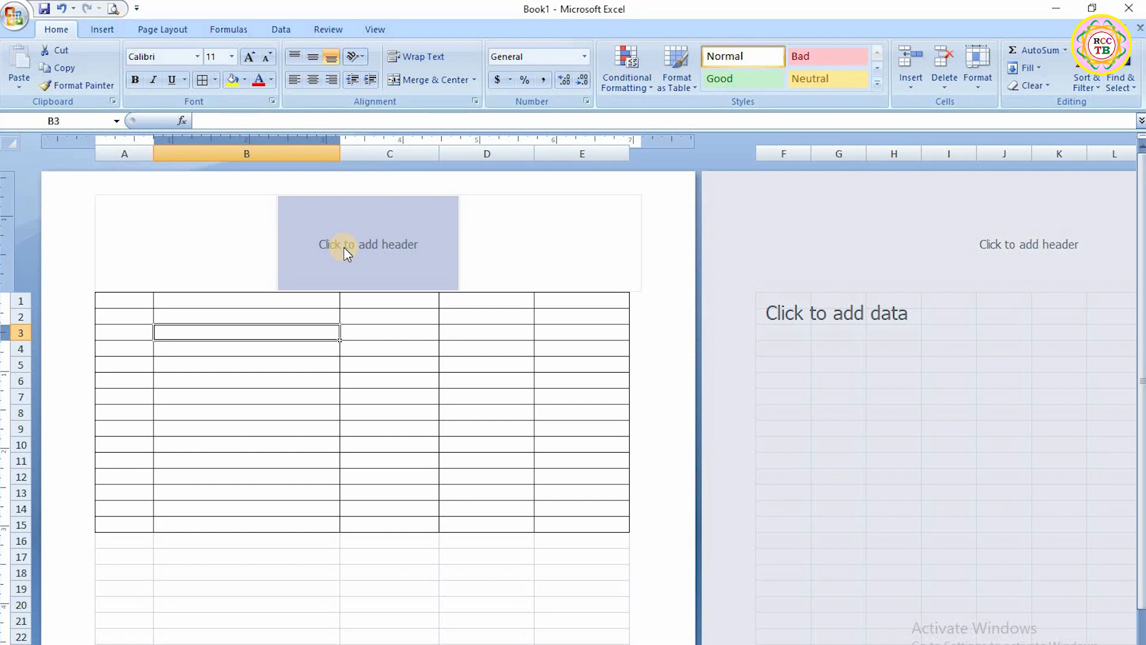
Enter JARIF COMPUTER in the center header section, with the business address and mobile number on the two lines below.
click(360, 216)
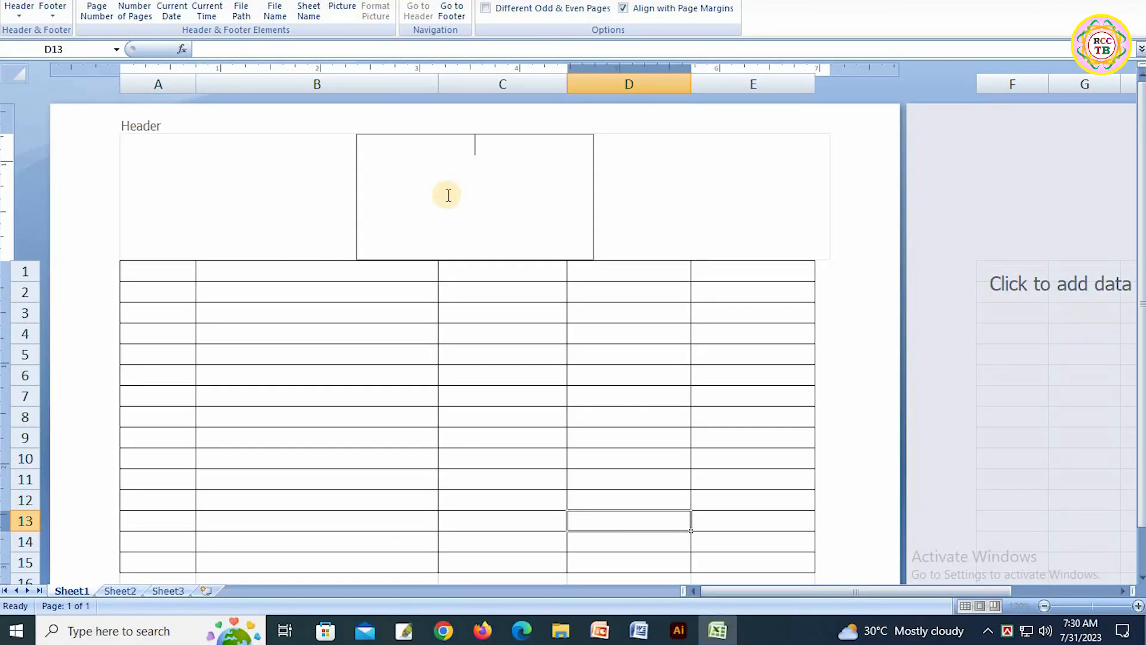
text(JARIF COMPUTER)
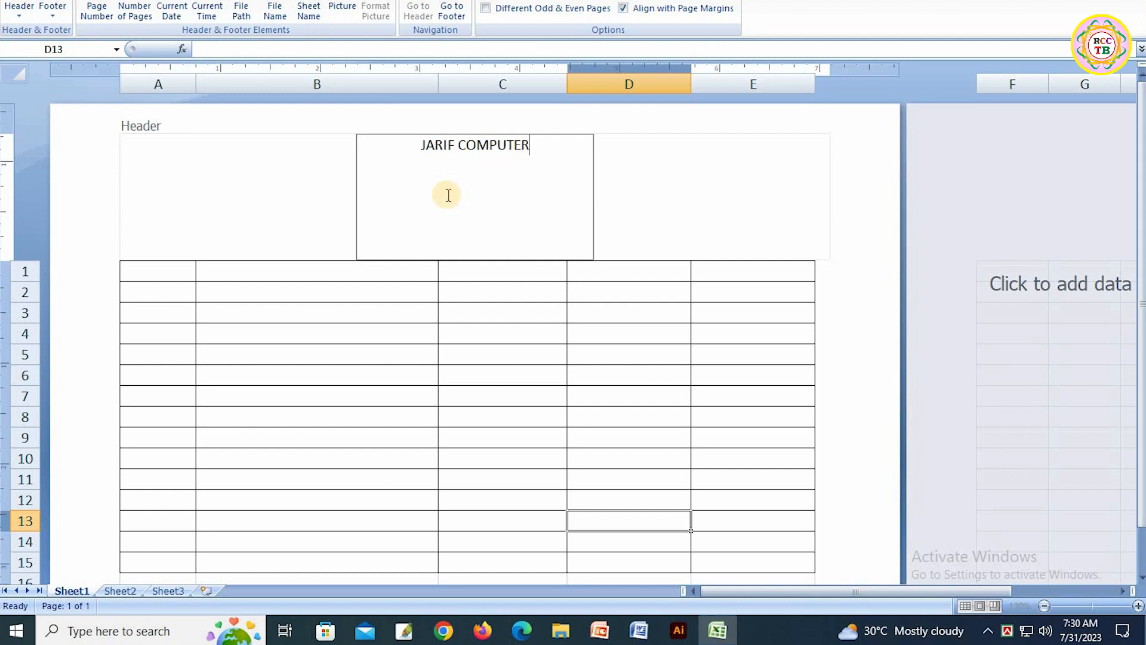
key(Return)
text(HARIRAM)
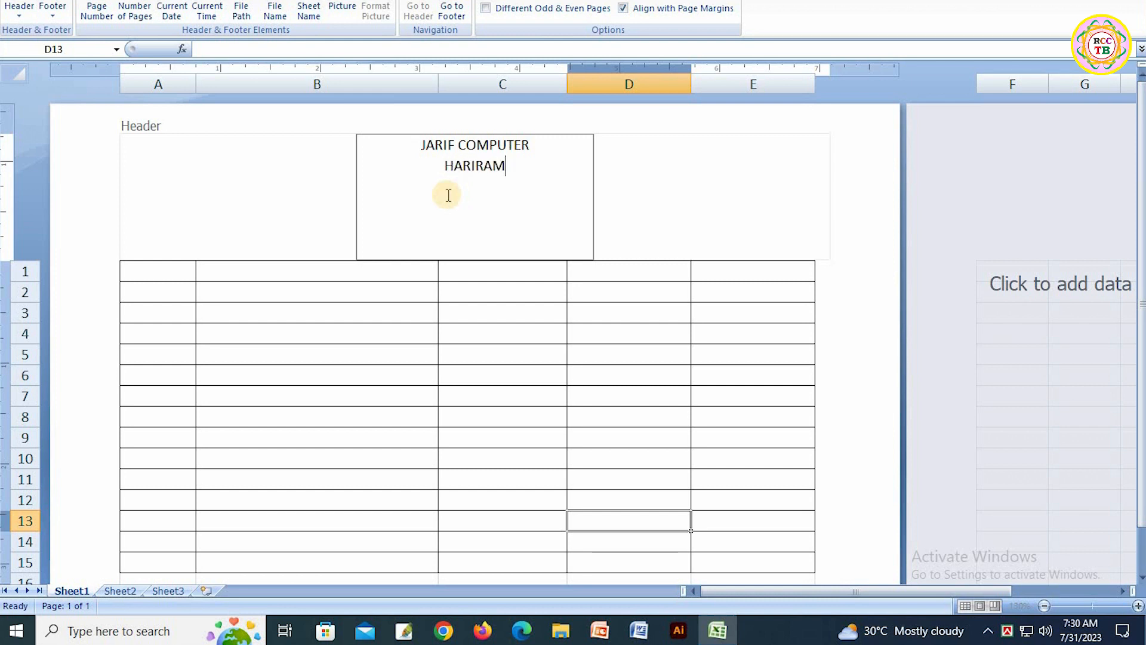
text(PUR, M)
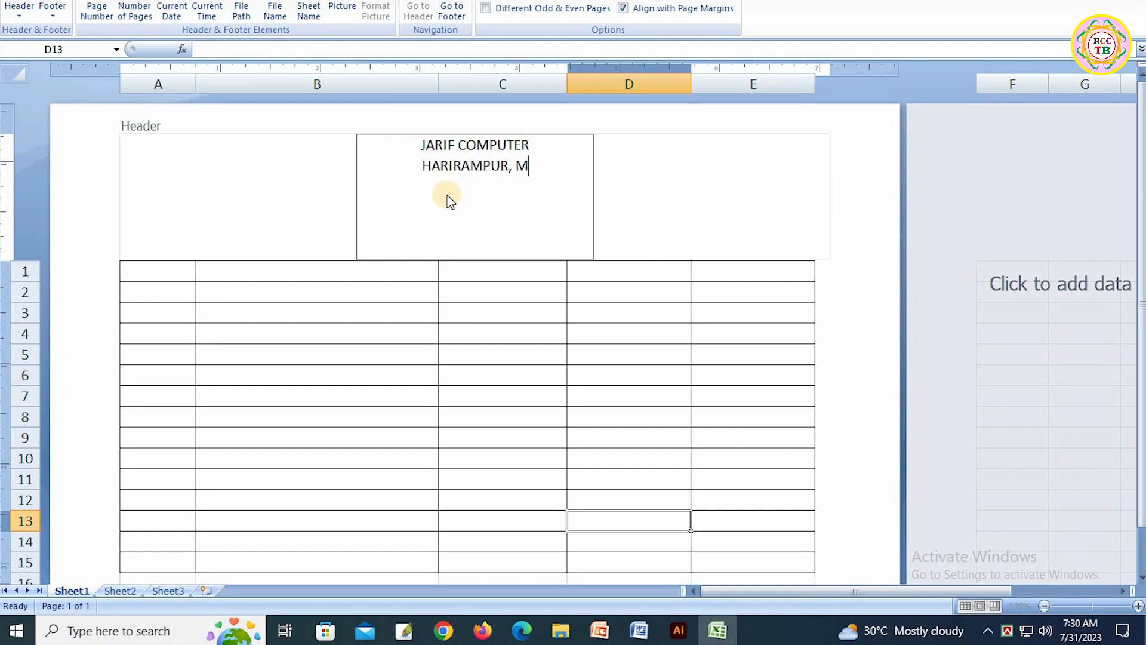
text(ANIKGANJ)
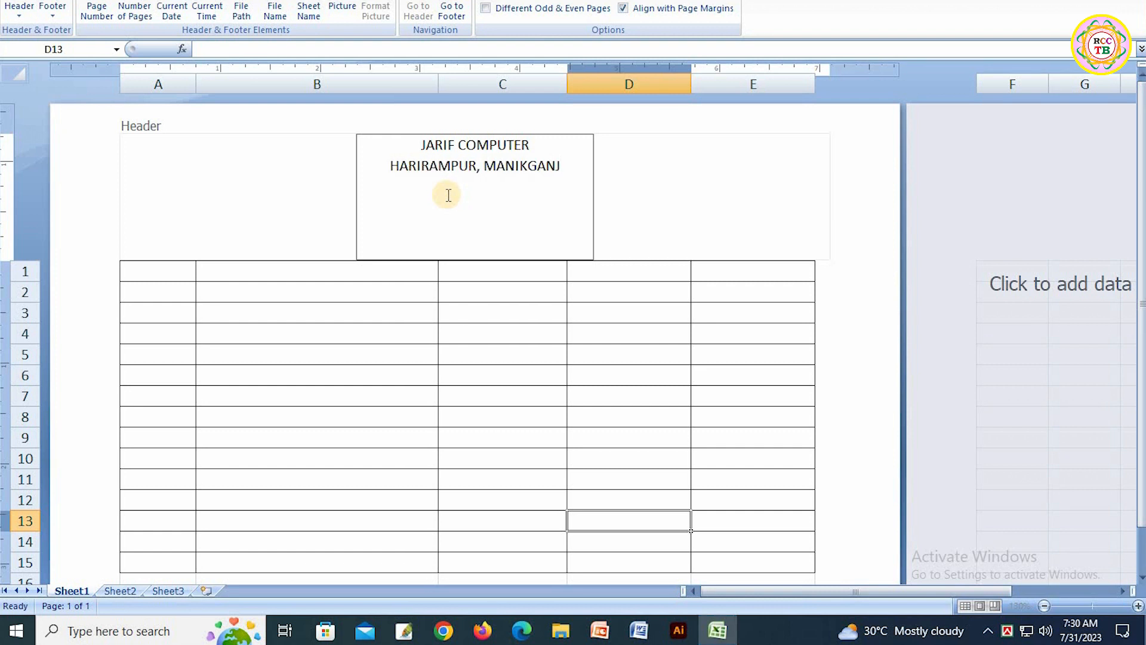
key(Return)
text(MOB. 0172703....)
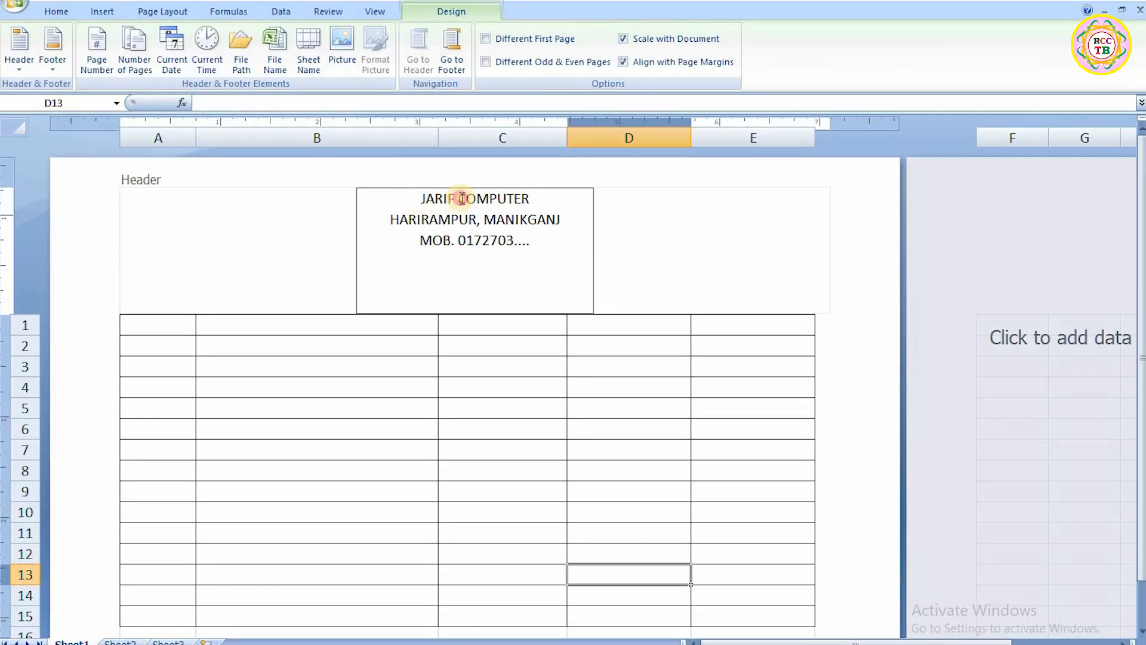
Set the JARIF COMPUTER line in the header to font size 20.
drag(423, 145, 532, 145)
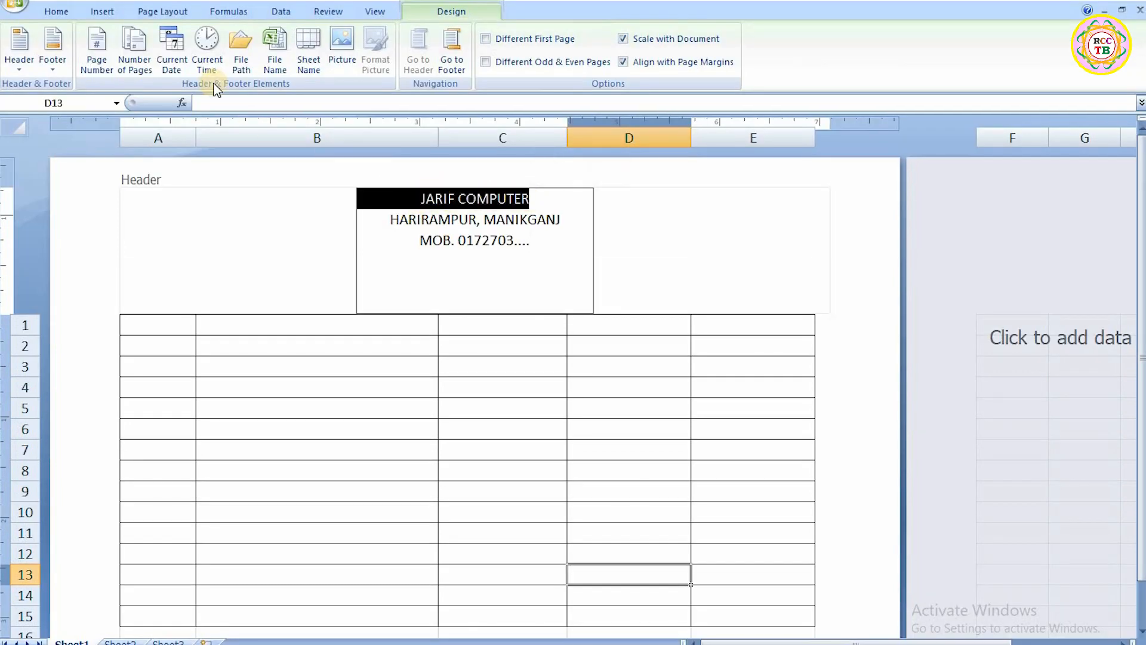
click(56, 14)
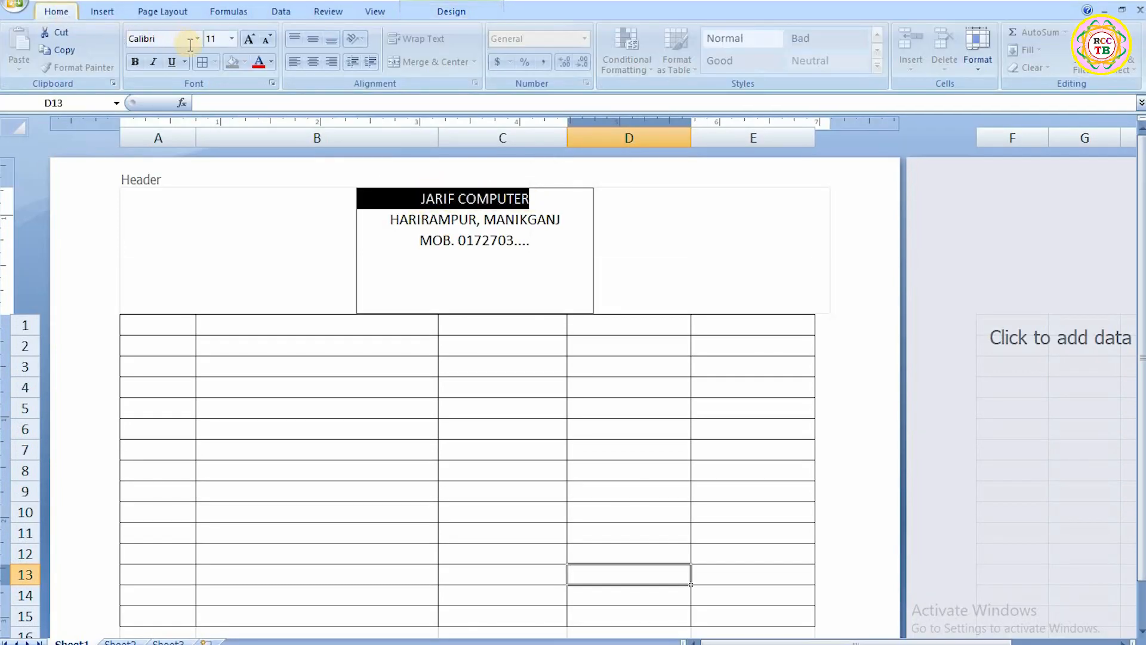
click(233, 39)
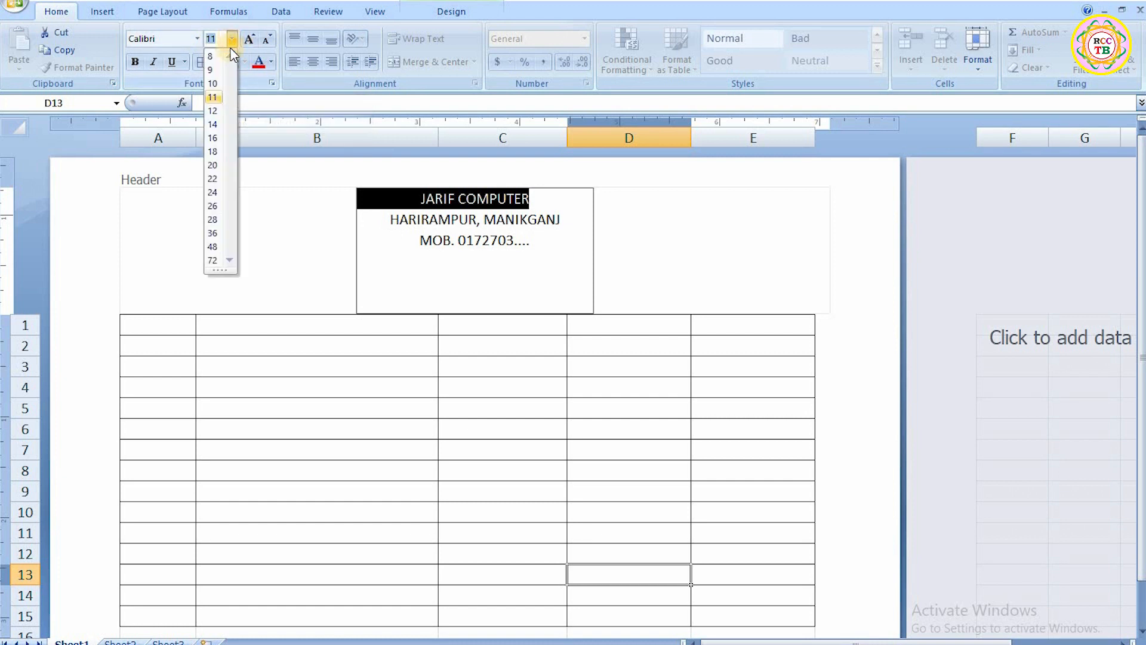
click(214, 166)
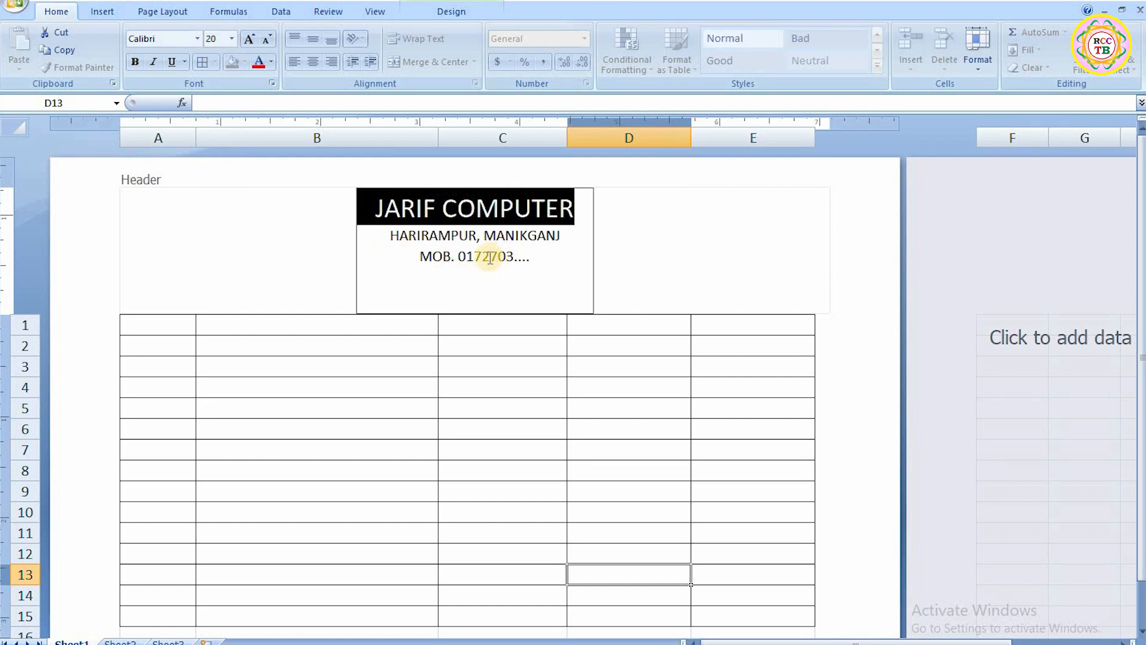
Set the address and mobile number lines in the header to font size 14.
click(472, 252)
drag(391, 235, 531, 254)
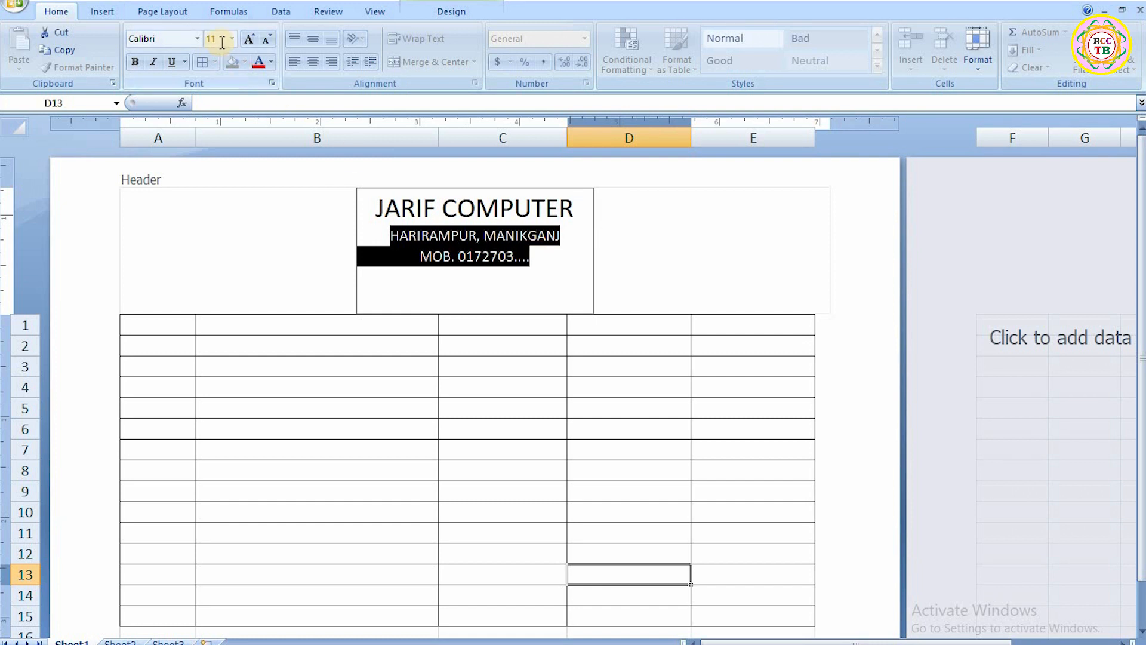
click(230, 39)
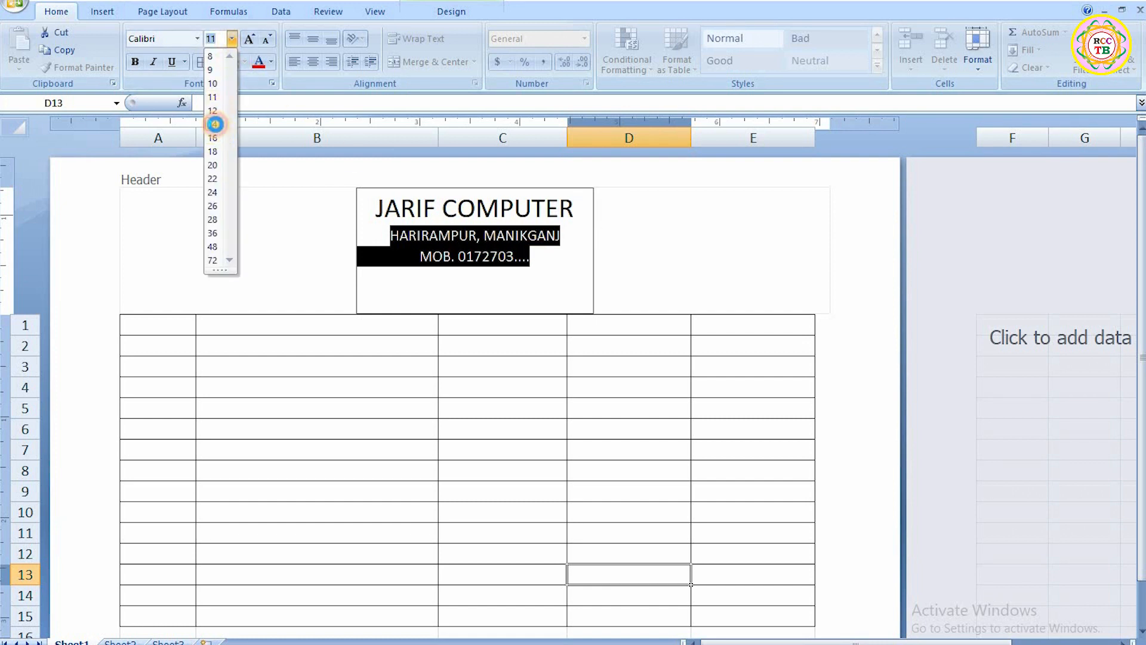
click(212, 125)
click(474, 266)
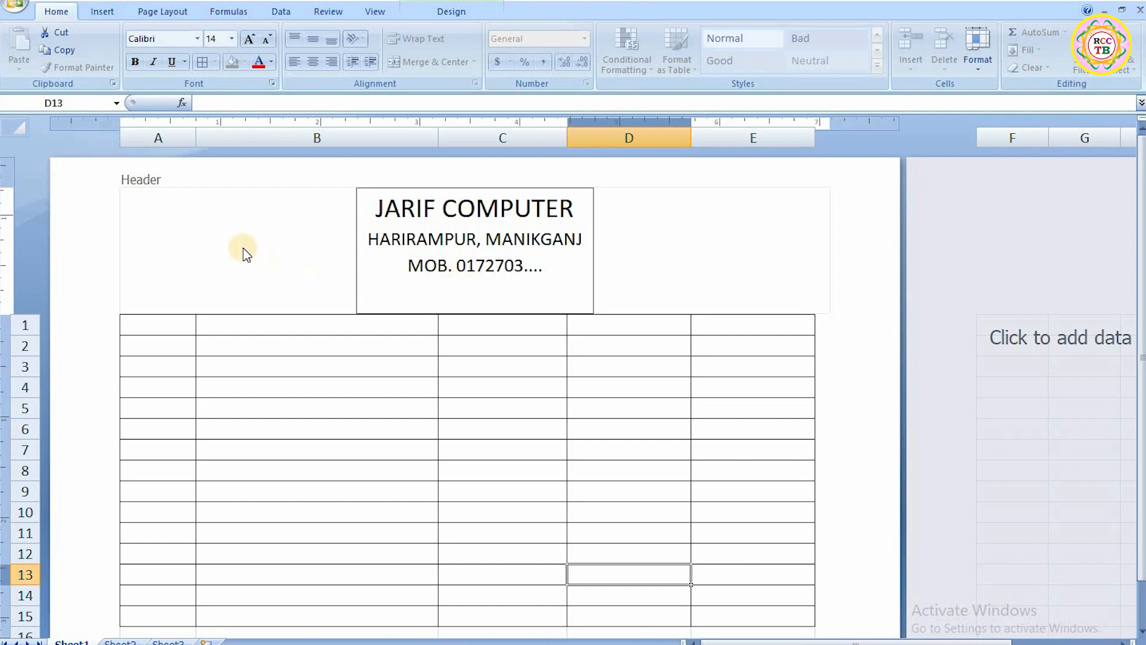
Enter DATE: 30-07-2023 in the left header section.
click(154, 199)
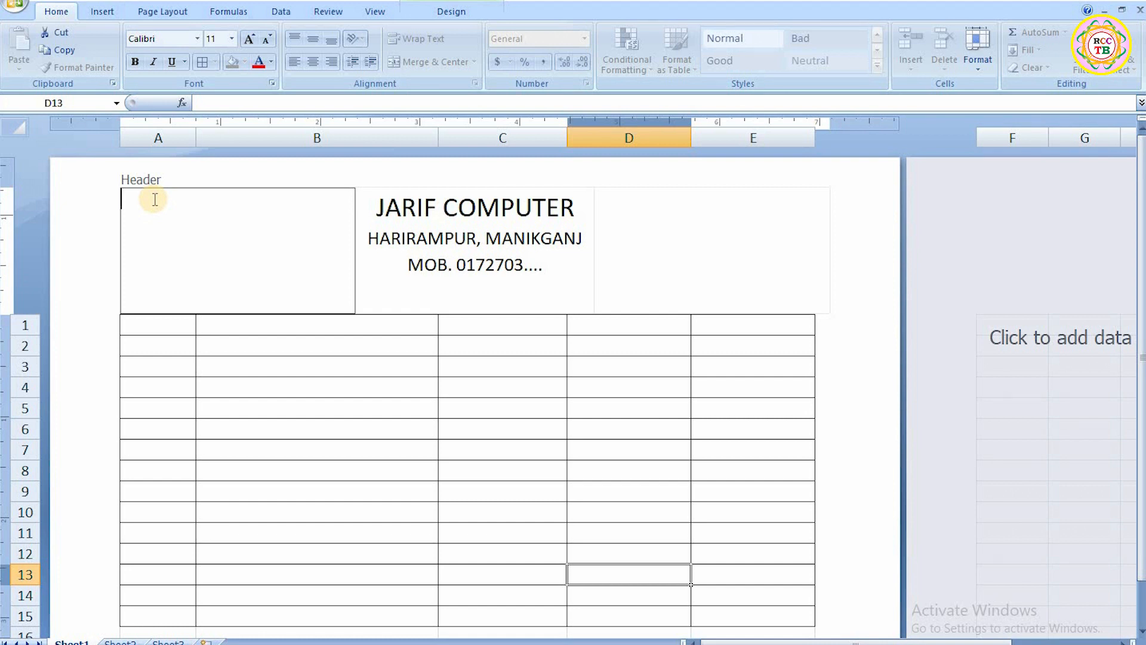
text(dA)
key(BackSpace)
key(BackSpace)
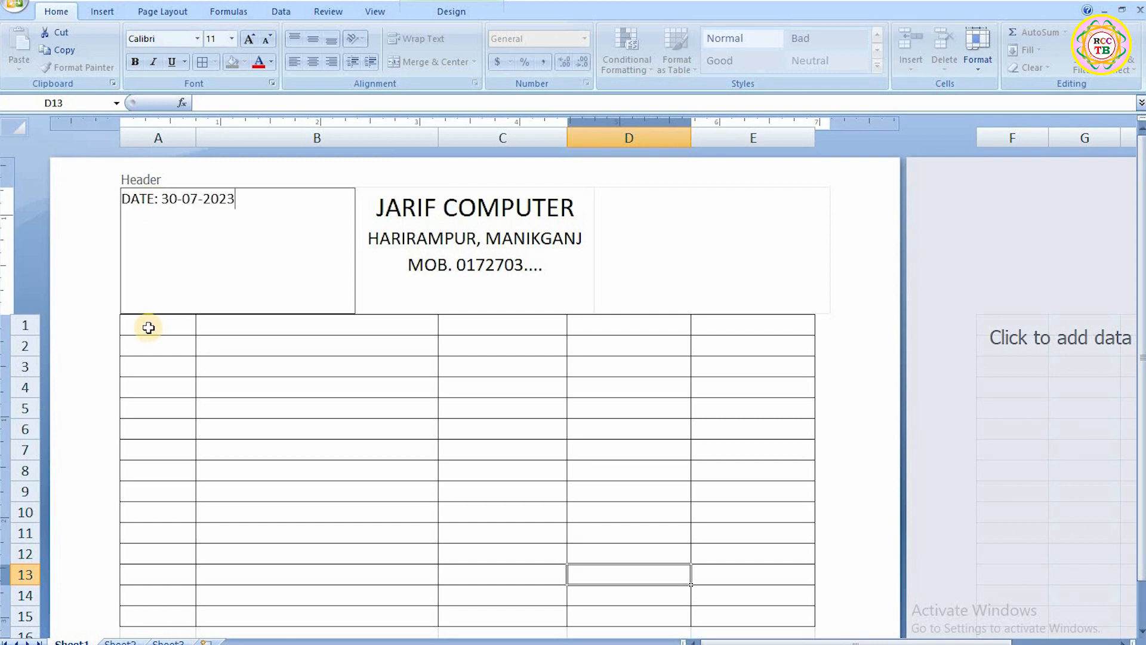
Enter the column headings SL. NO, ITEM, QUANTITY, PRICE and AMOUNT in cells A1 to E1.
click(148, 327)
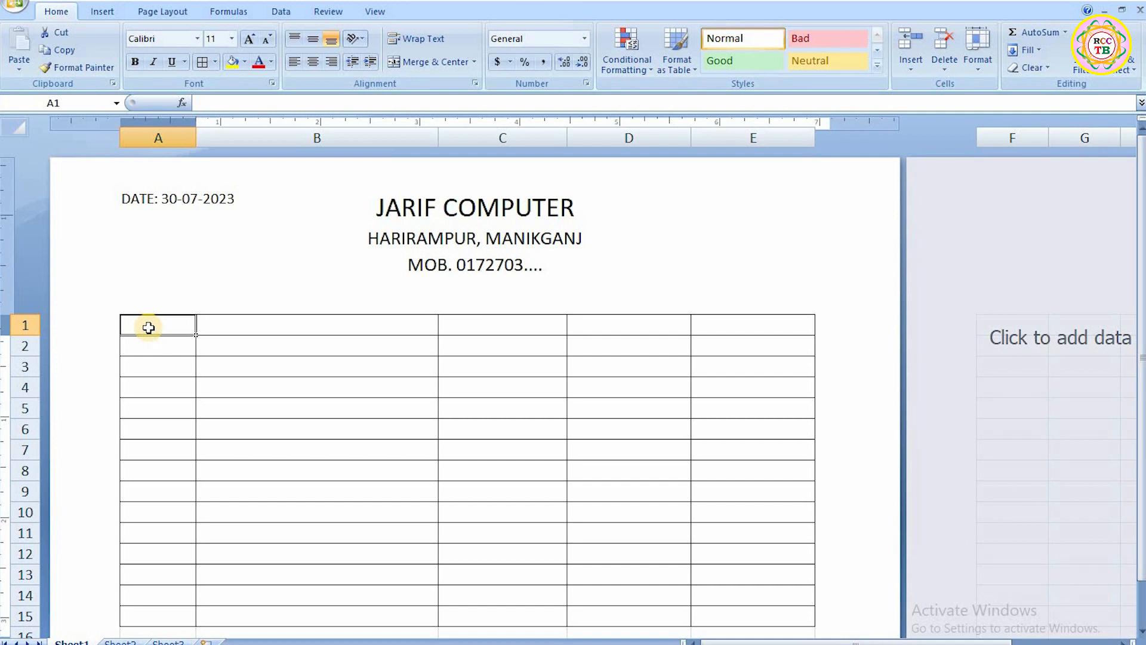
text(SL. NO)
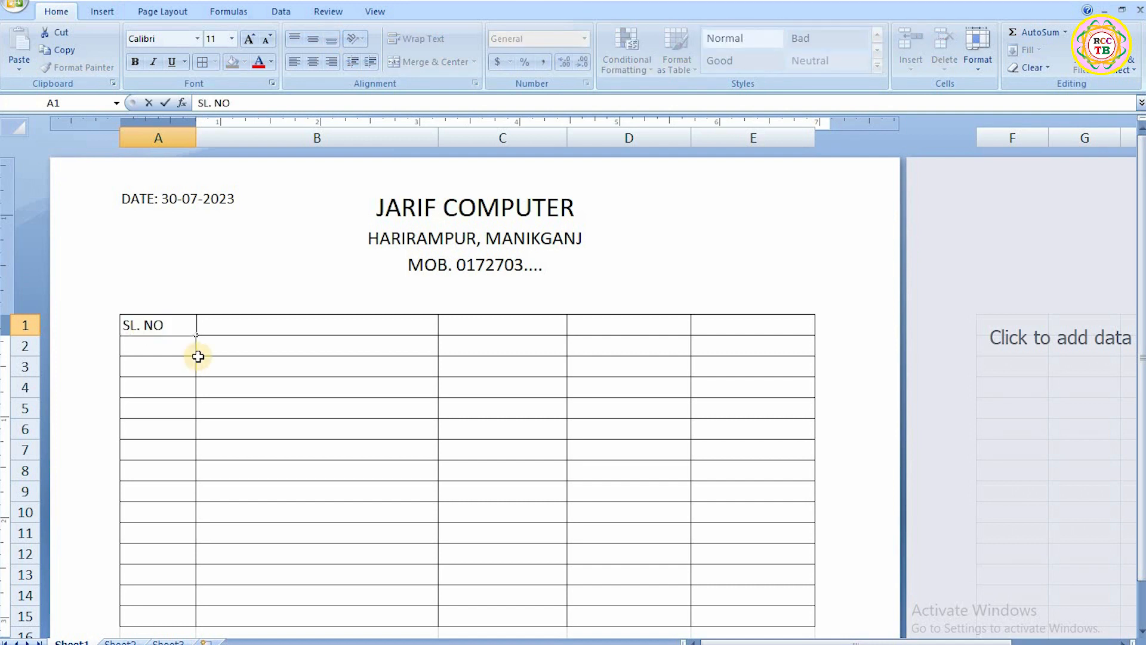
key(Tab)
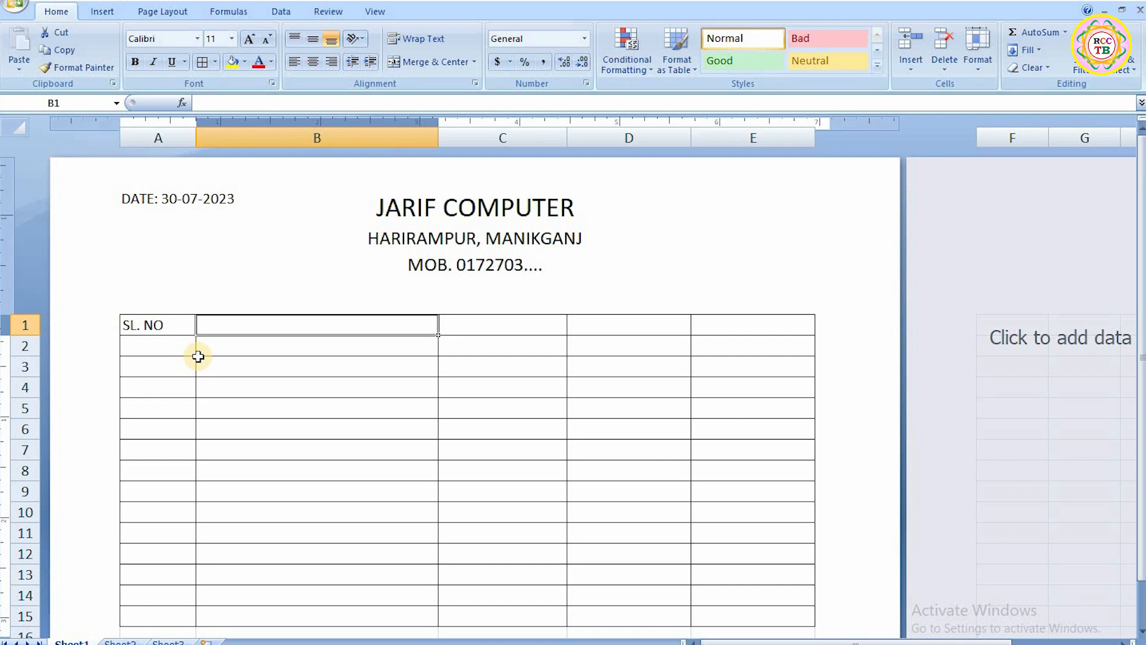
text(I)
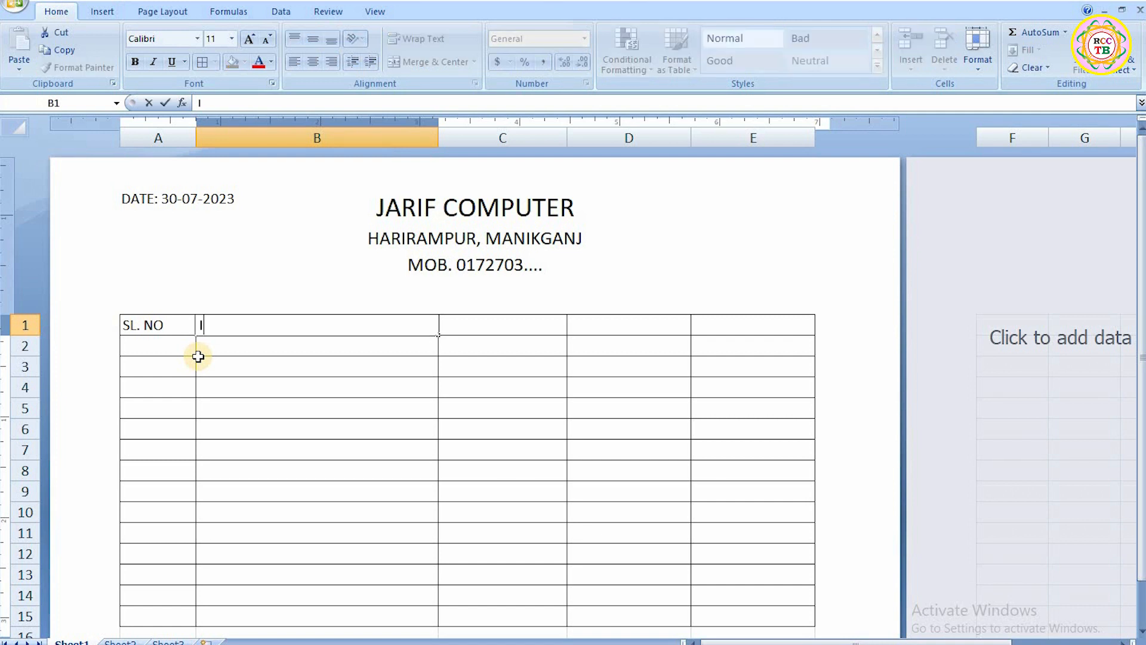
text(TEM)
key(Tab)
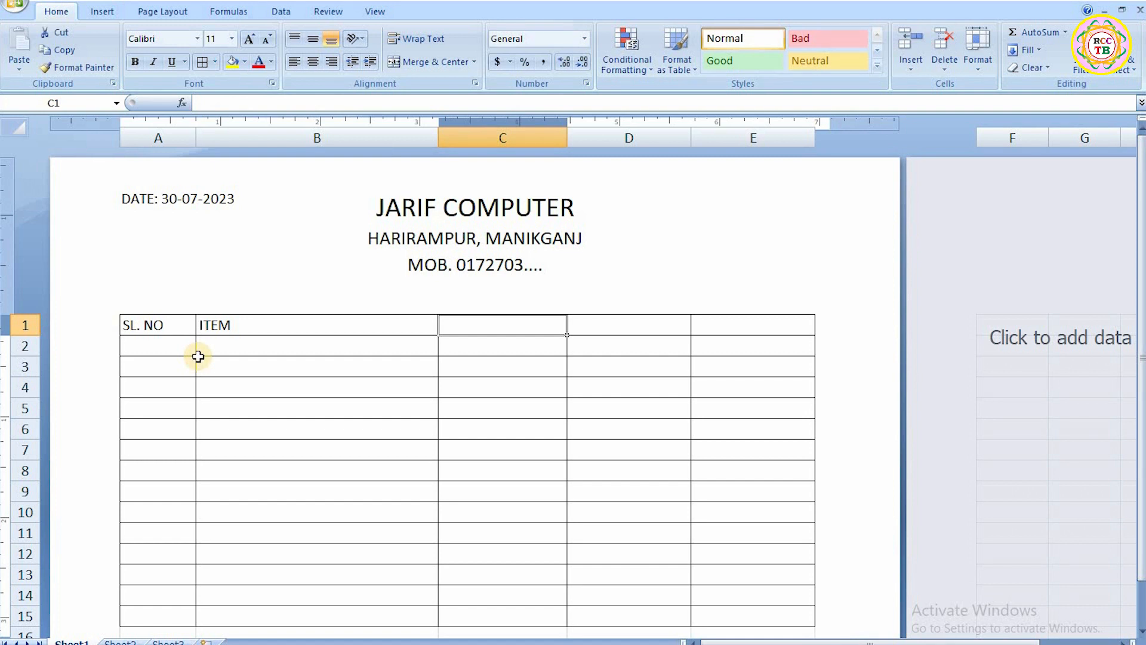
text(Q)
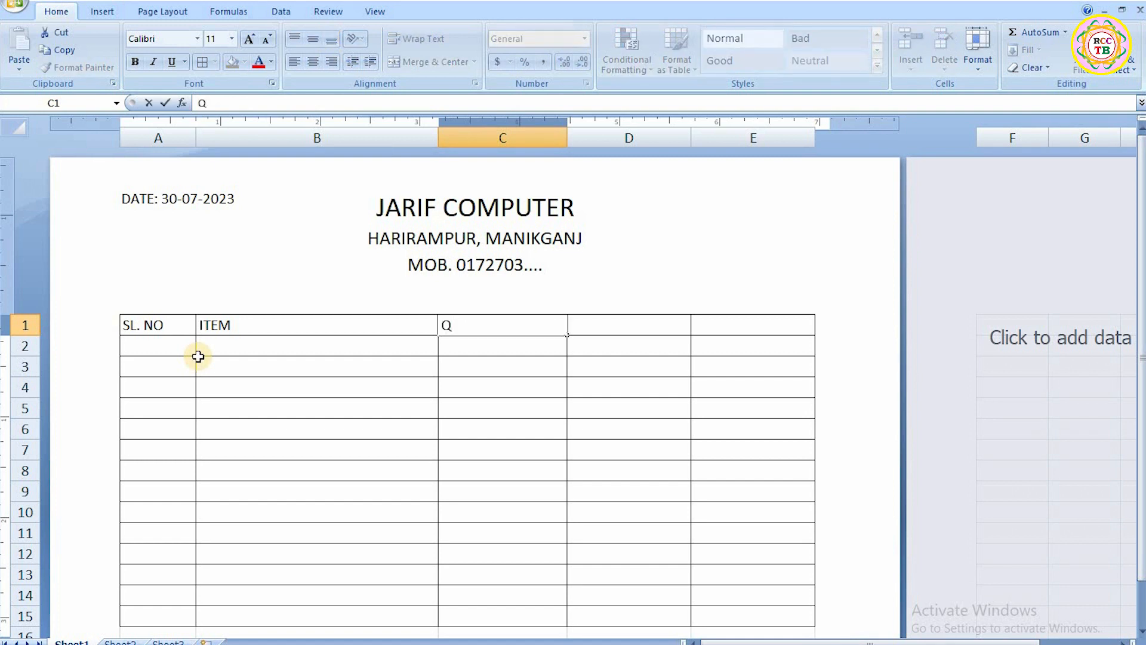
text(UANTITY)
key(Tab)
text(P)
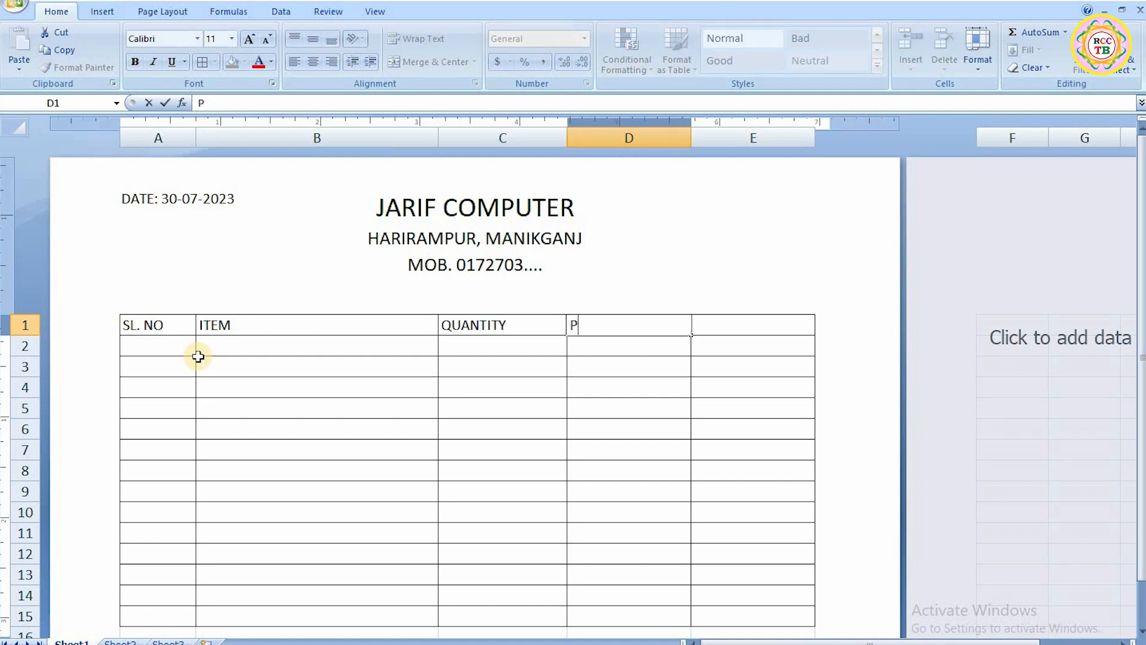
text(RICE)
key(Tab)
text(A)
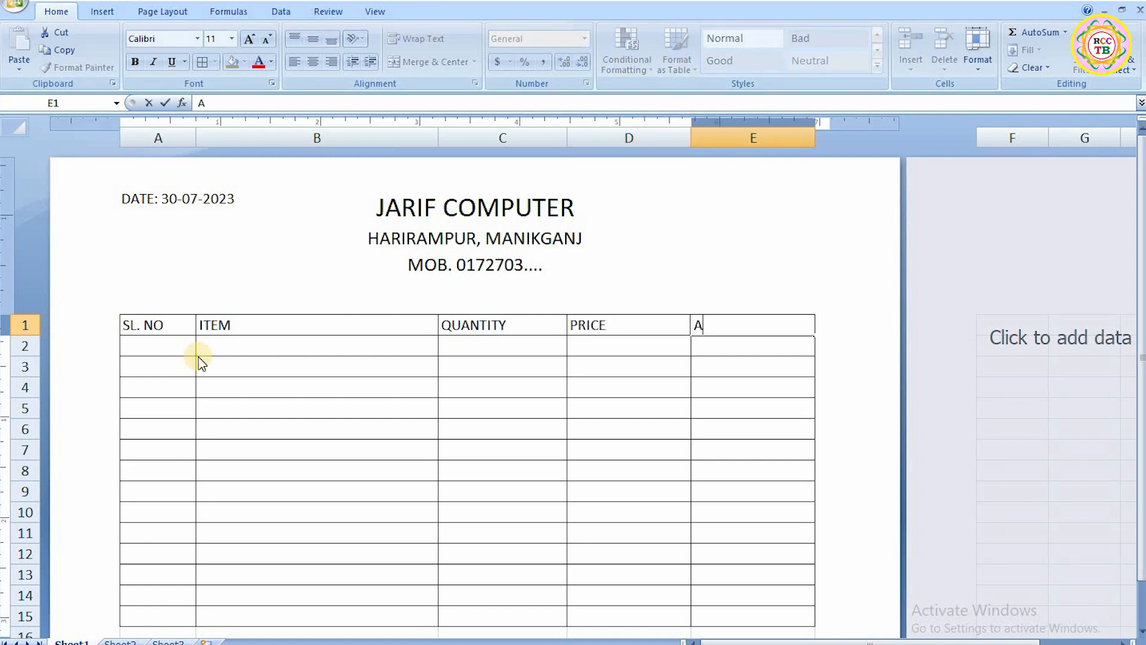
text(MOUNT)
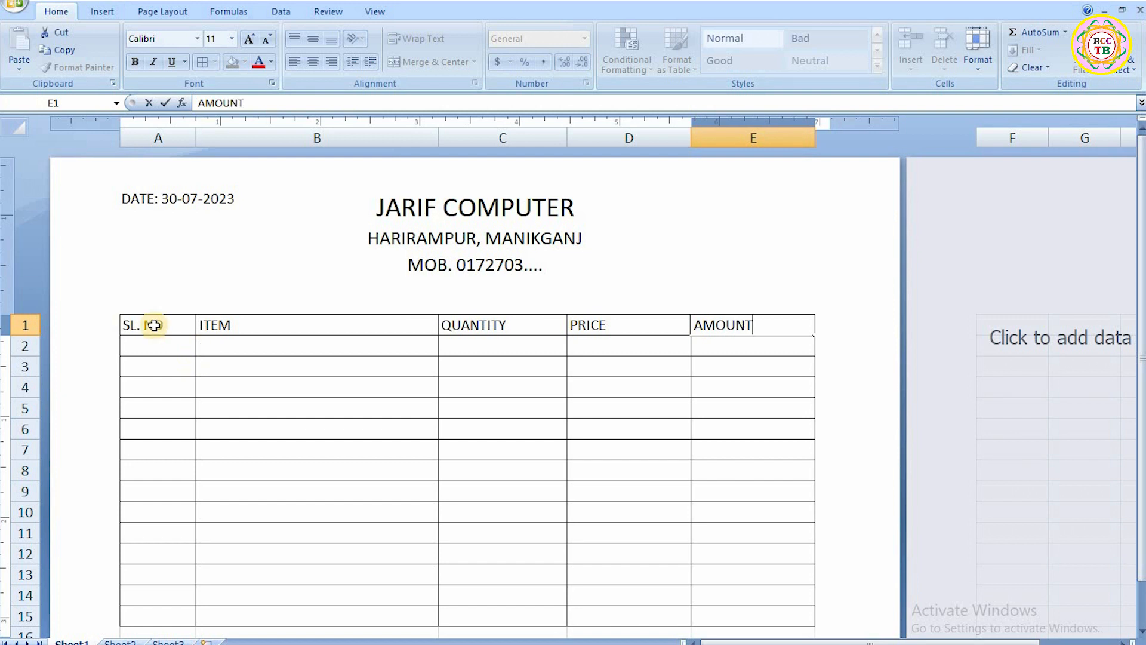
Center the column headings in cells A1 to E1 horizontally.
key(Return)
drag(131, 325, 739, 324)
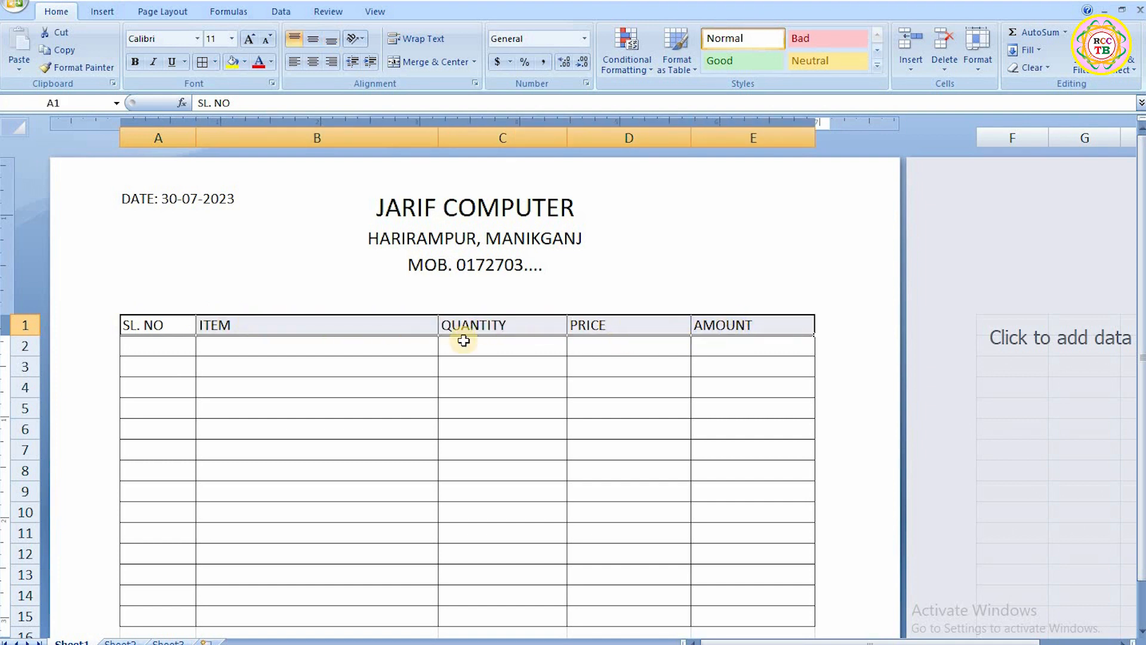
click(314, 62)
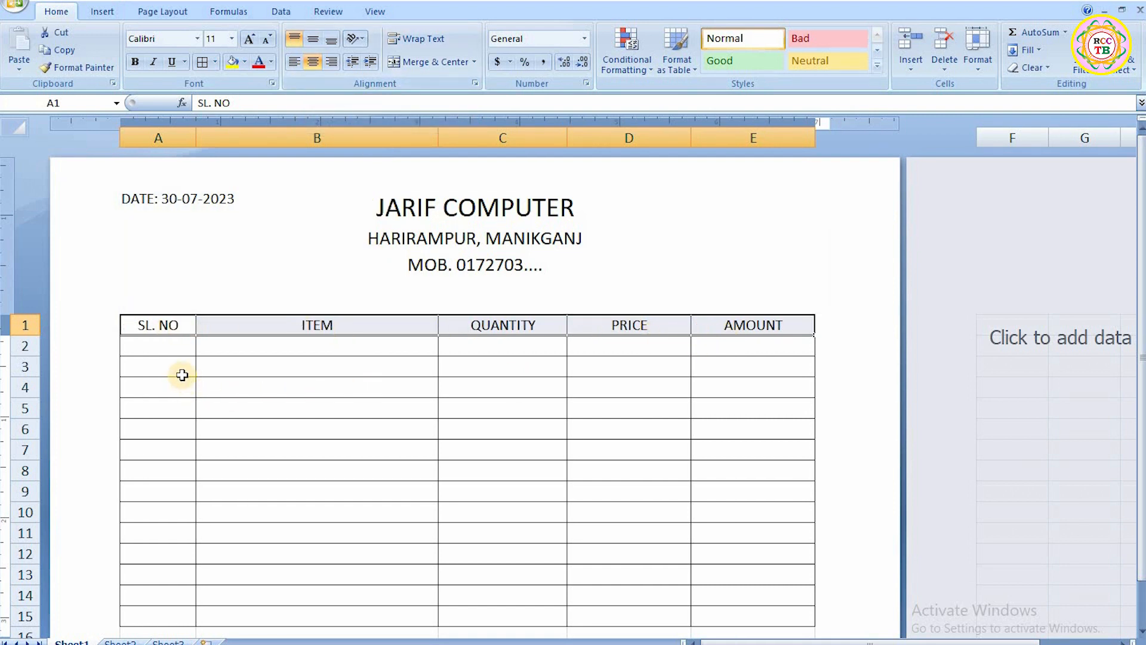
Enter 1 in cell A2 and fill the SL. NO column down as a series to 11 in A12.
click(166, 347)
scroll(166, 378, down, 4)
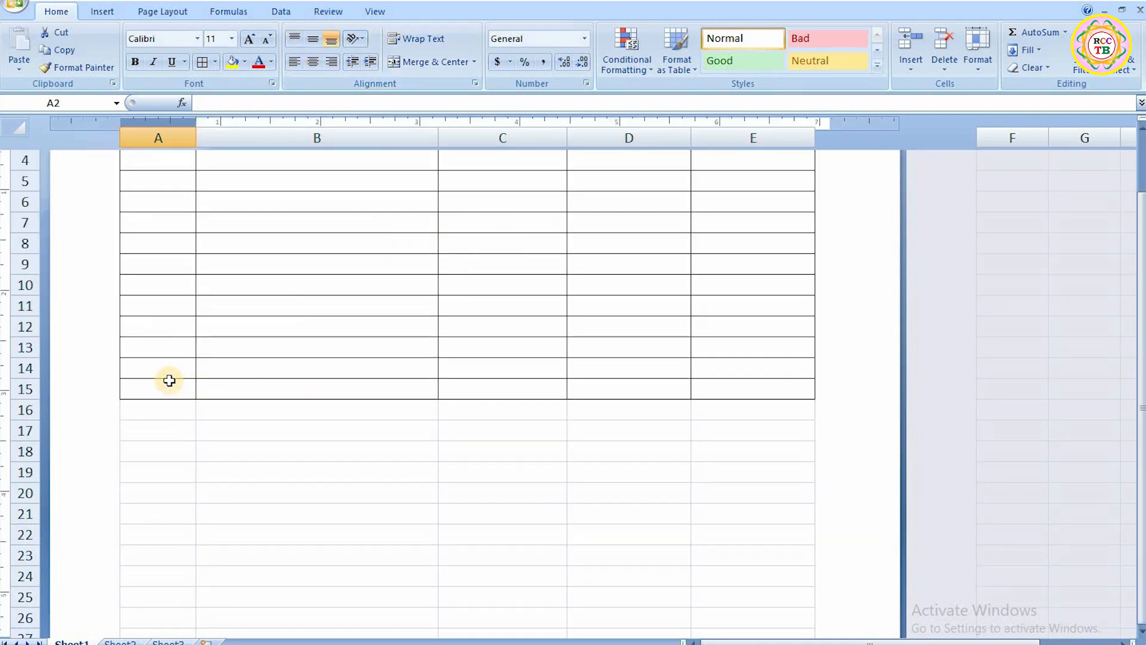
scroll(166, 378, up, 4)
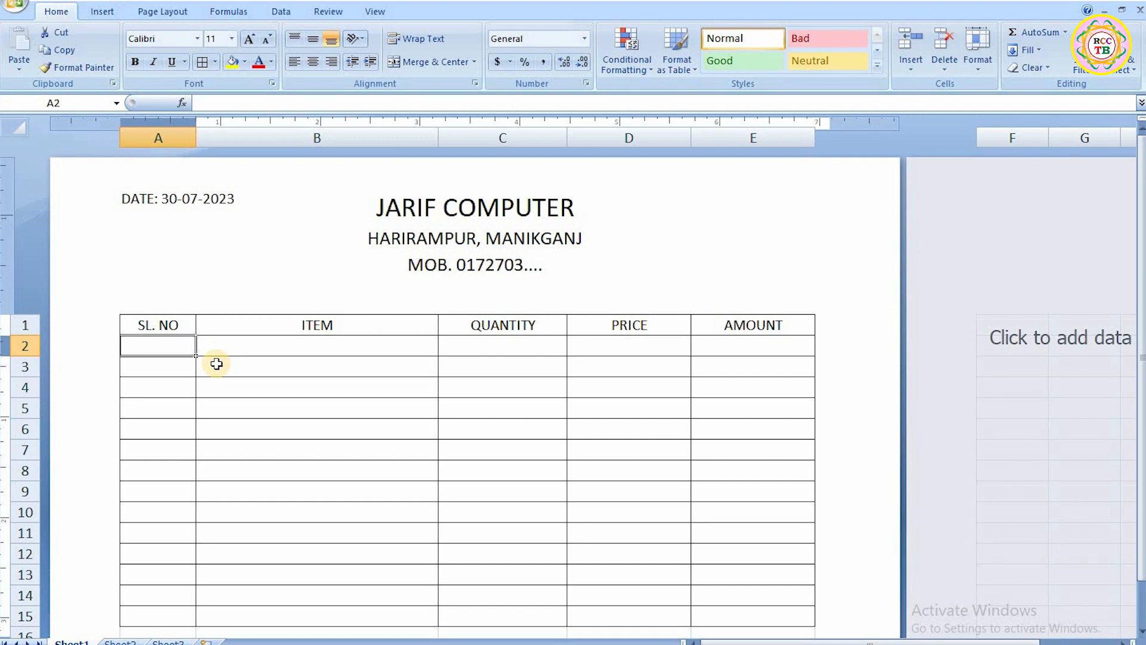
text(1)
key(Return)
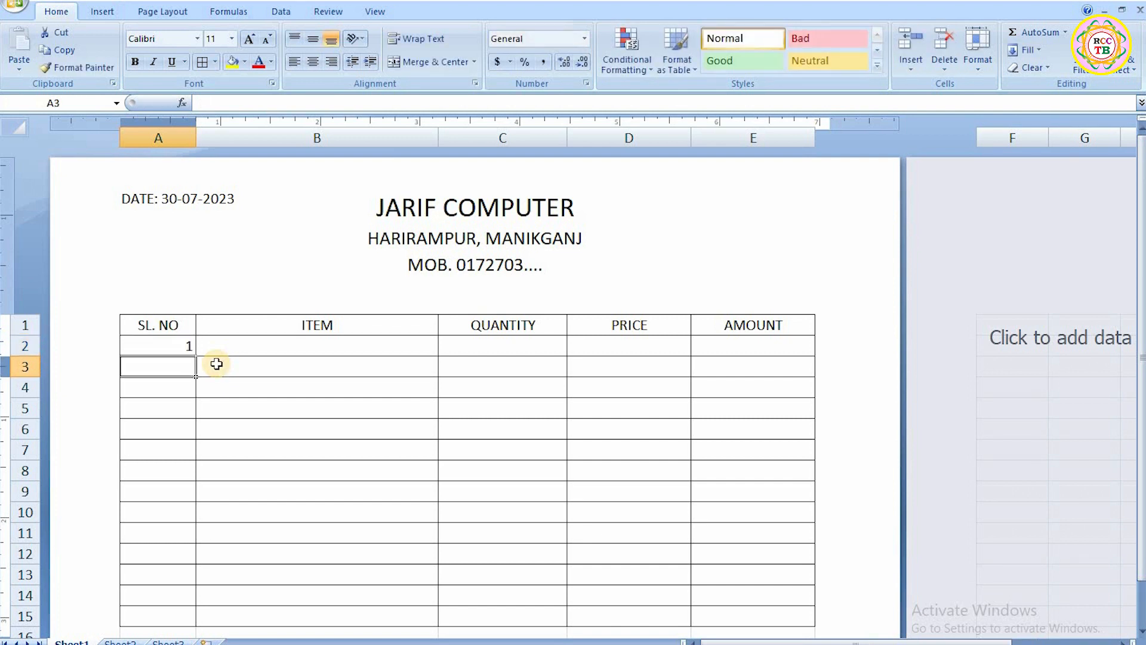
click(165, 346)
double_click(167, 347)
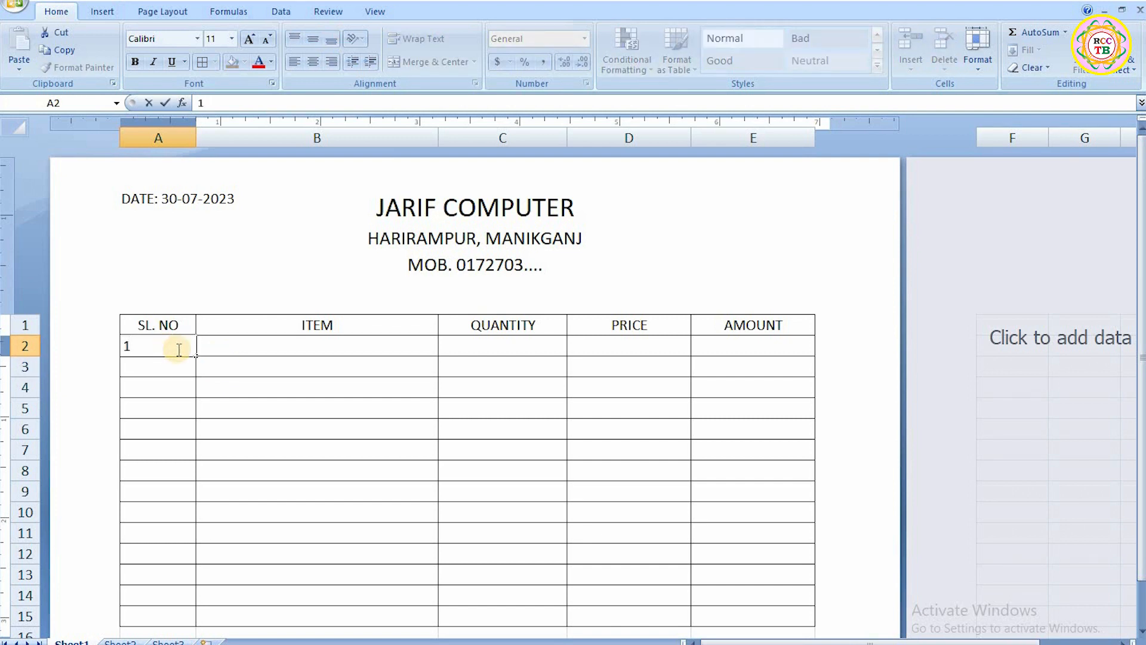
click(216, 367)
click(187, 352)
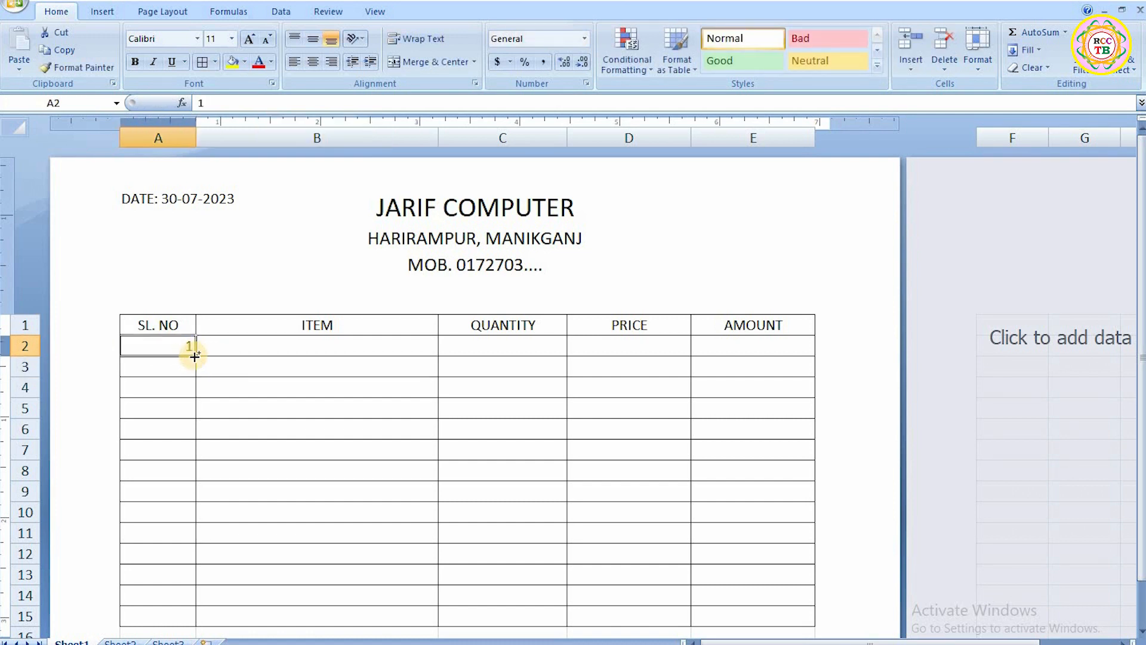
mouse_move(192, 352)
mouse_down()
mouse_move(179, 622)
mouse_move(185, 371)
mouse_up()
scroll(316, 388, up, 3)
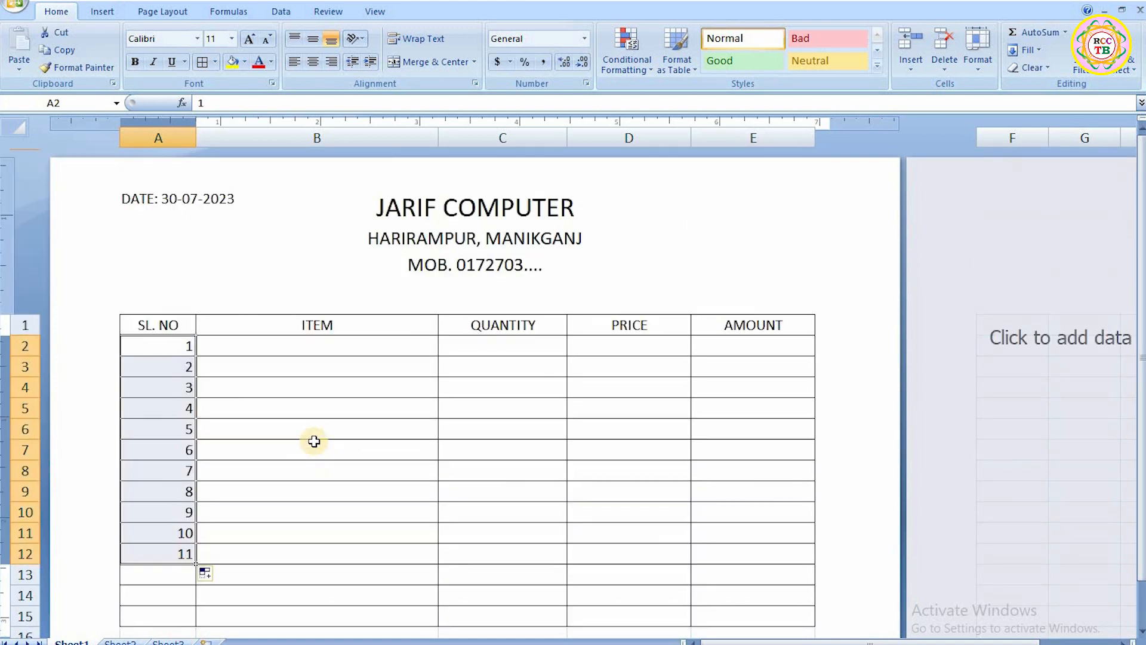
Enter the items PRINTER, MONITOR and MOUSE in cells B2 to B4.
click(247, 350)
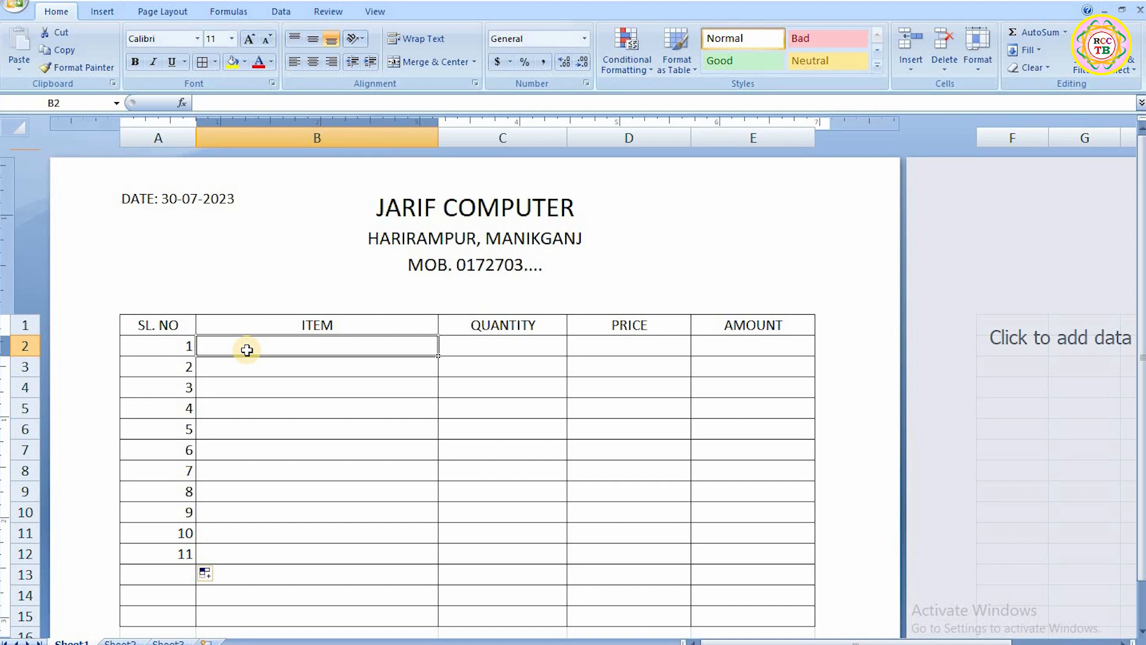
text(PRI)
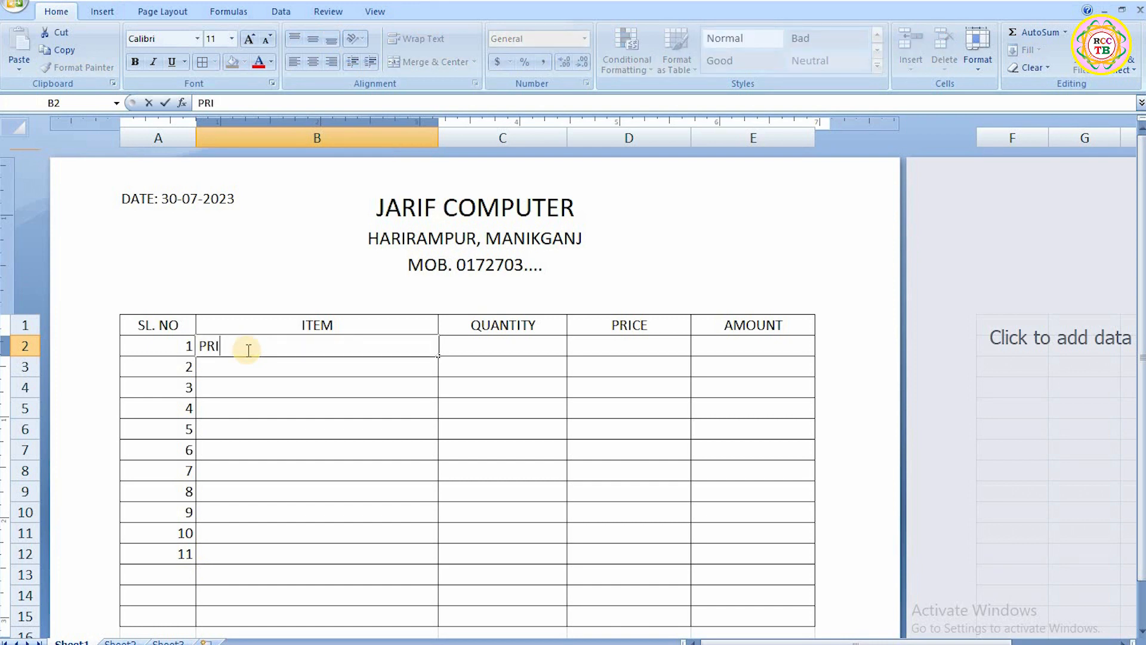
text(NTER)
key(Return)
text(M)
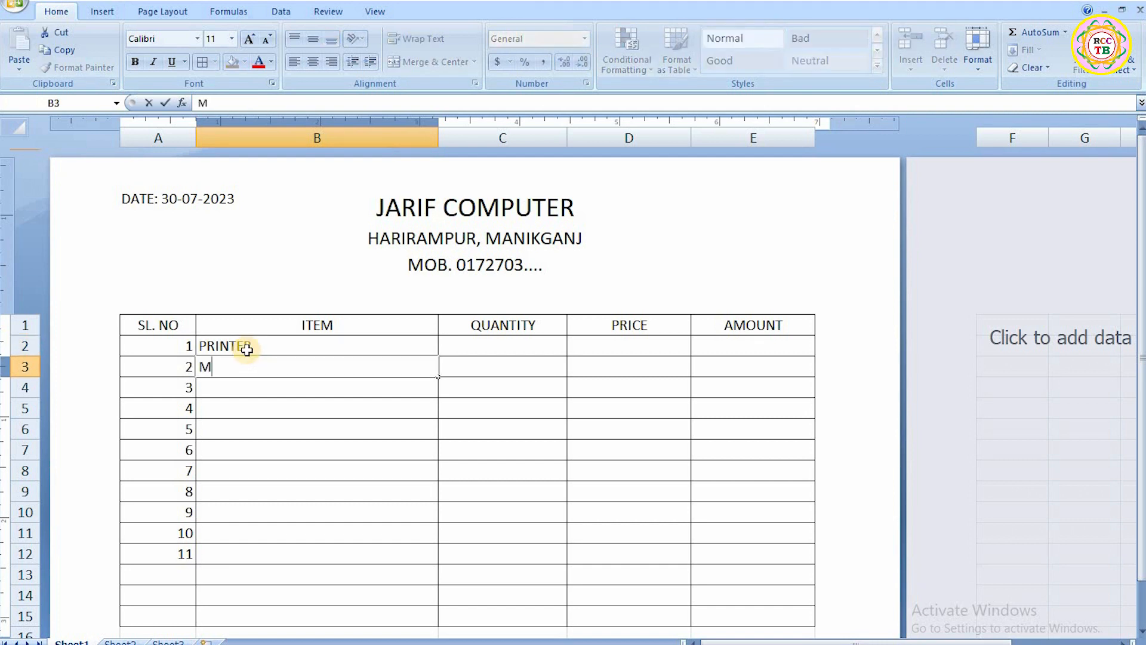
text(ONITOR)
key(Return)
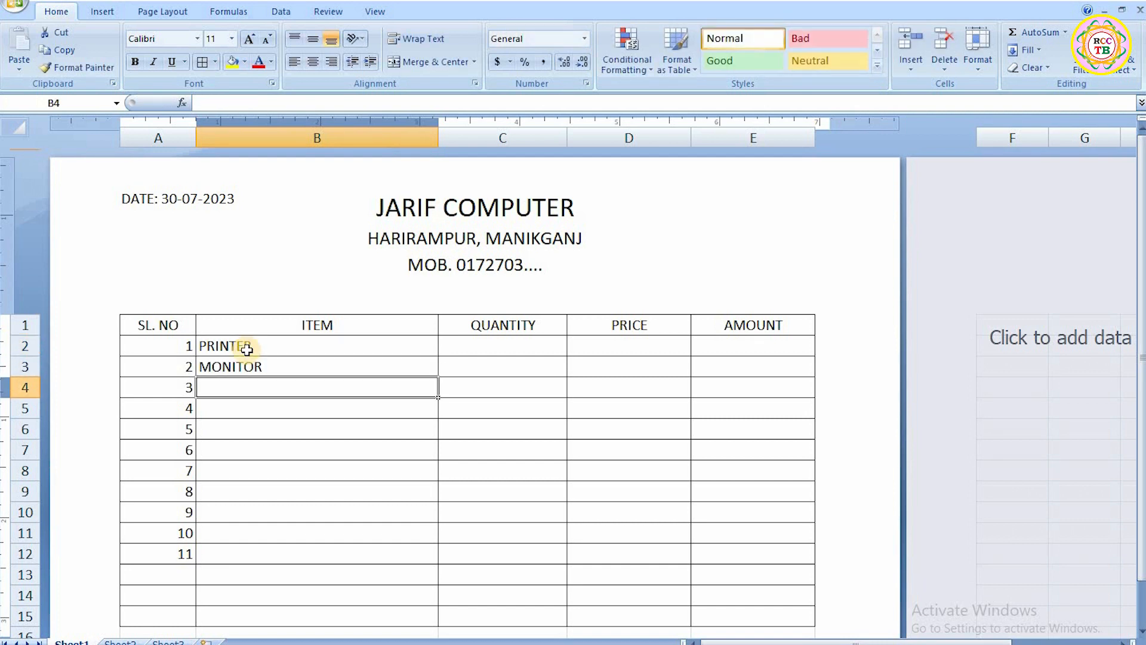
text(MOUS)
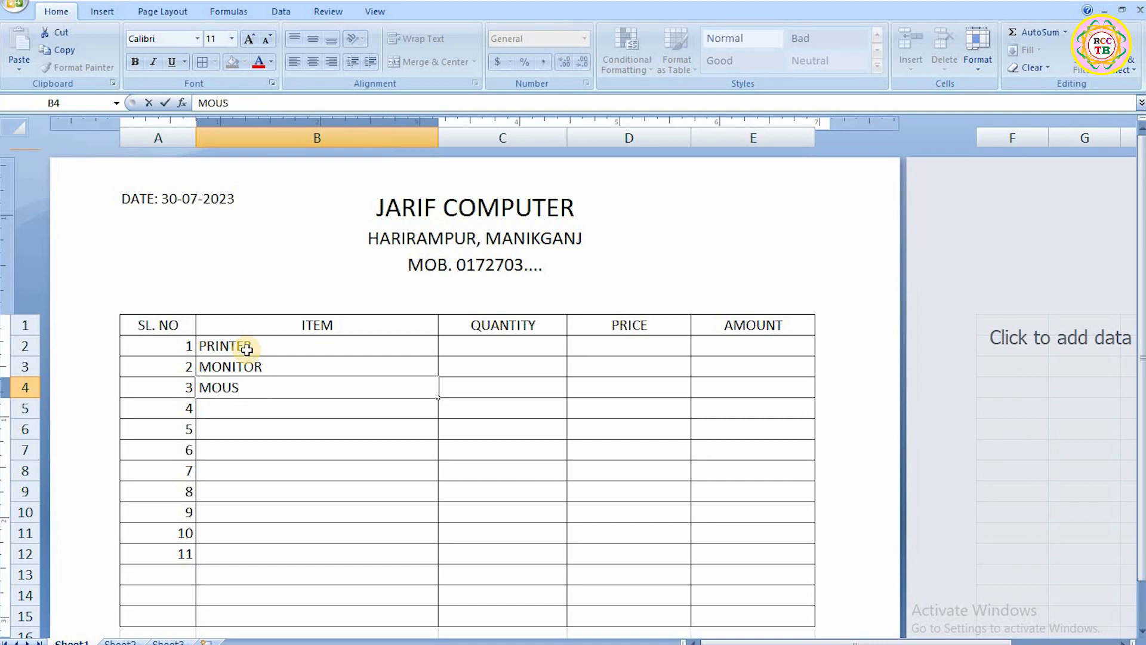
text(E)
key(Return)
Enter the items KIBOT, SCANER, PEN DRIVE, UPS and IPS in cells B5 to B9.
text(KI)
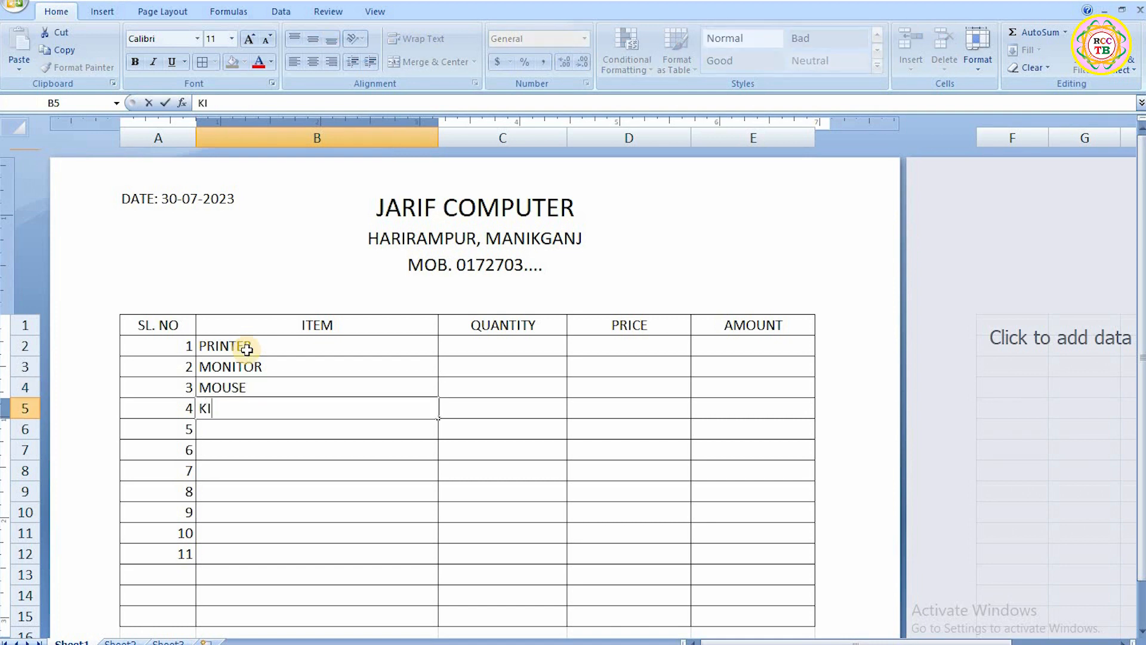
text(BOT)
key(Return)
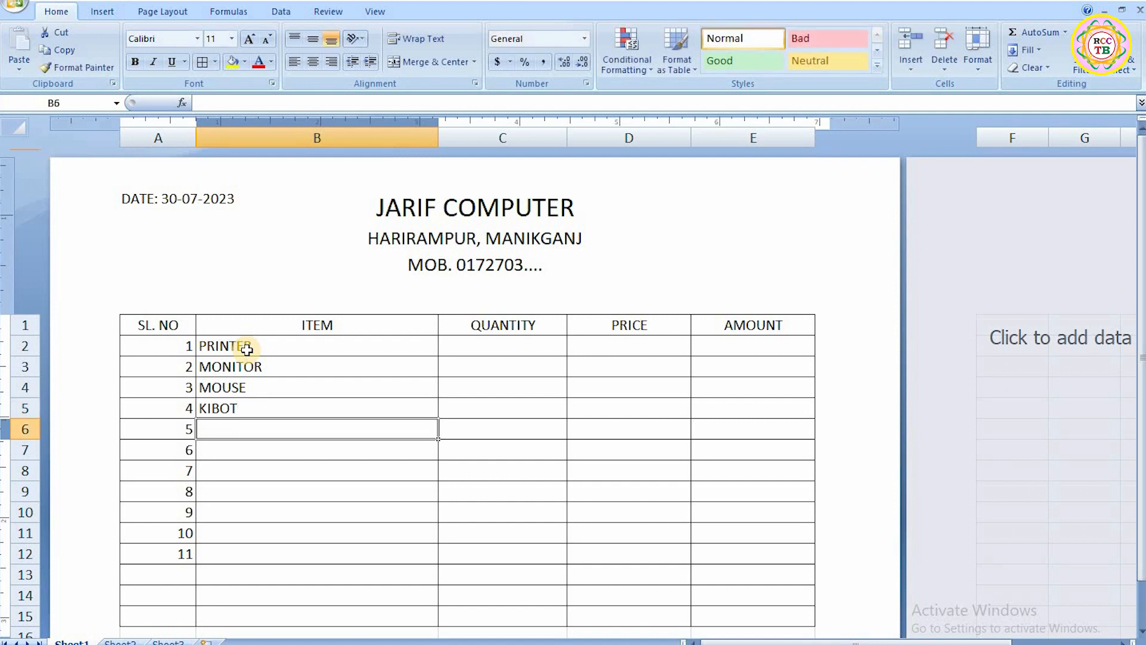
text(SCANER)
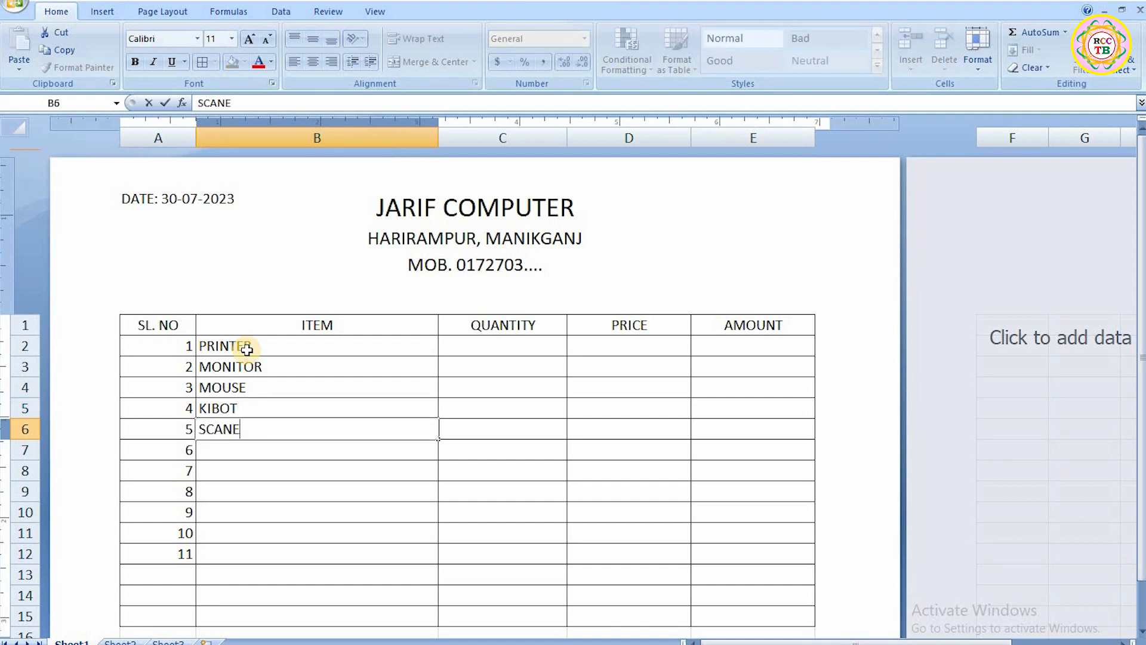
key(Return)
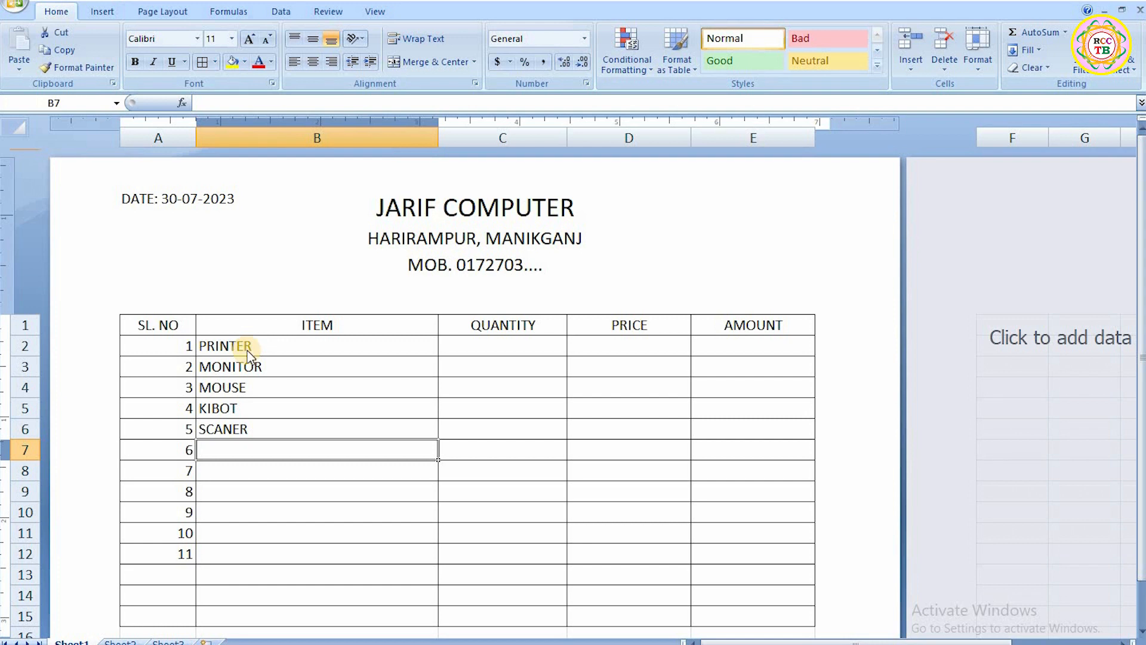
text(PEN DRIVE)
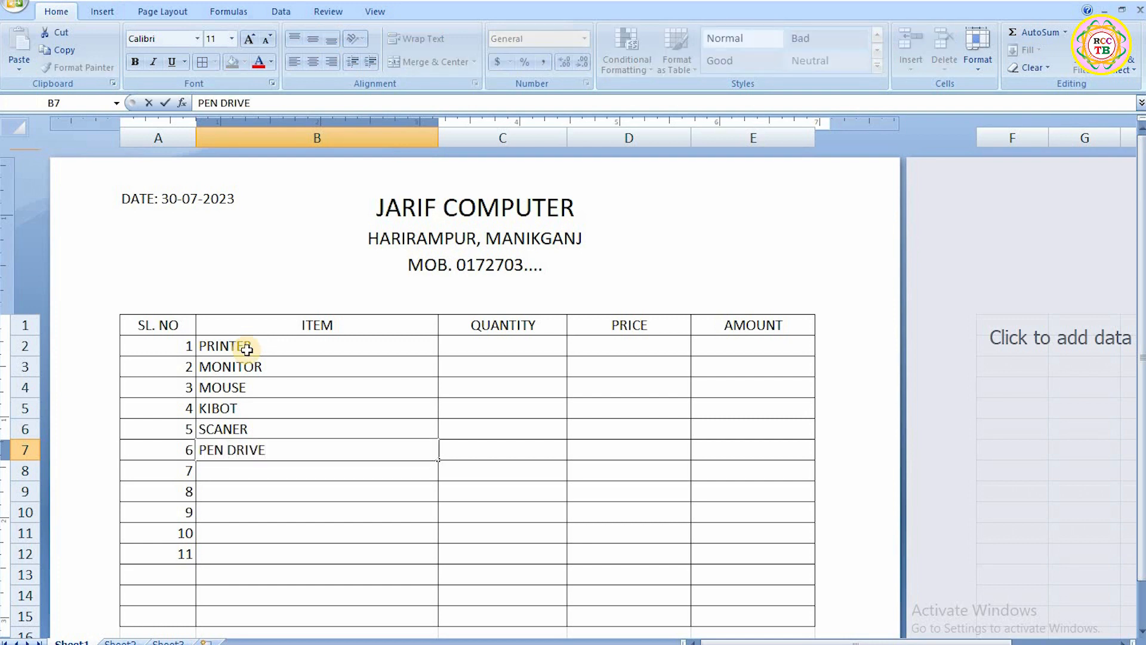
key(Return)
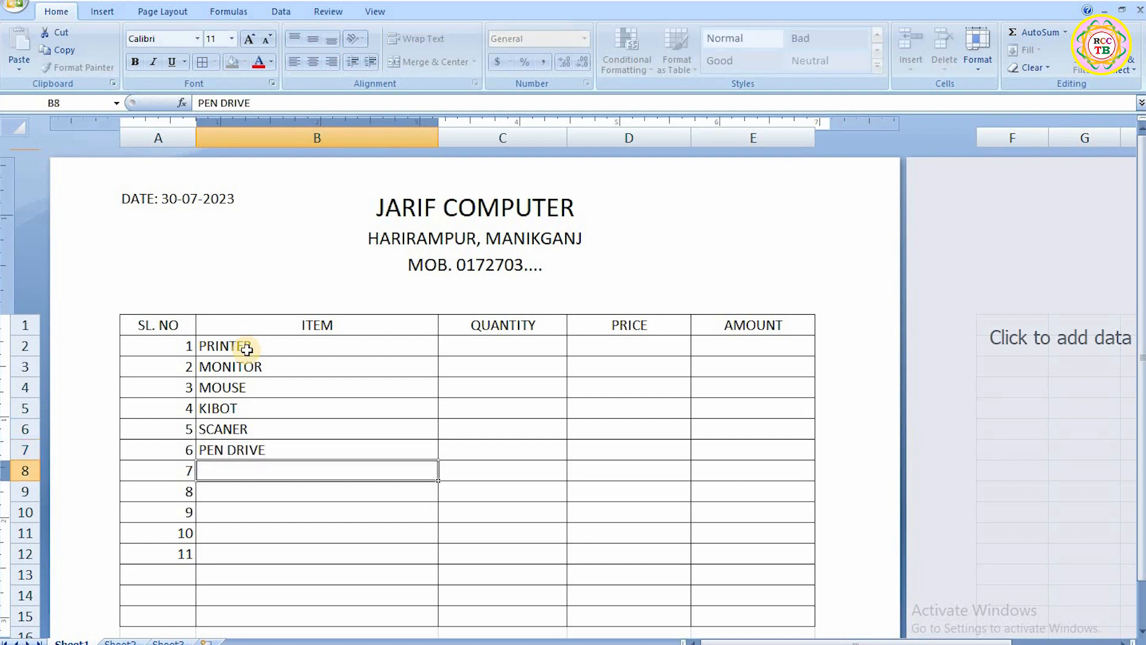
text(UPS)
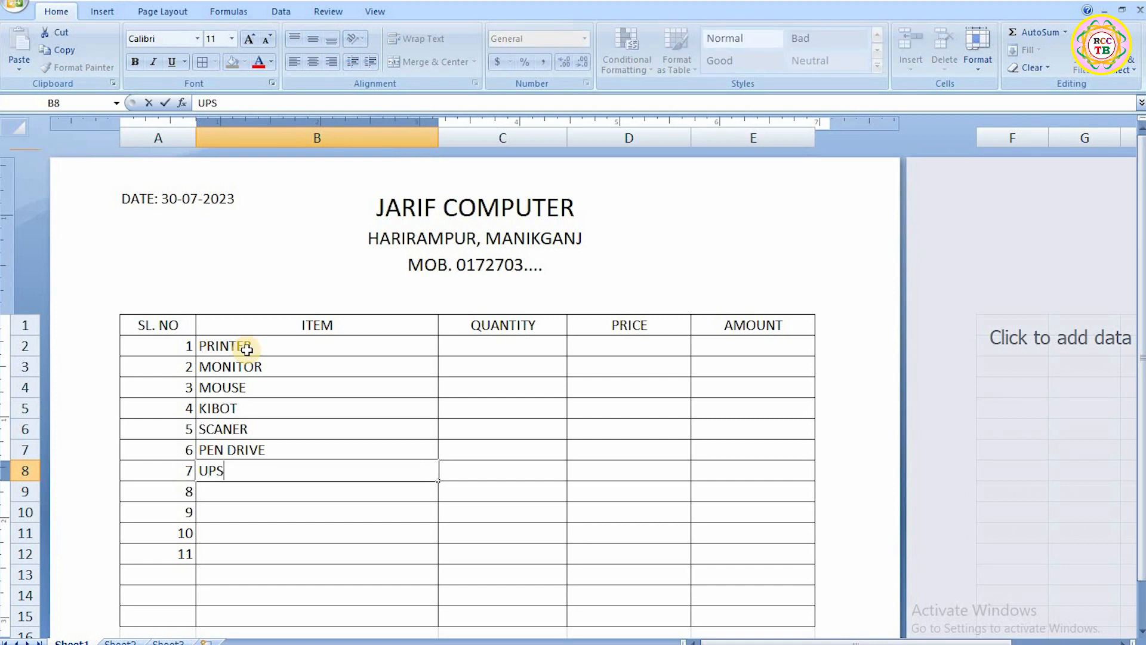
key(Return)
text(IPS)
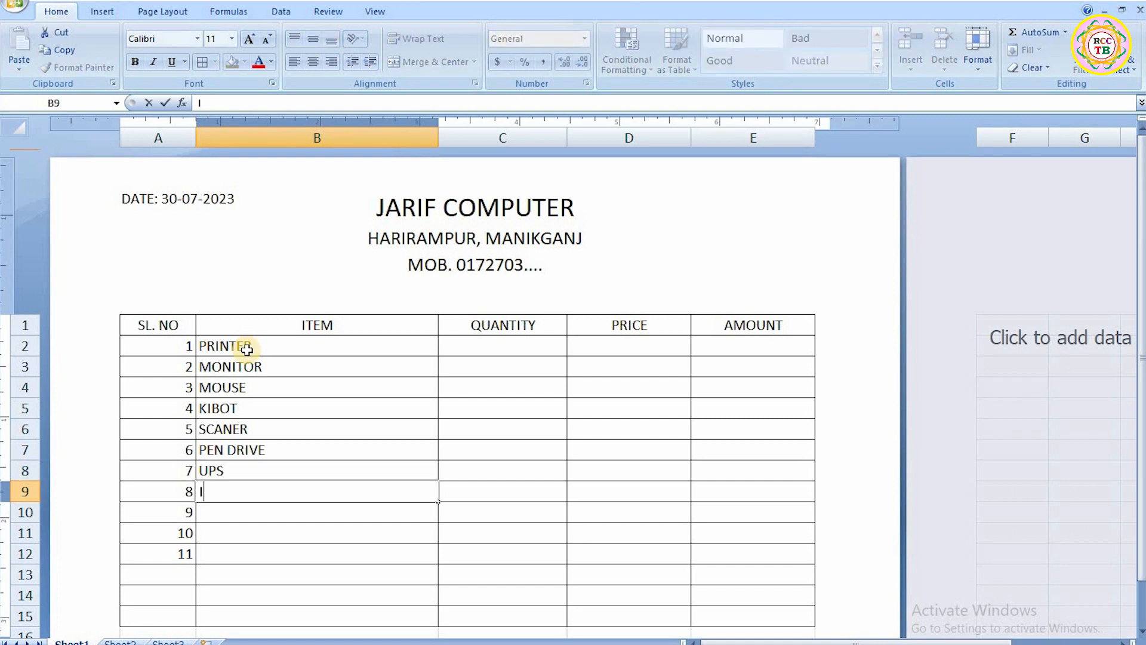
key(Return)
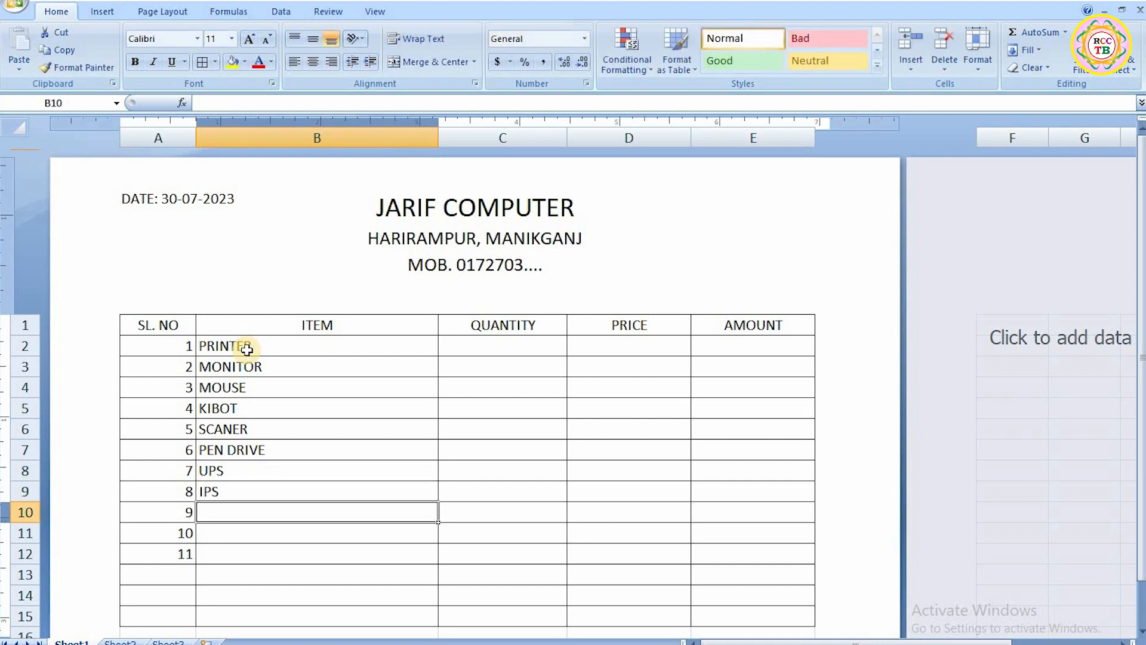
Enter the items HEAD PHONE, CHAIR and TABILE in cells B10 to B12.
text(HEAD)
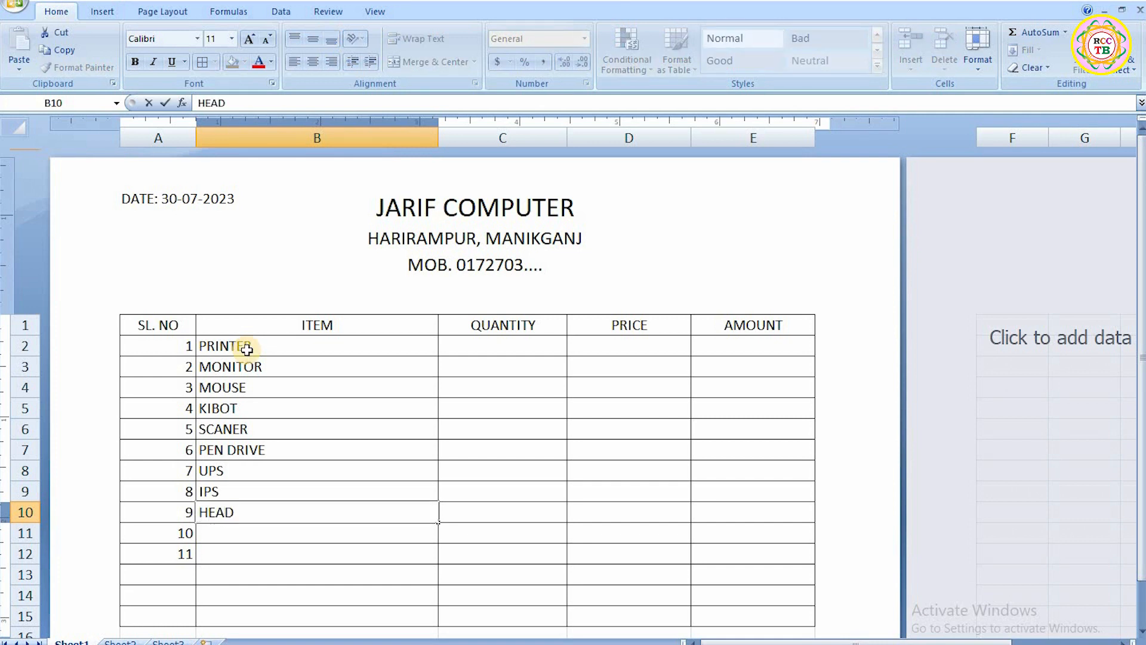
text( PHONE)
key(Return)
text(CHAIR)
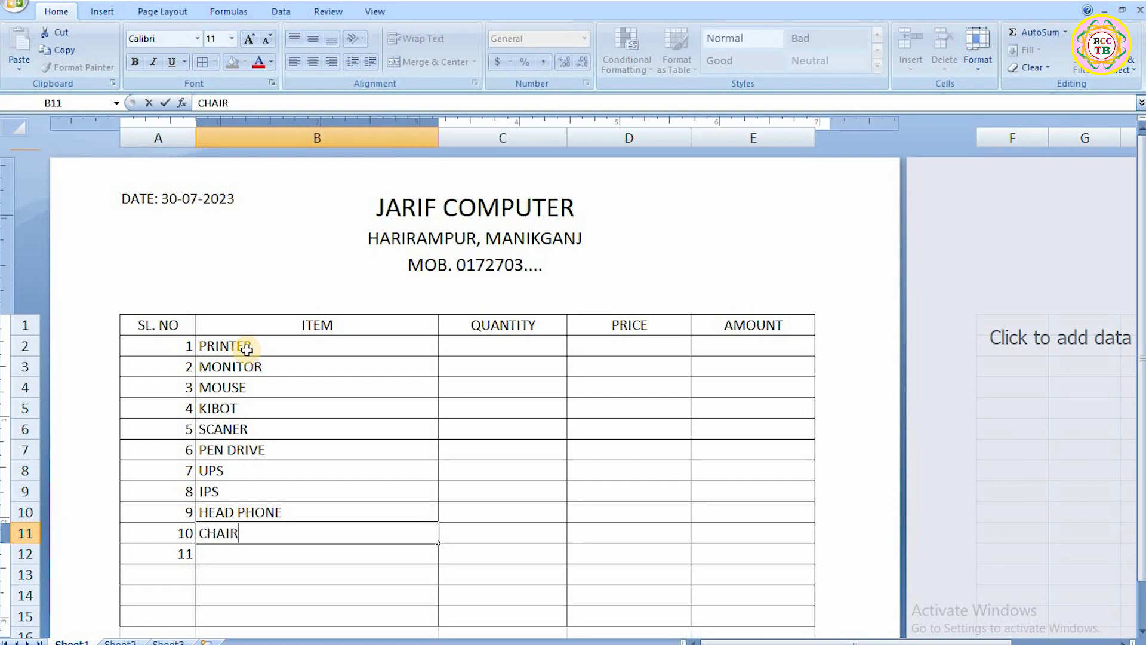
key(Return)
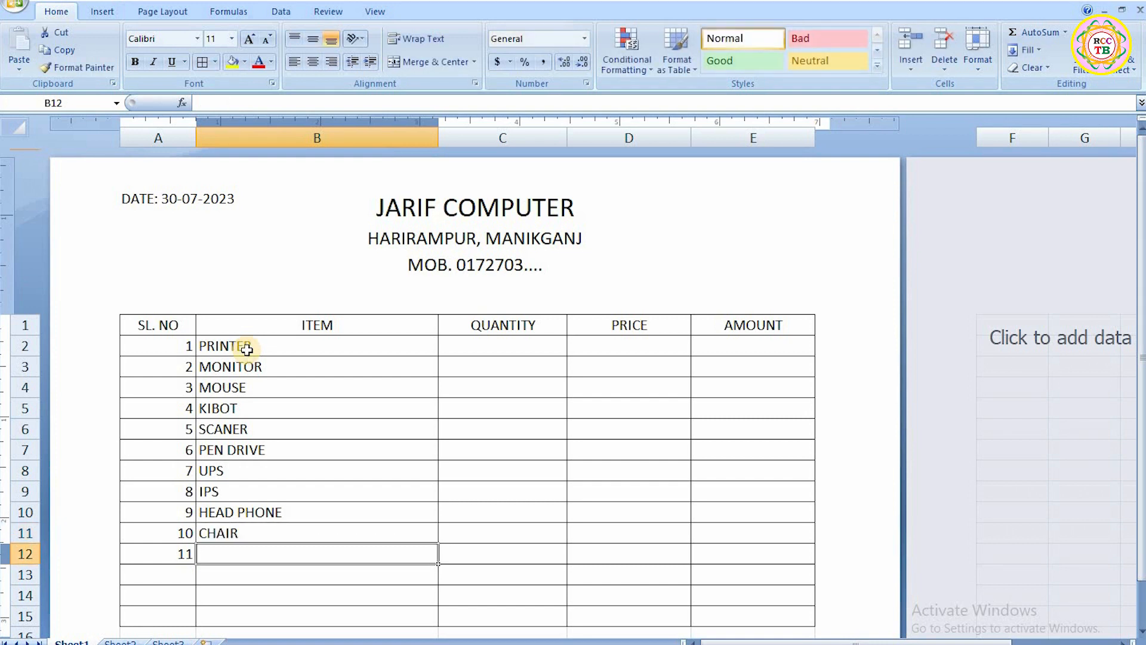
text(TAB)
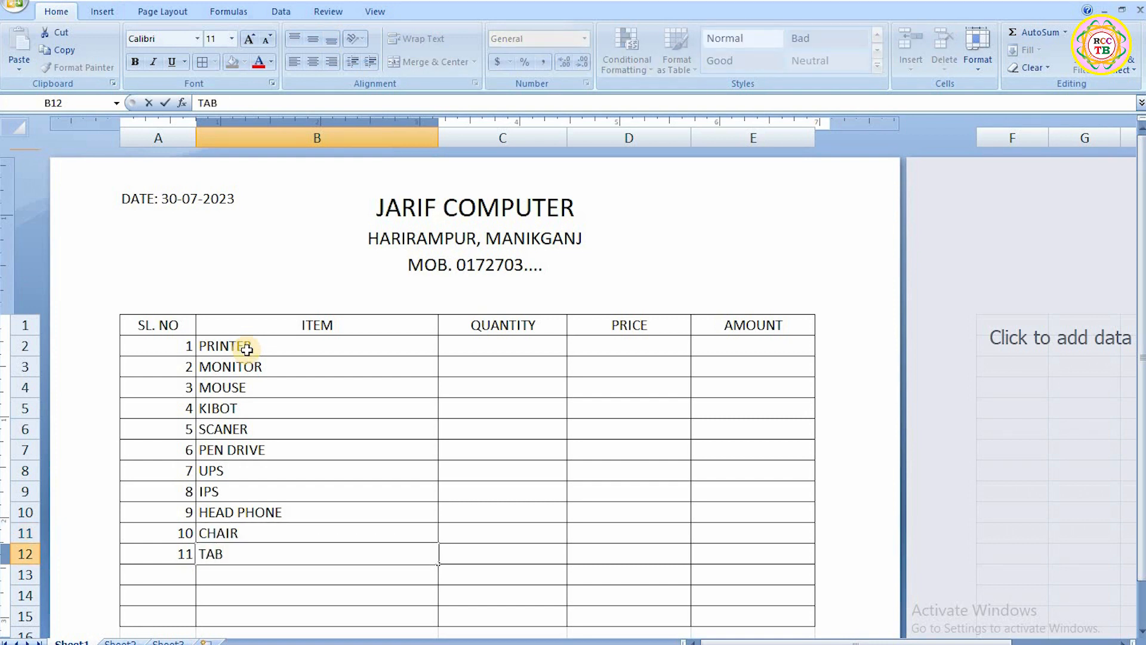
text(ILE)
key(Tab)
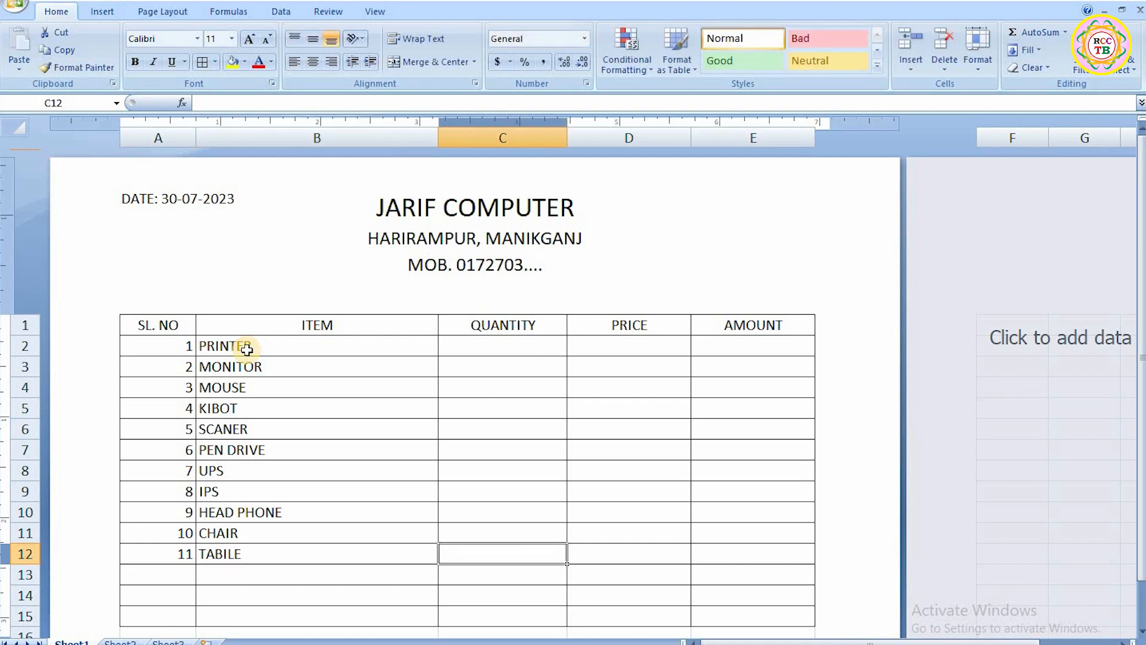
Enter the quantities 2, 2, 3 and 2 for PRINTER, MONITOR, MOUSE and KIBOT in cells C2 to C5.
key(Up)
key(Up)
key(Up)
key(Up)
key(Up)
key(Up)
key(Up)
key(Up)
key(Up)
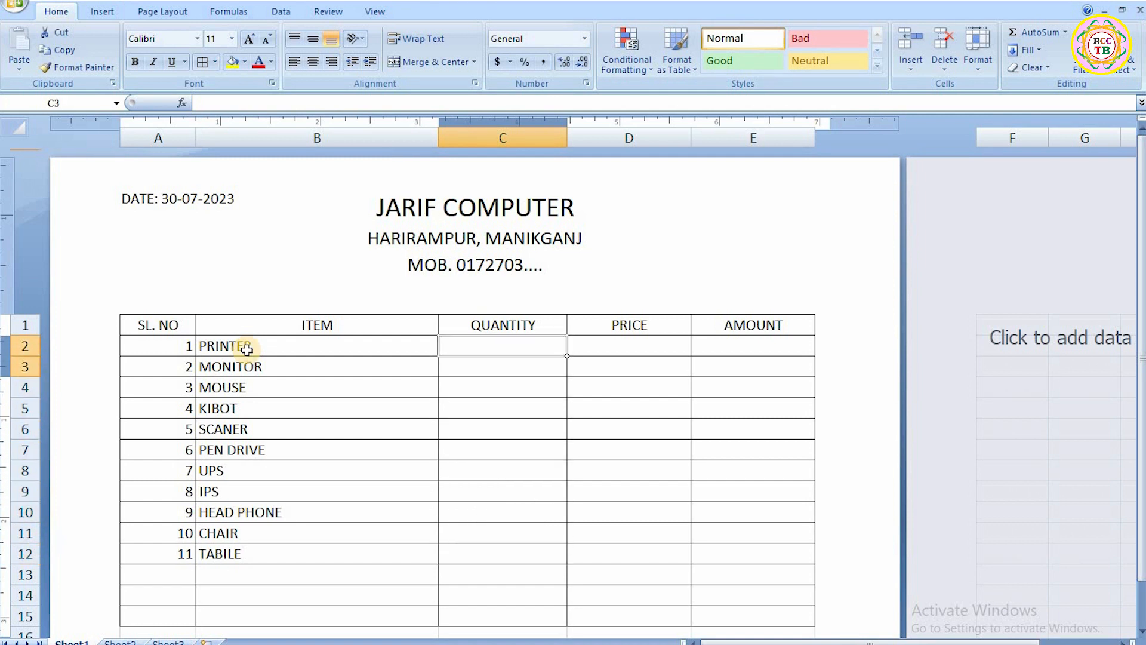
key(Up)
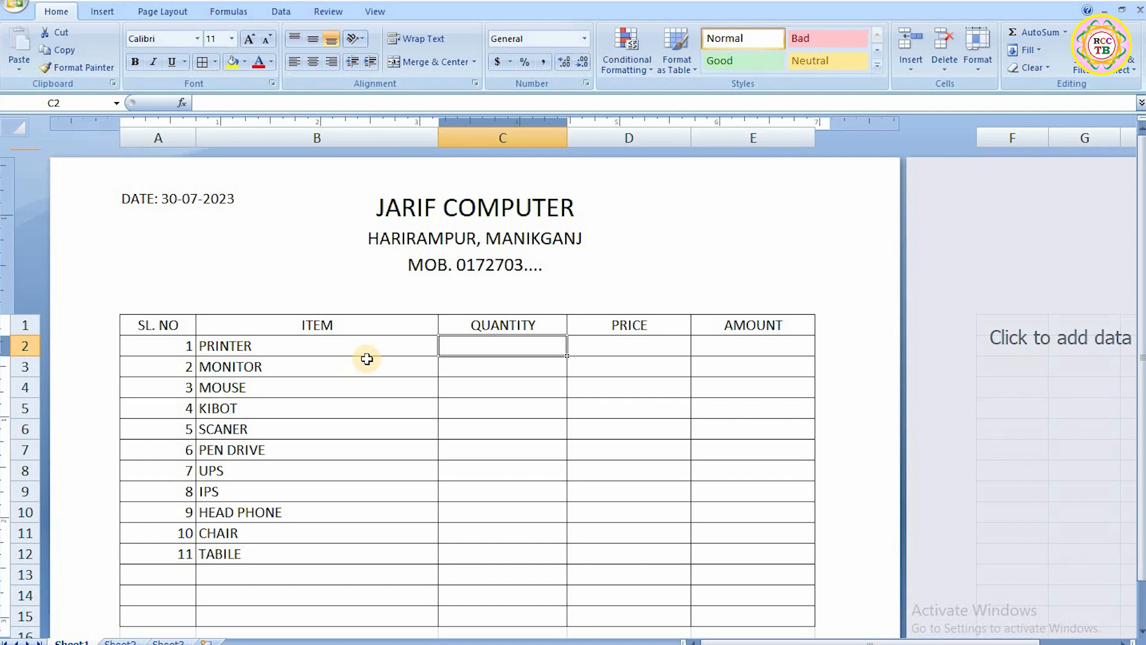
text(2)
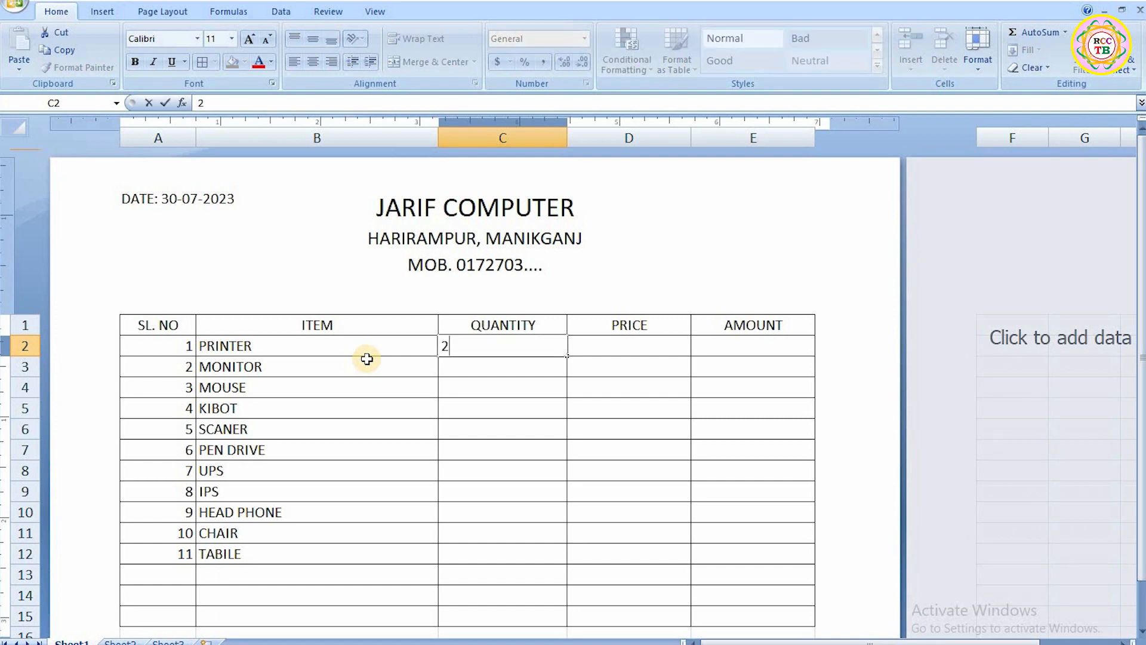
key(Return)
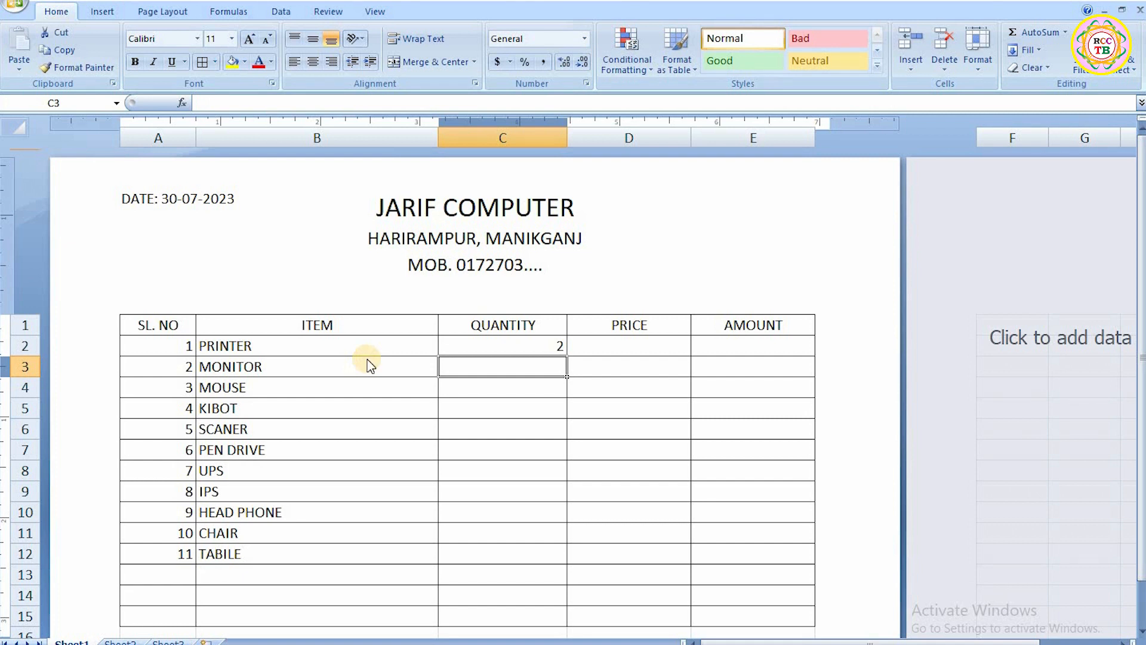
text(2)
key(Return)
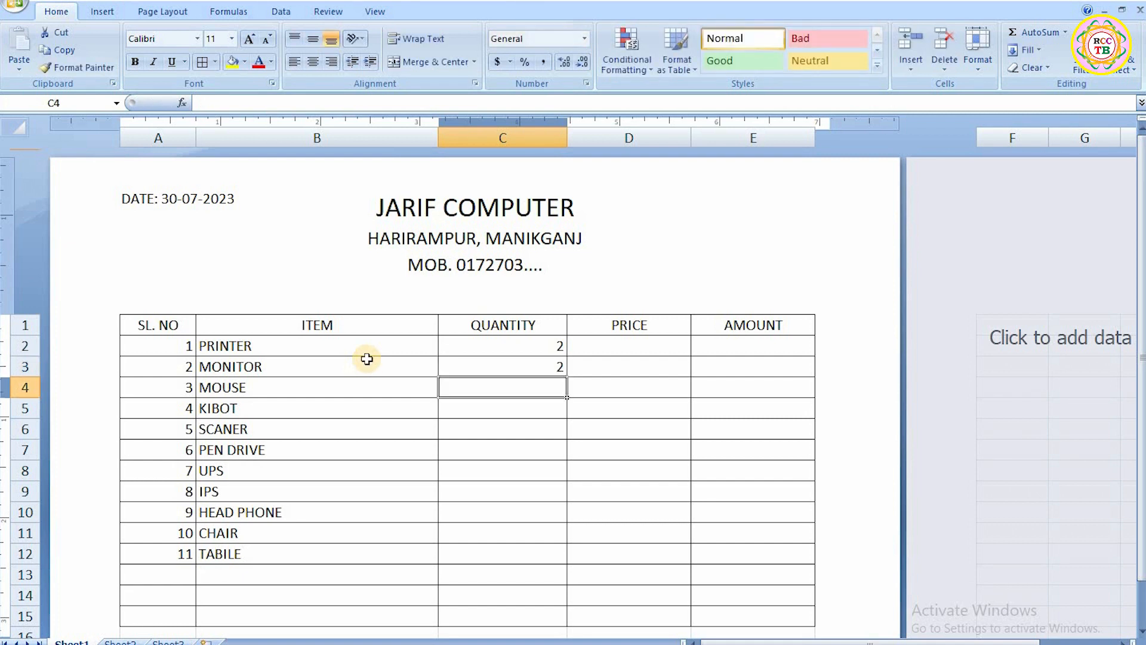
text(3)
key(Return)
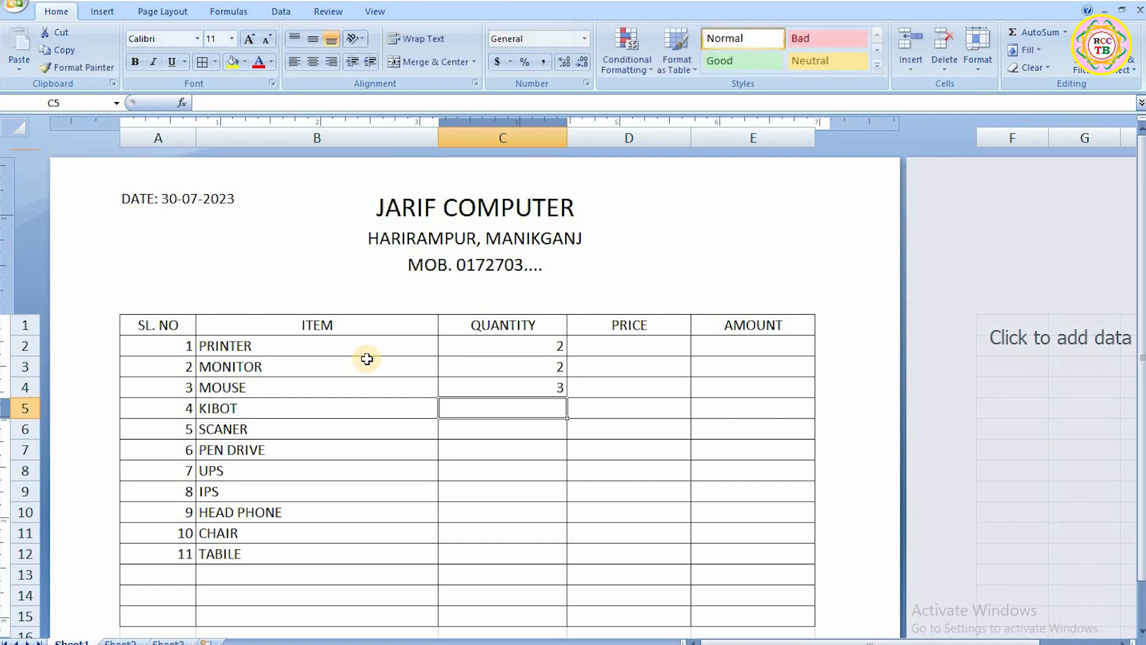
text(2)
key(Return)
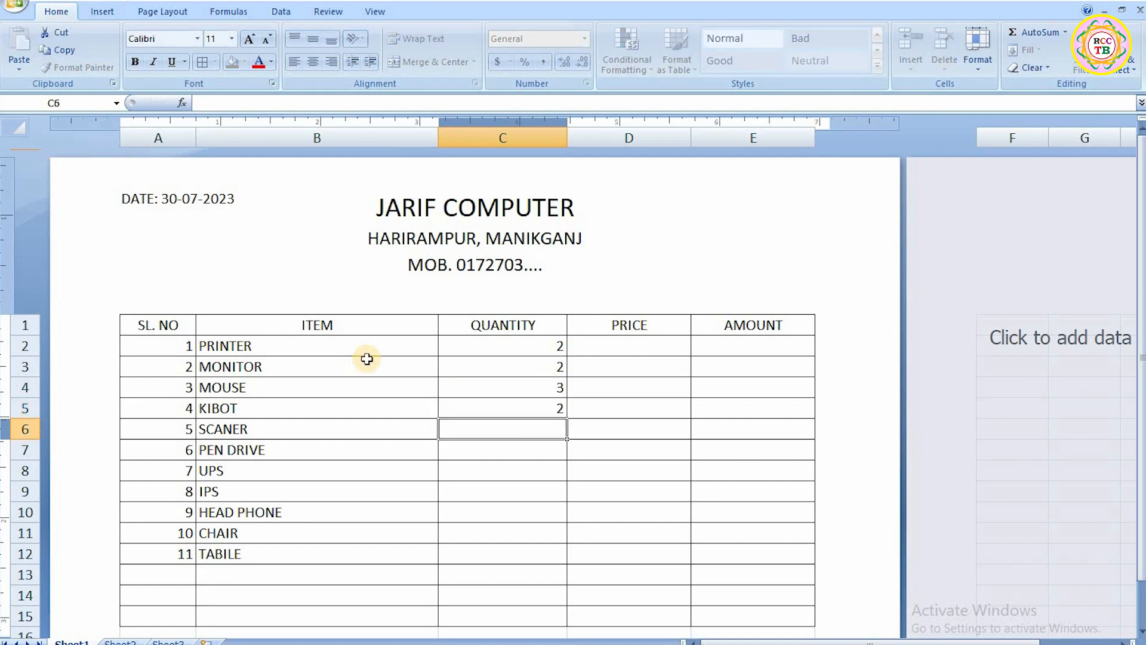
Enter a quantity of 1 for each of SCANER, PEN DRIVE, UPS and IPS in cells C6 to C9.
text(1)
key(Return)
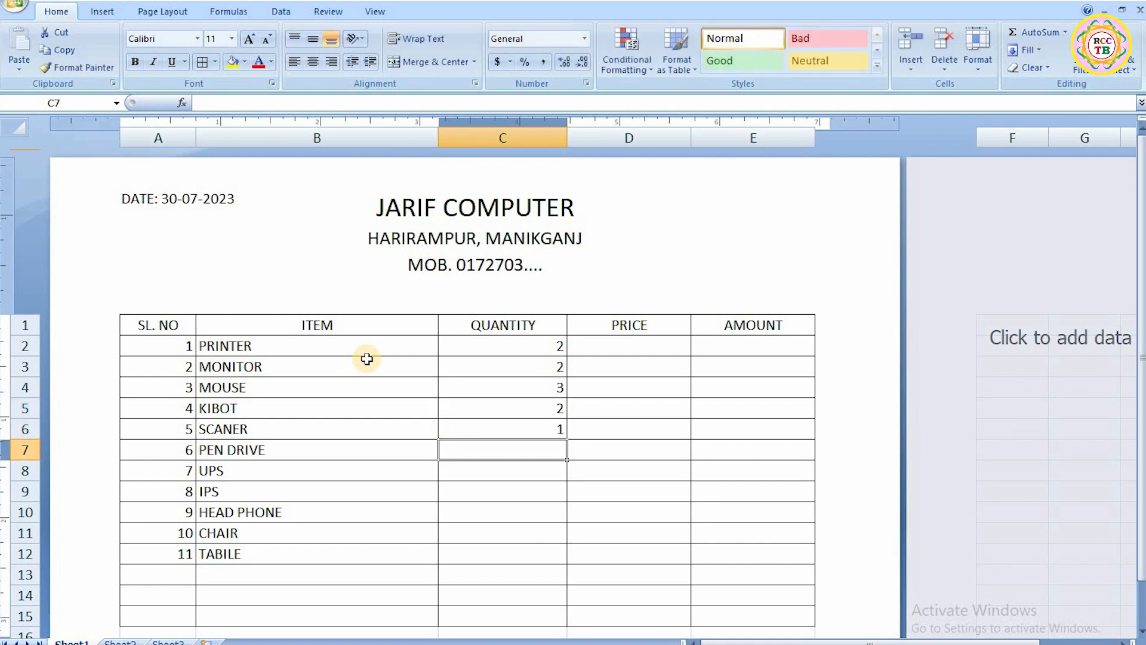
text(1)
key(Return)
text(1)
key(Return)
text(1)
key(Return)
Enter the quantities 3, 2 and 1 for HEAD PHONE, CHAIR and TABILE in cells C10 to C12.
text(3)
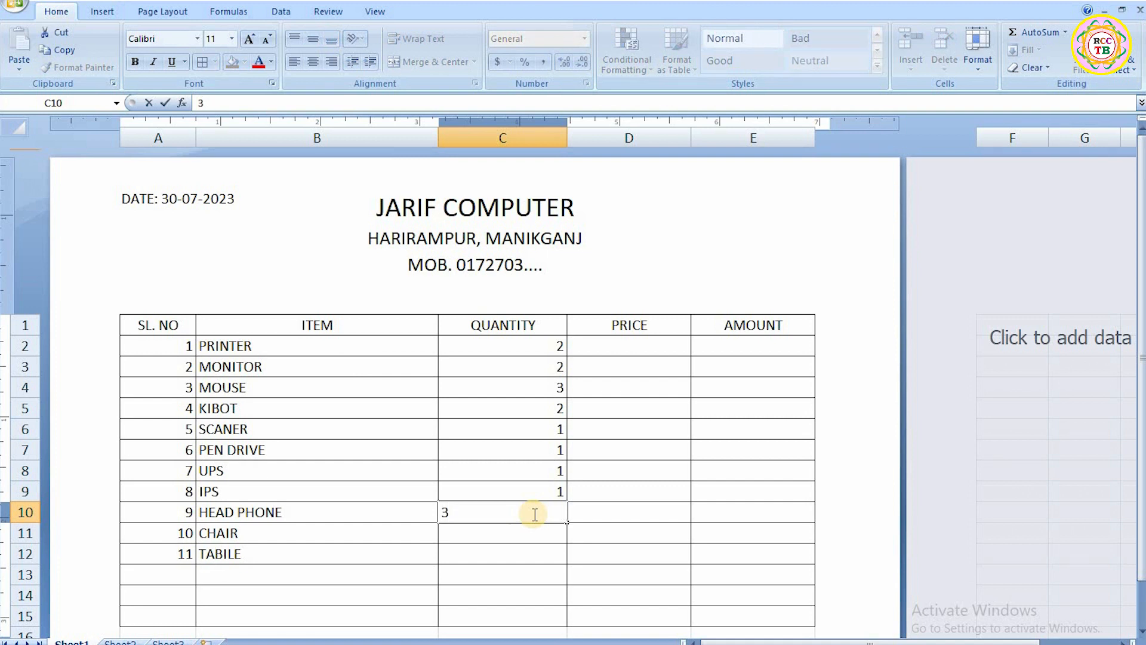
key(Return)
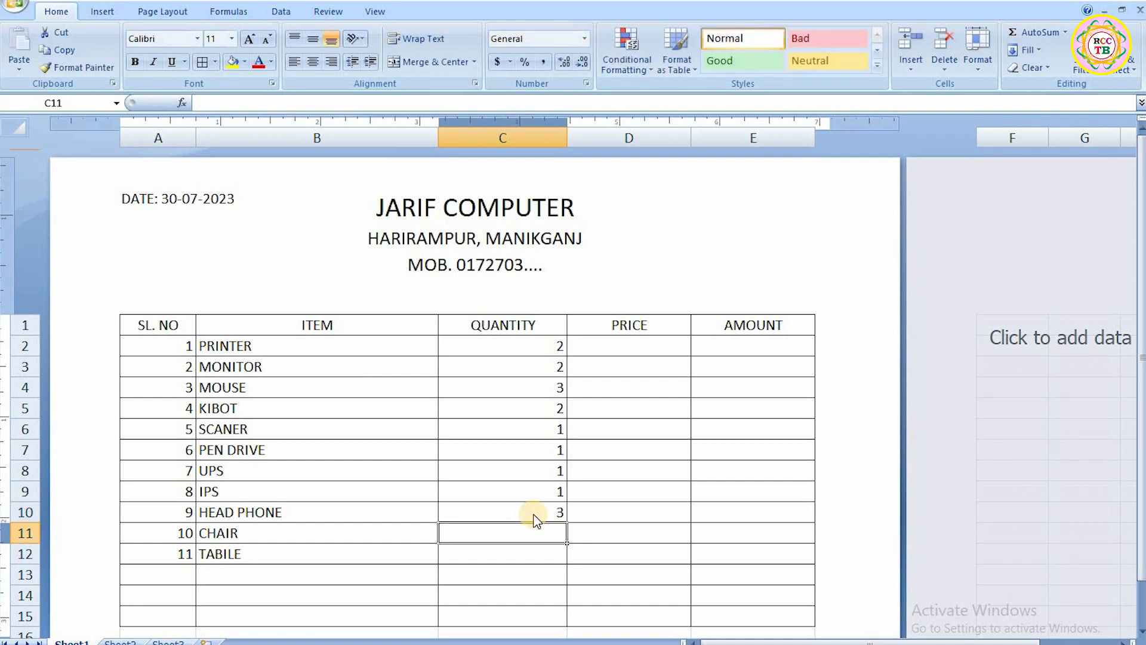
text(2)
key(Return)
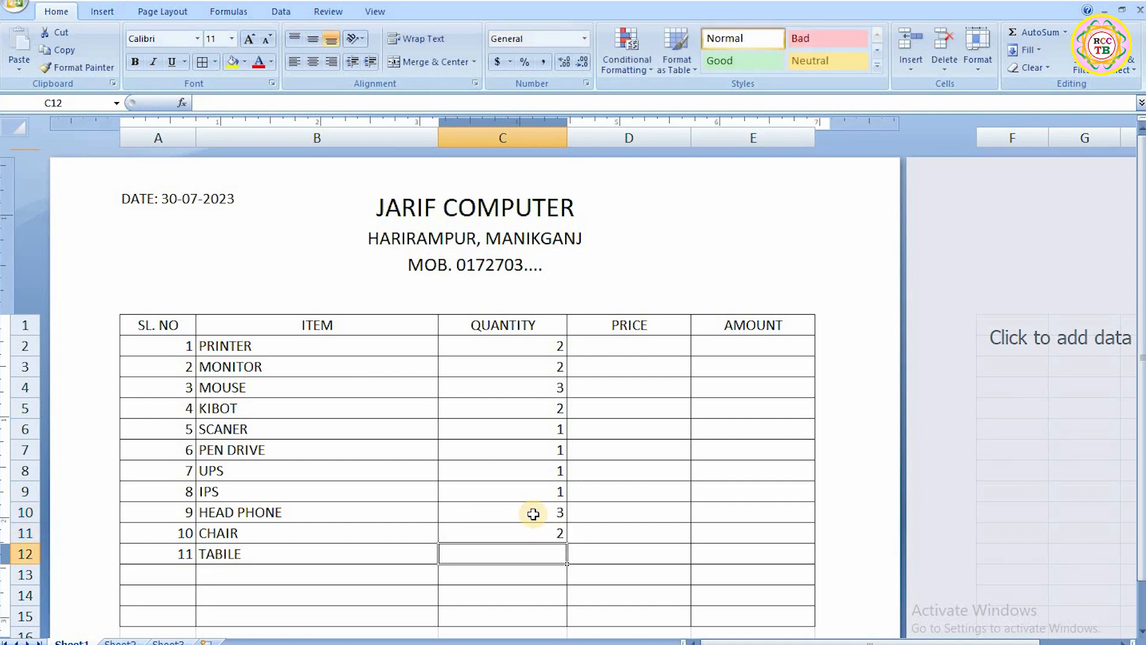
text(1)
key(Tab)
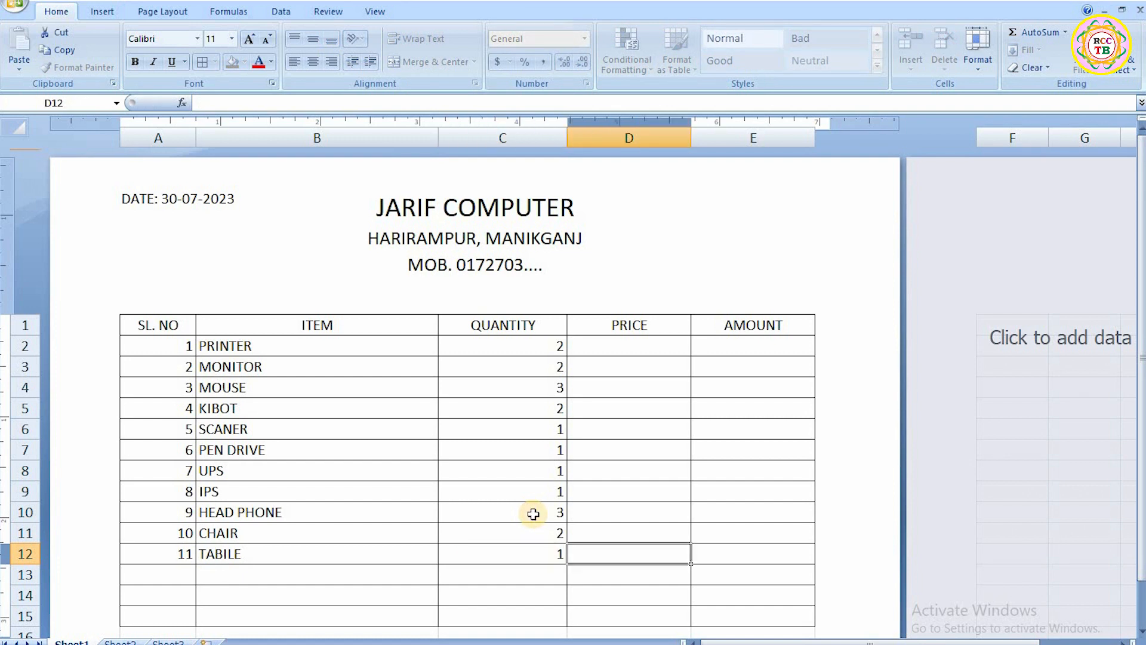
Enter the prices 14500, 5800, 500 and 700 for PRINTER, MONITOR, MOUSE and KIBOT in cells D2 to D5.
key(Up)
click(537, 561)
key(Right)
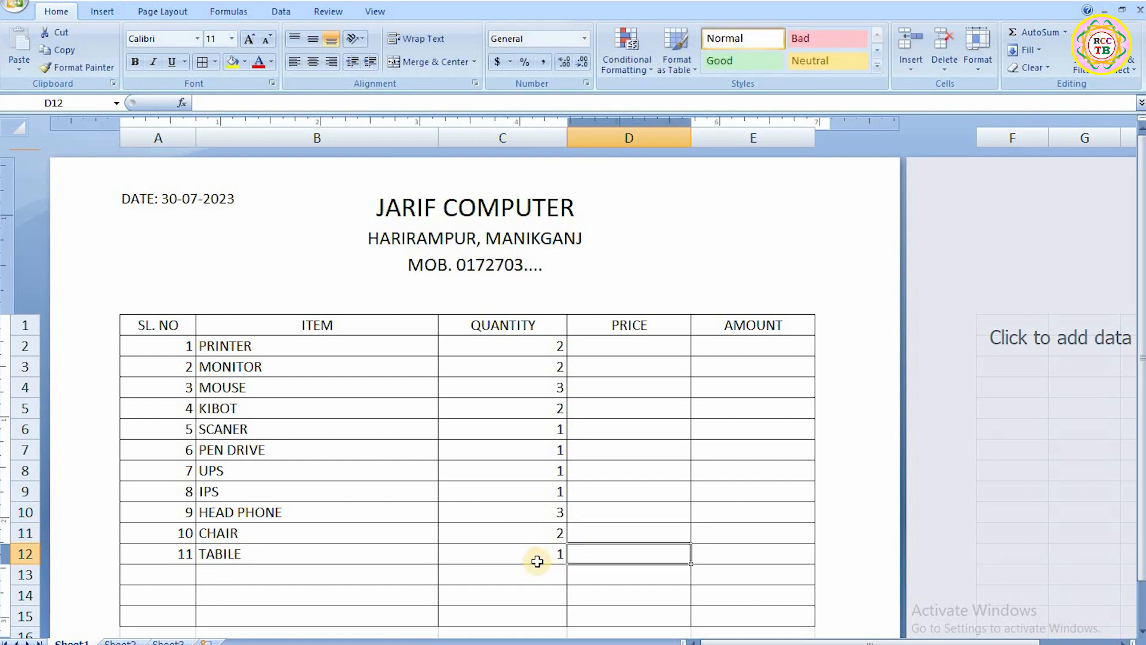
key(Up)
key(Up)
key(Up)
key(Up)
key(Up)
key(Up)
key(Up)
key(Up)
key(Up)
key(Up)
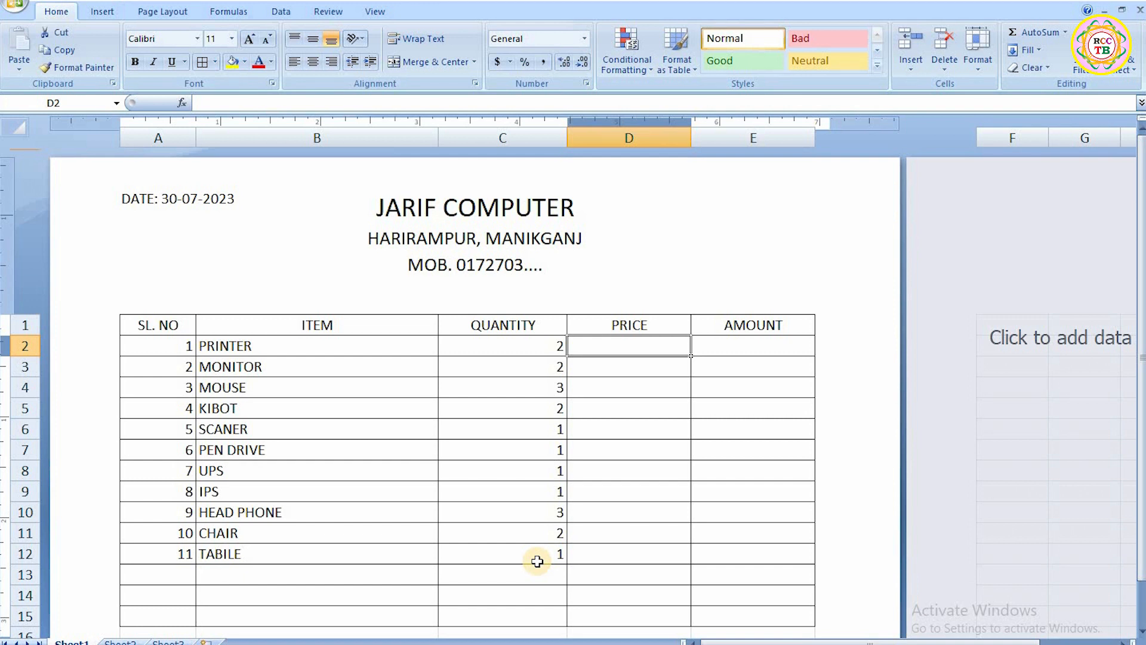
text(14500)
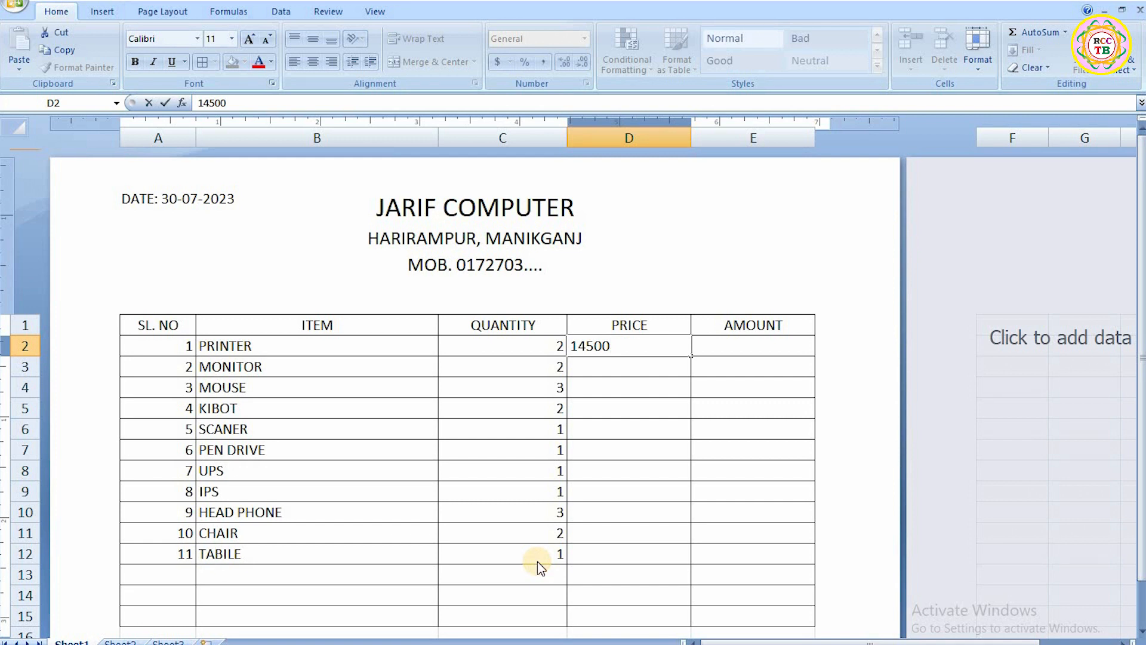
key(Return)
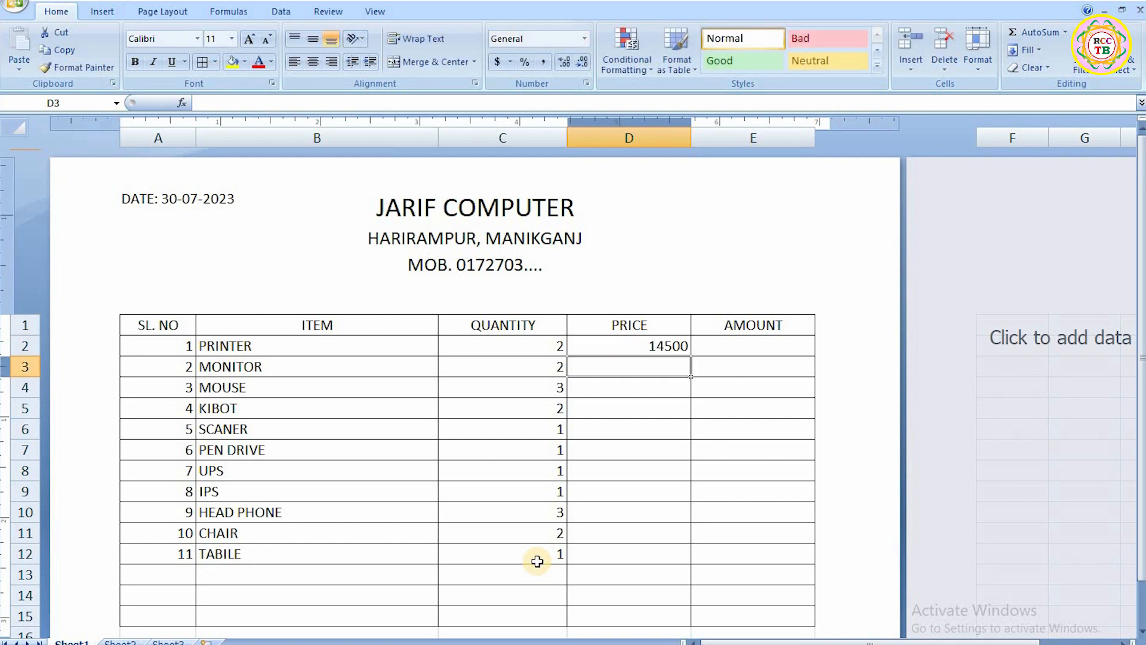
text(5800)
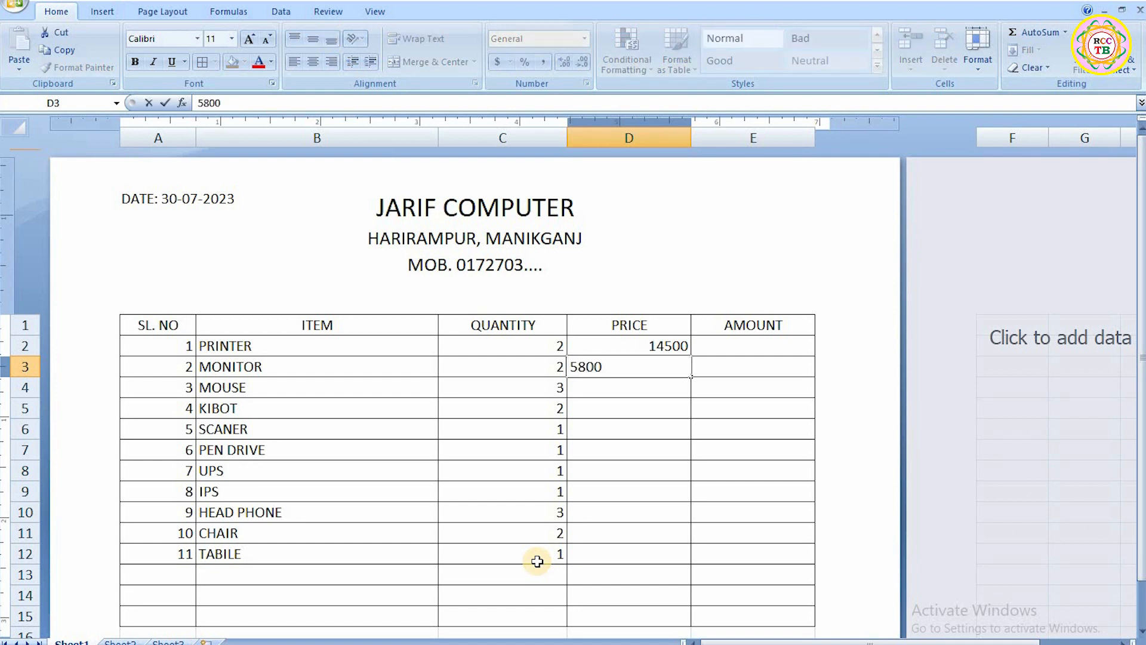
key(Return)
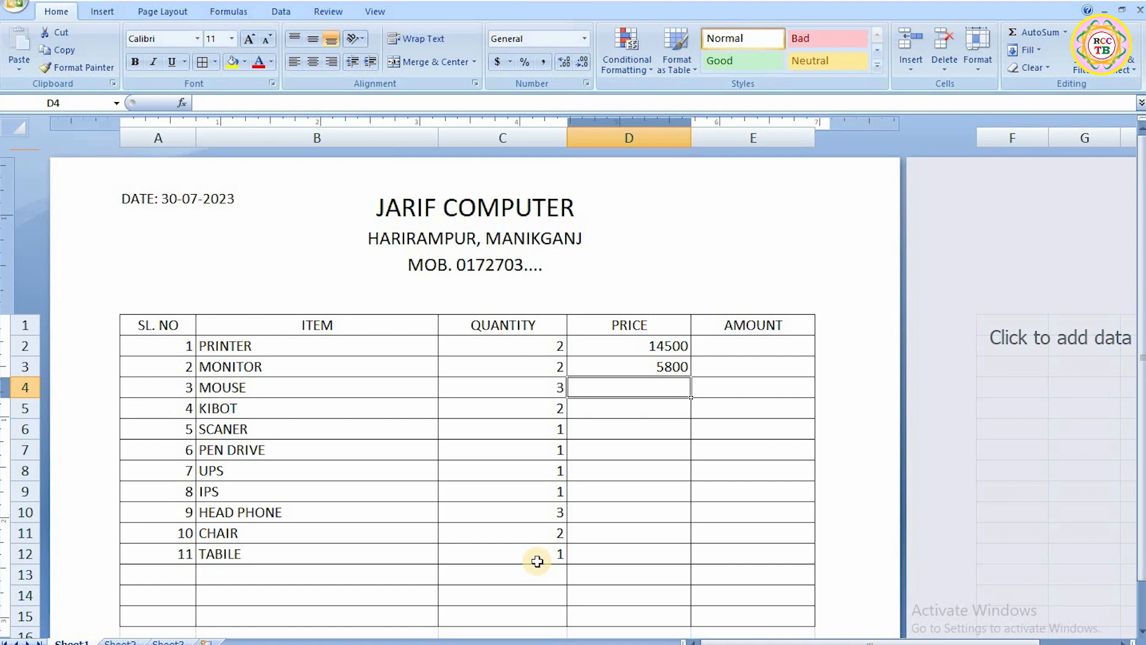
text(500)
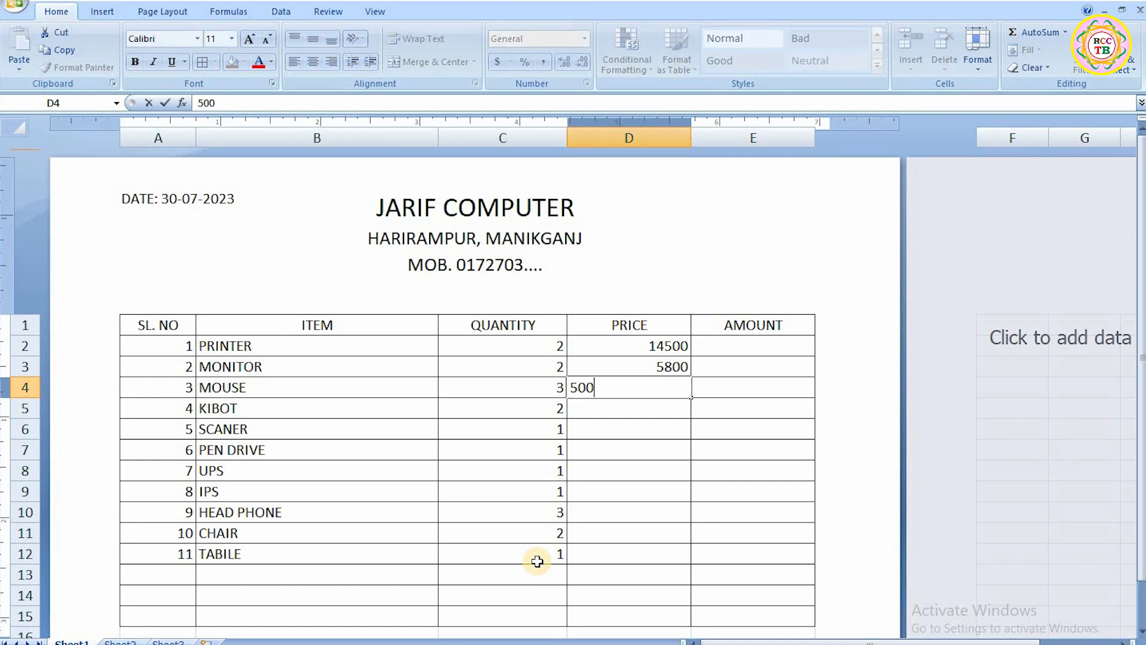
key(Return)
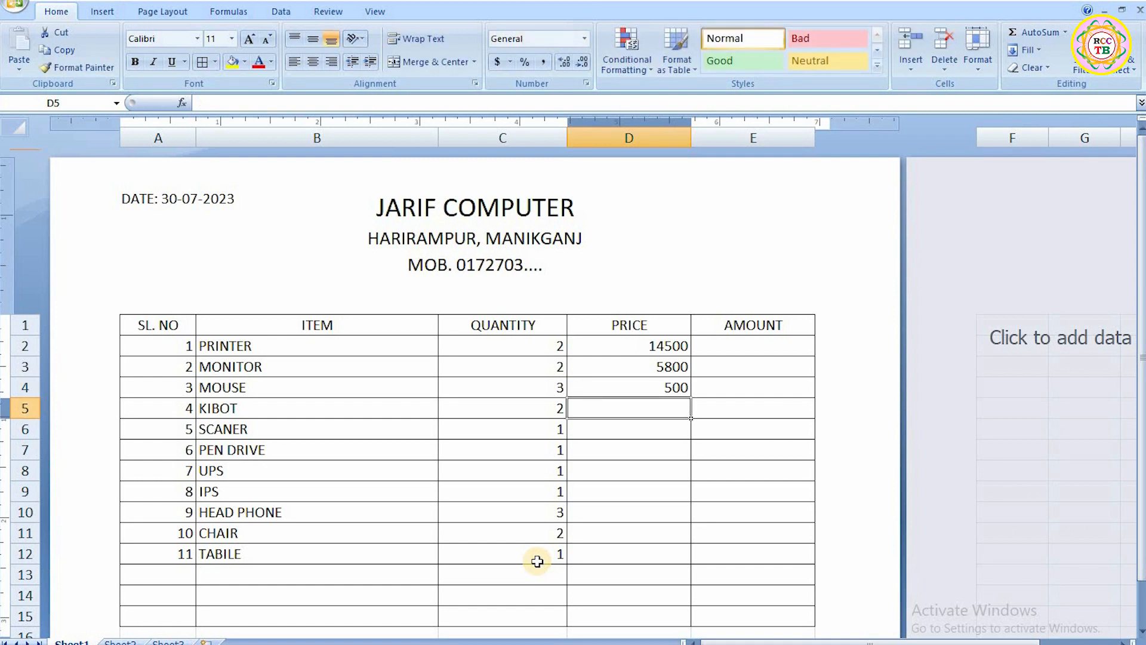
text(700)
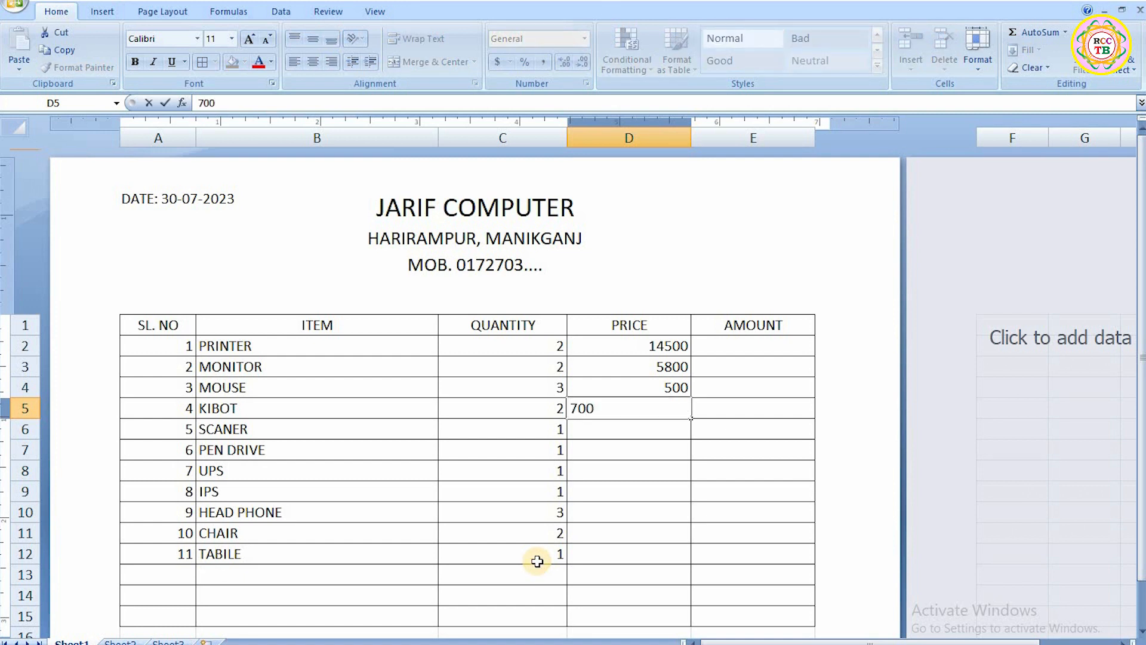
key(Return)
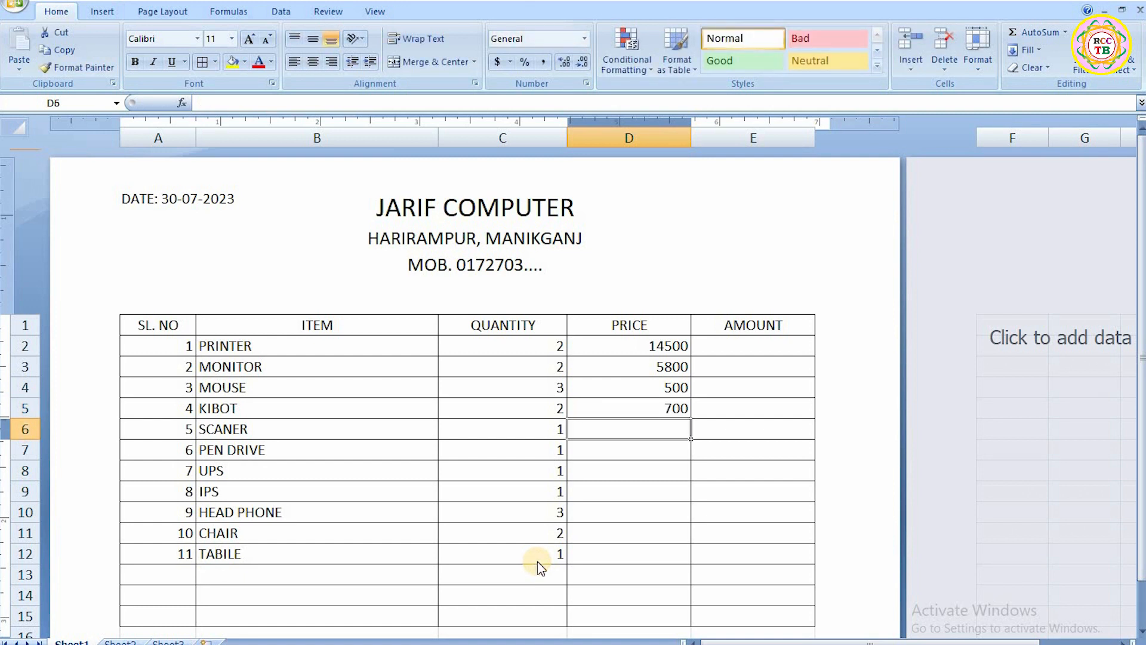
Enter the prices 14000, 800 and 5000 for SCANER, PEN DRIVE and UPS in cells D6 to D8.
text(1)
key(BackSpace)
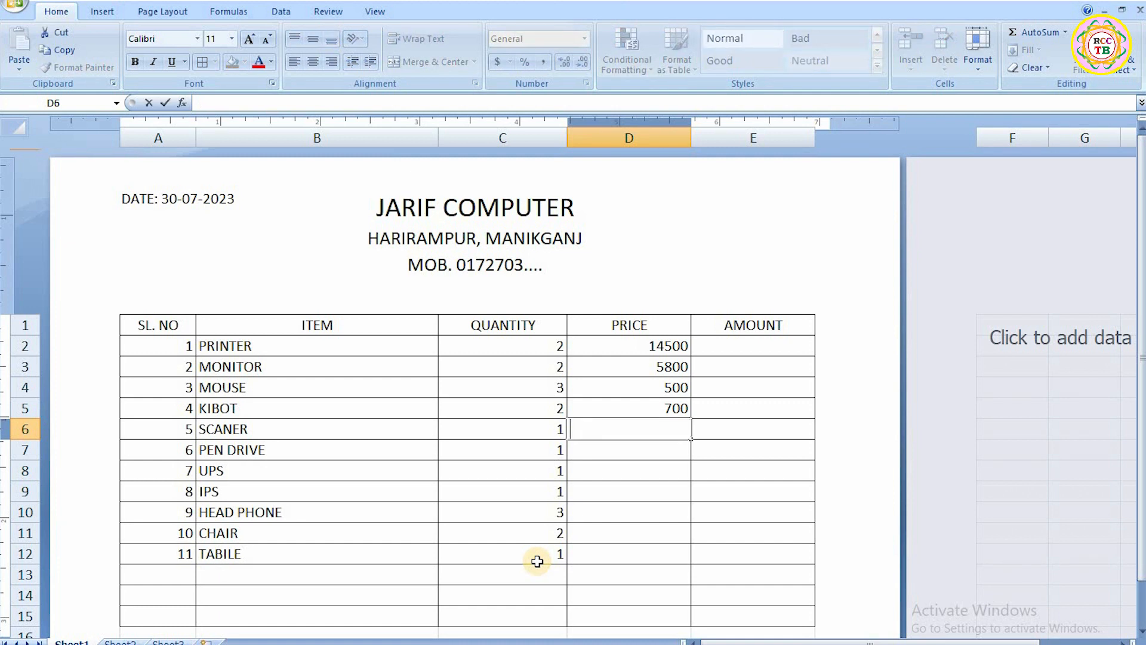
text(14000)
key(Return)
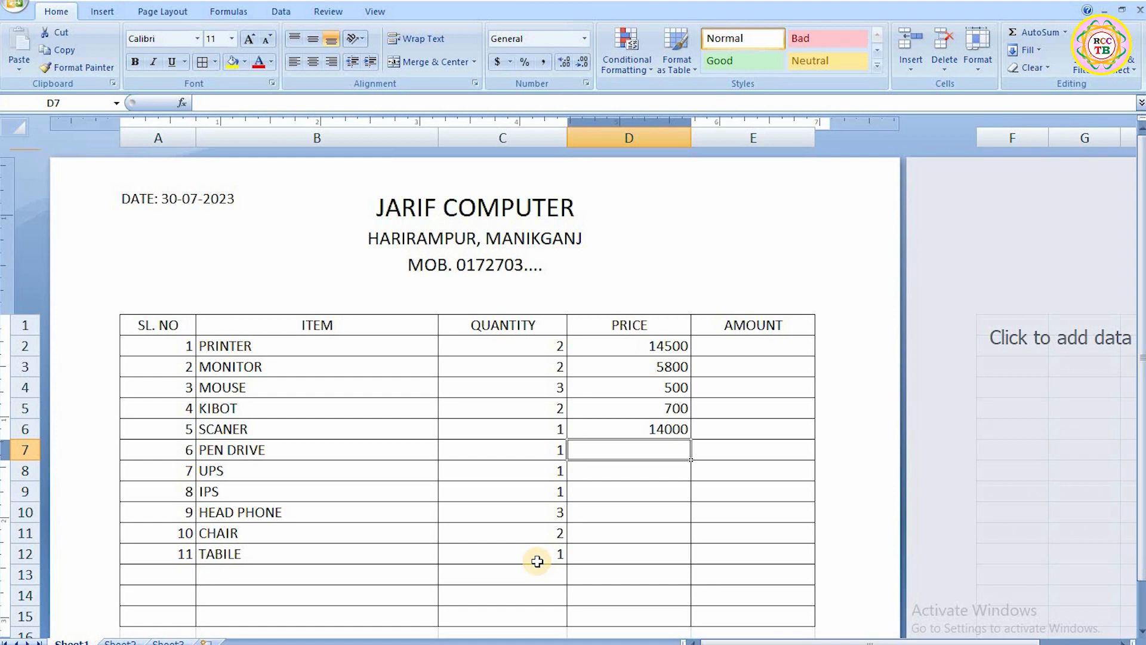
text(800)
key(Return)
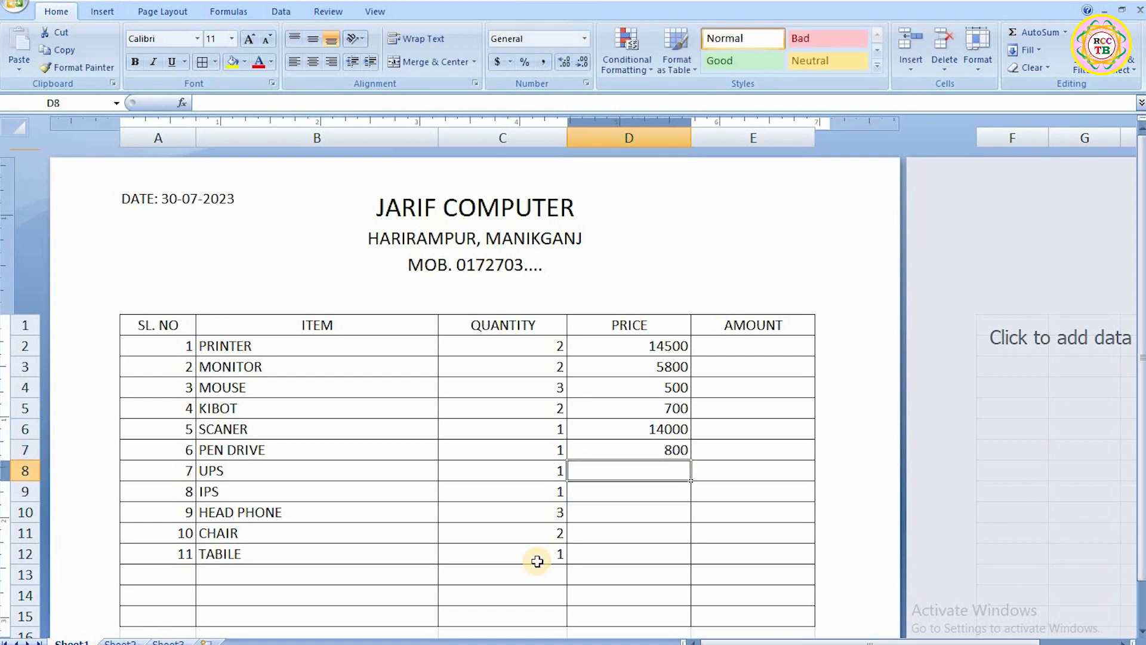
text(5000)
key(Return)
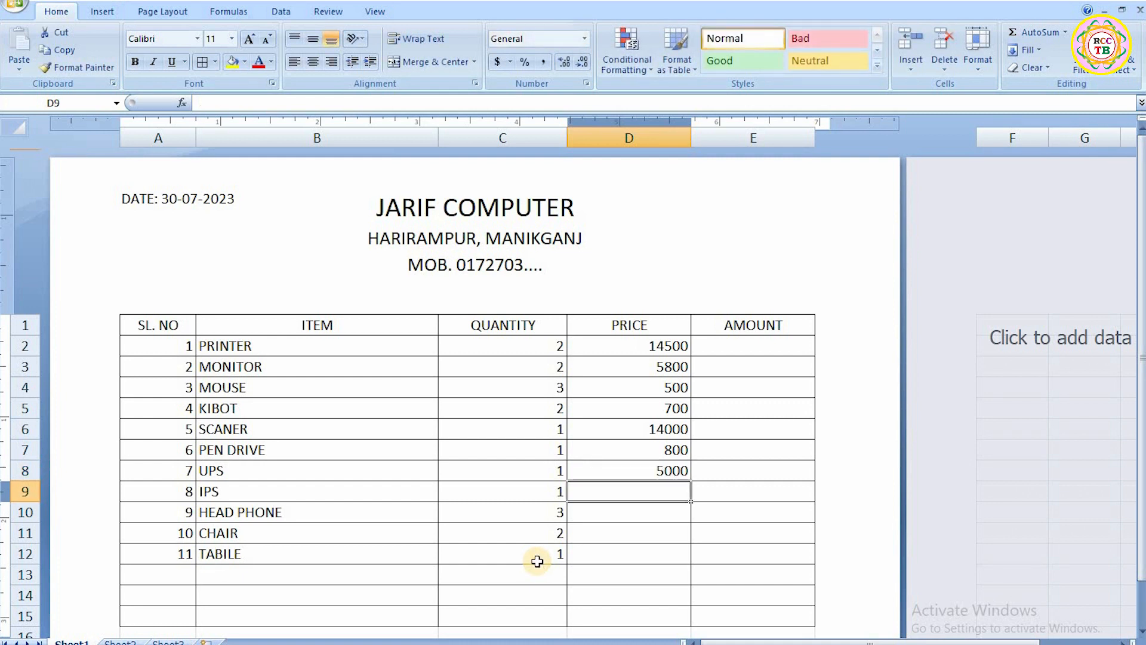
Enter the prices 40000, 500, 3800 and 3000 for IPS, HEAD PHONE, CHAIR and TABILE in cells D9 to D12.
text(40000)
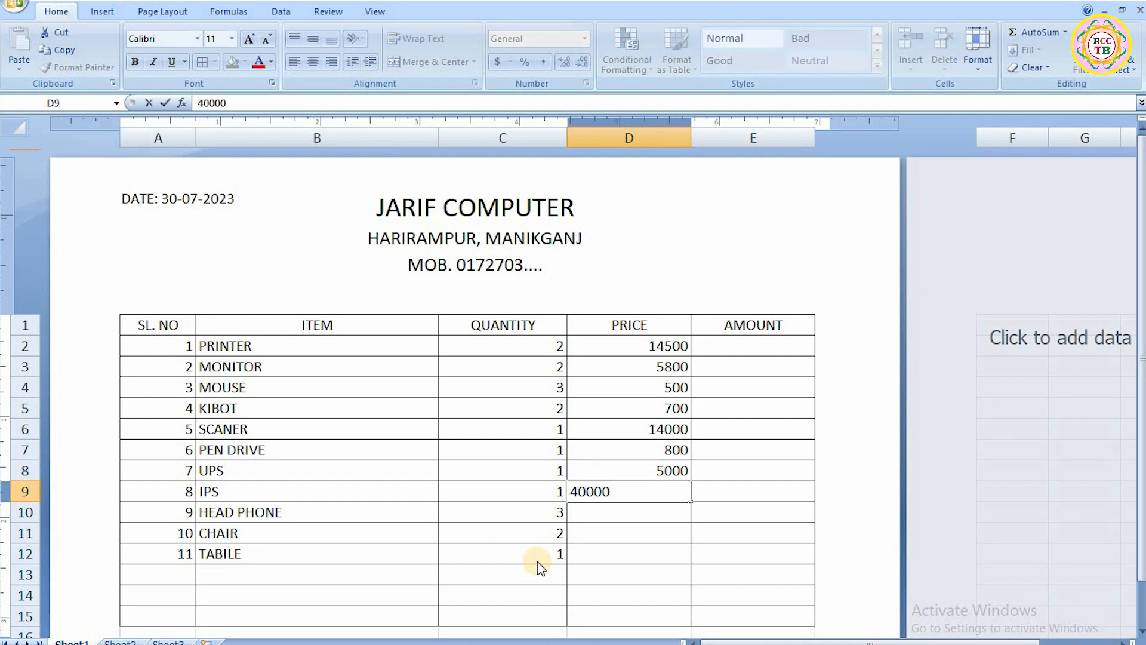
key(Return)
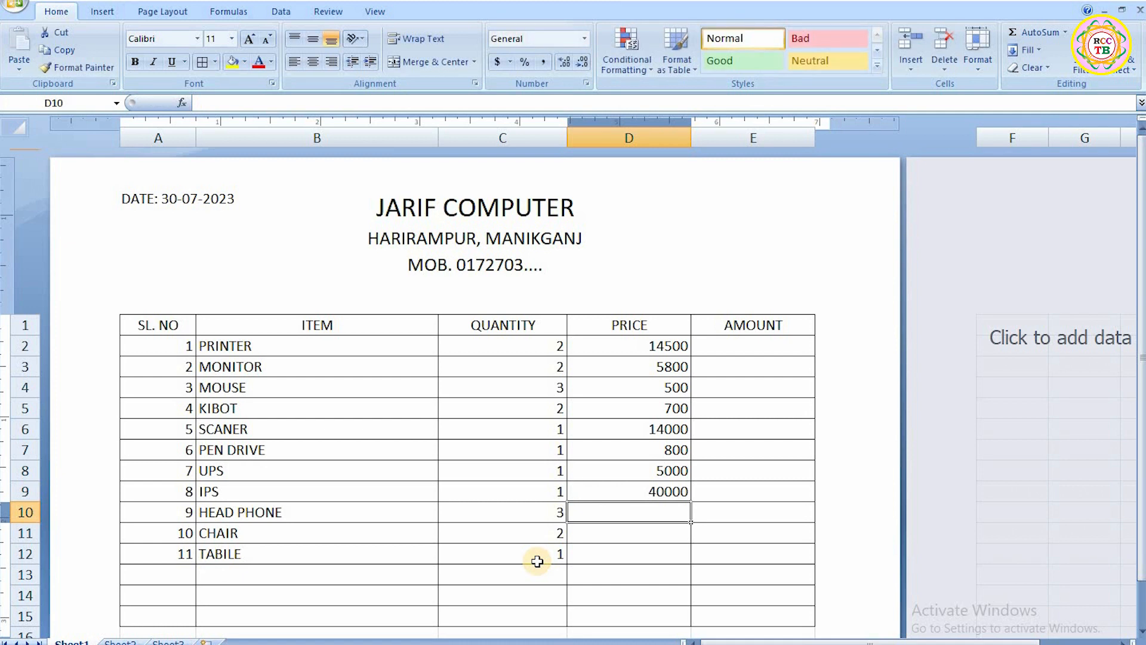
text(500)
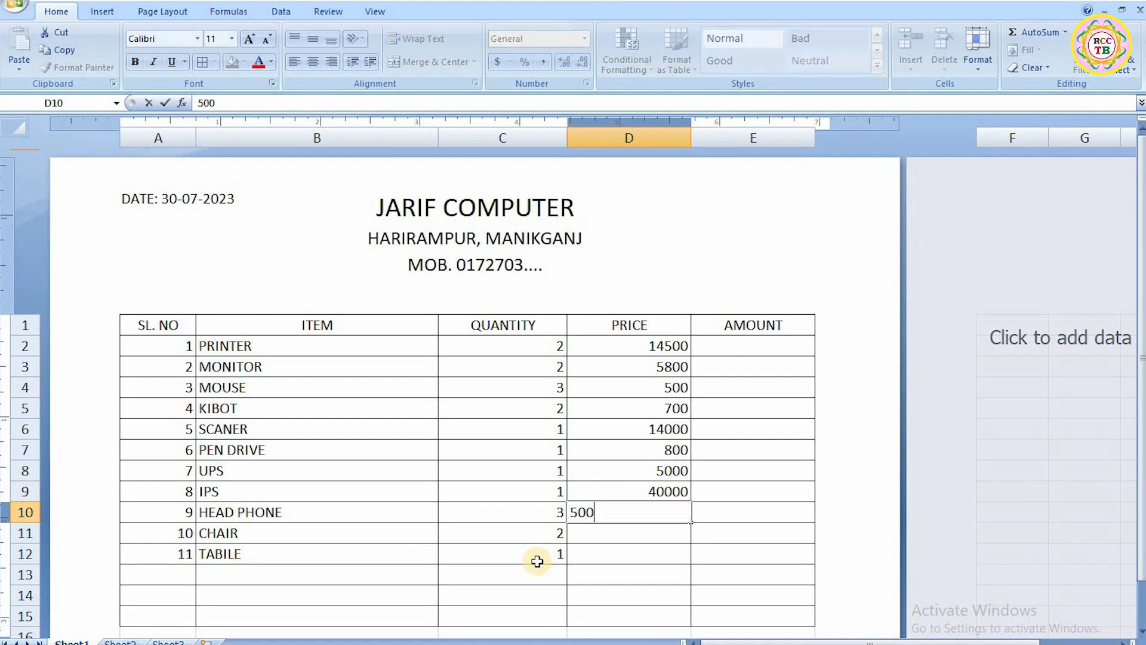
key(Return)
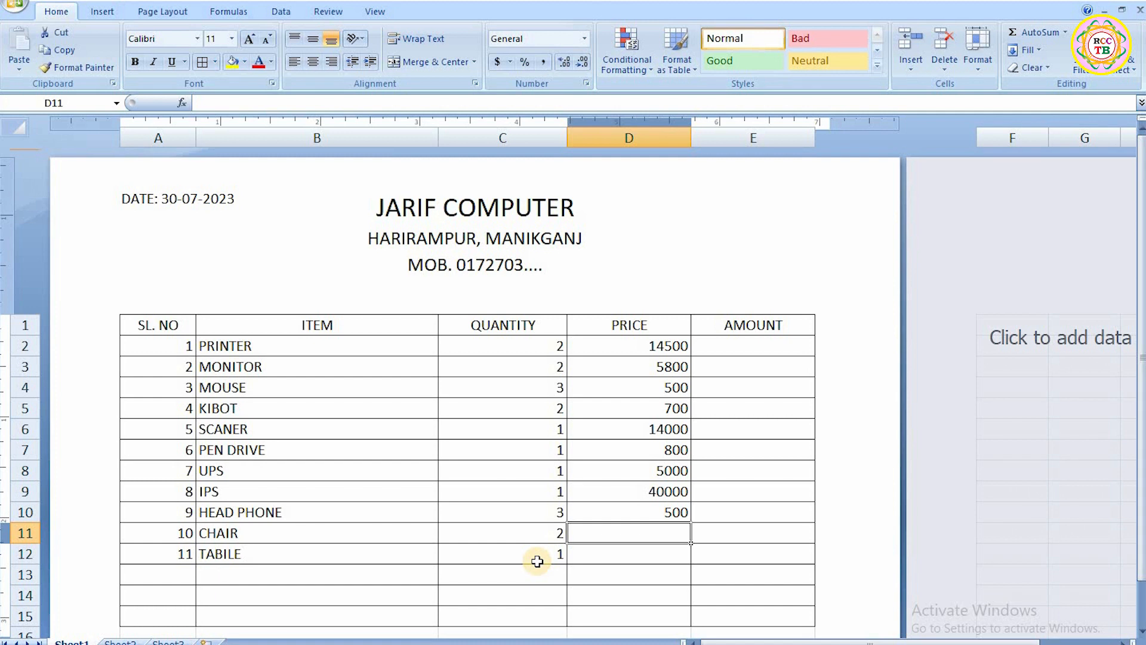
text(3800)
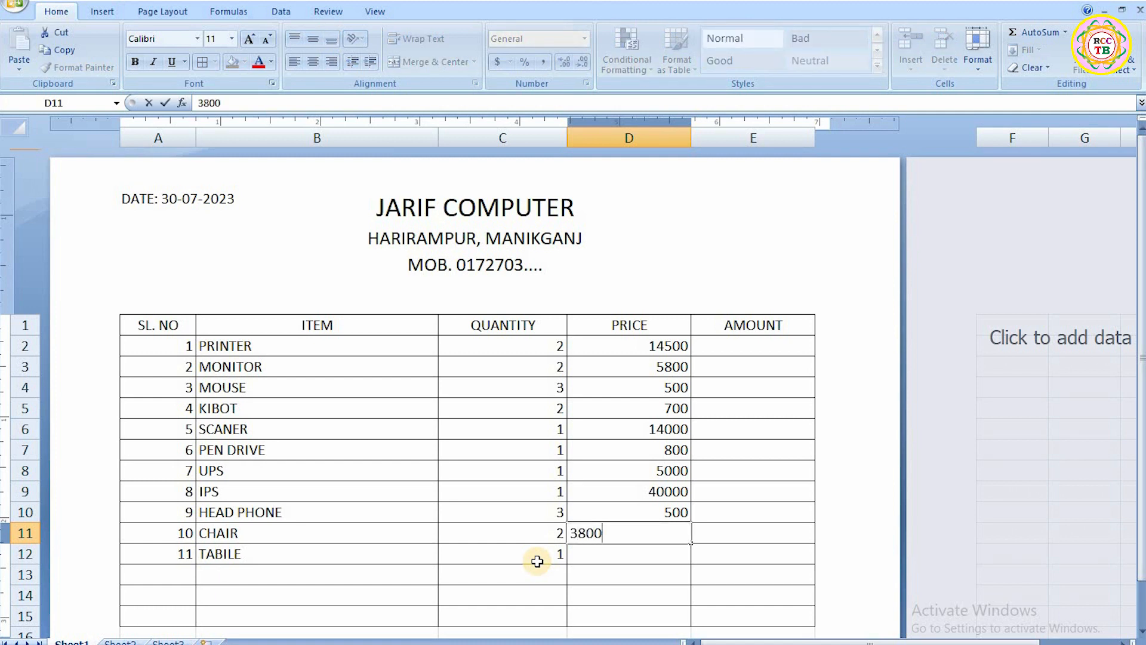
key(Return)
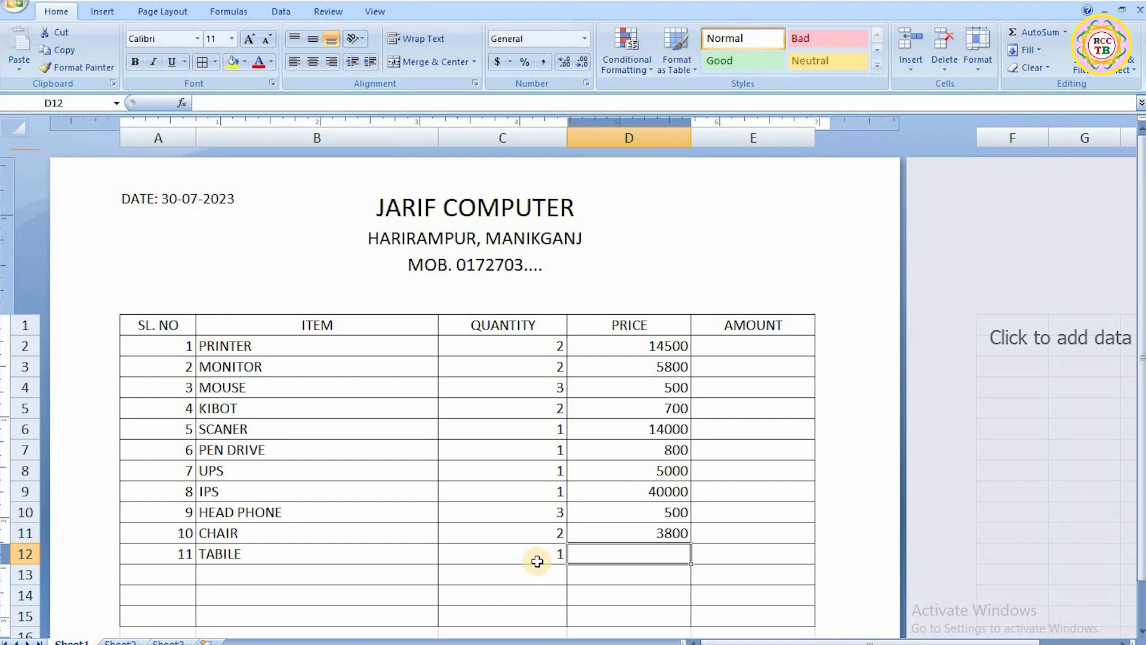
text(3000)
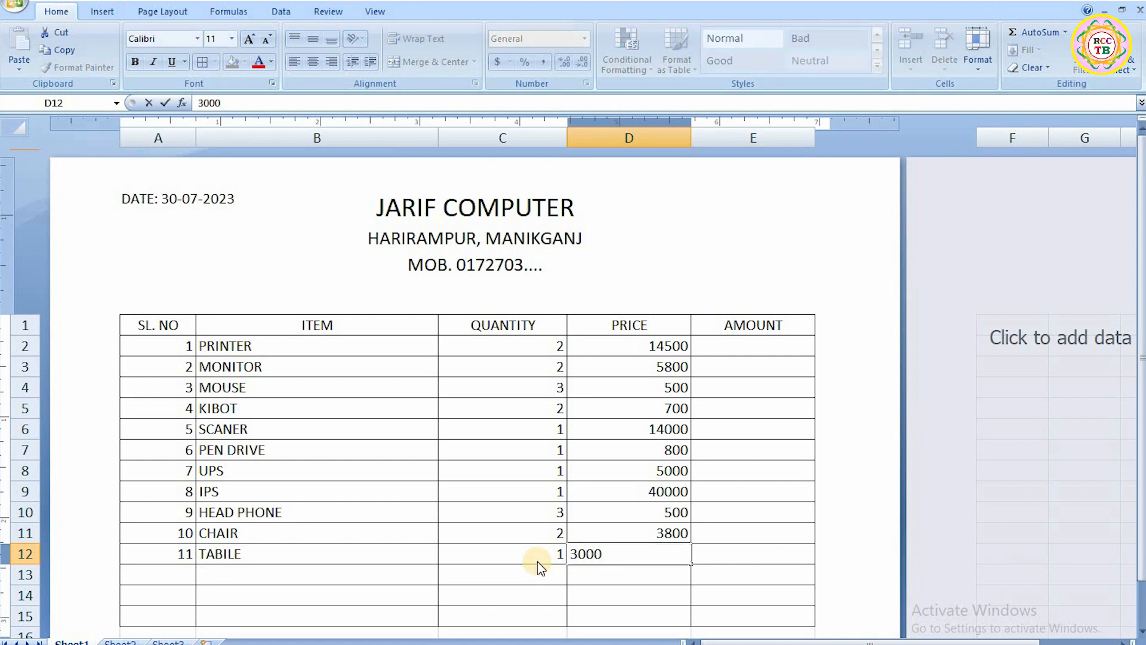
key(Return)
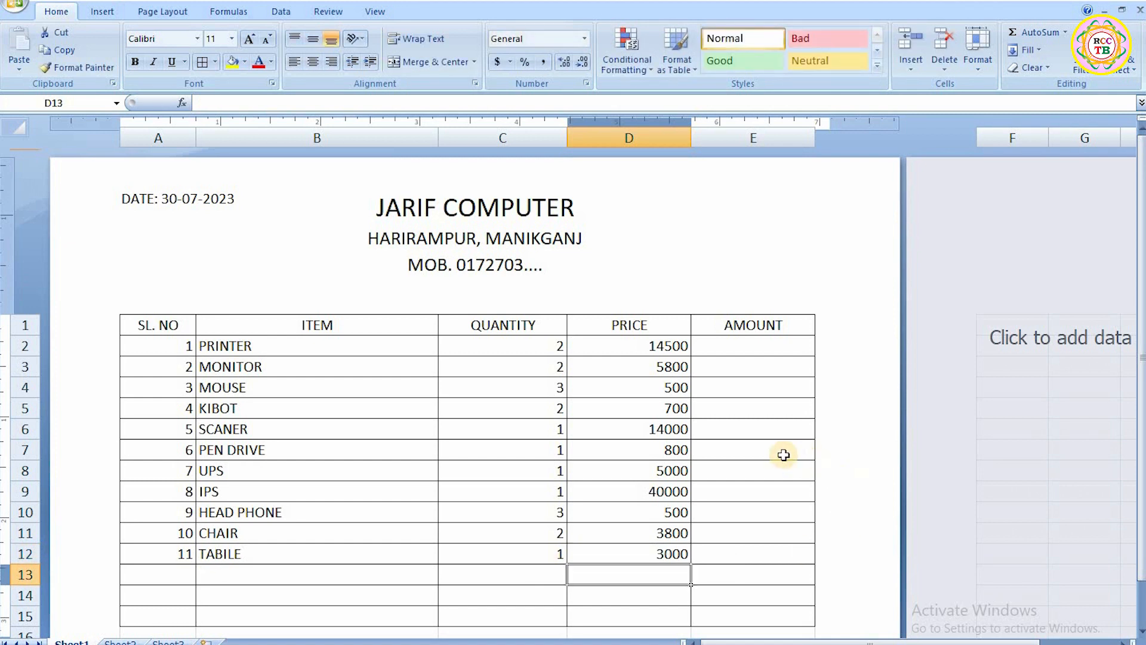
click(732, 349)
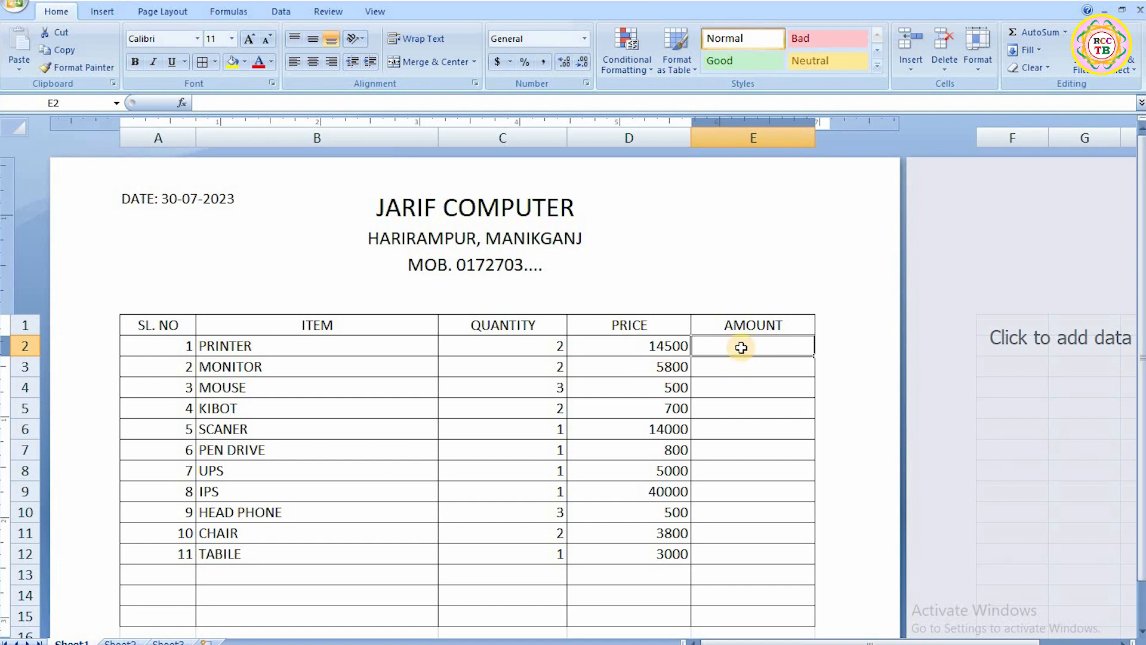
click(660, 573)
click(733, 347)
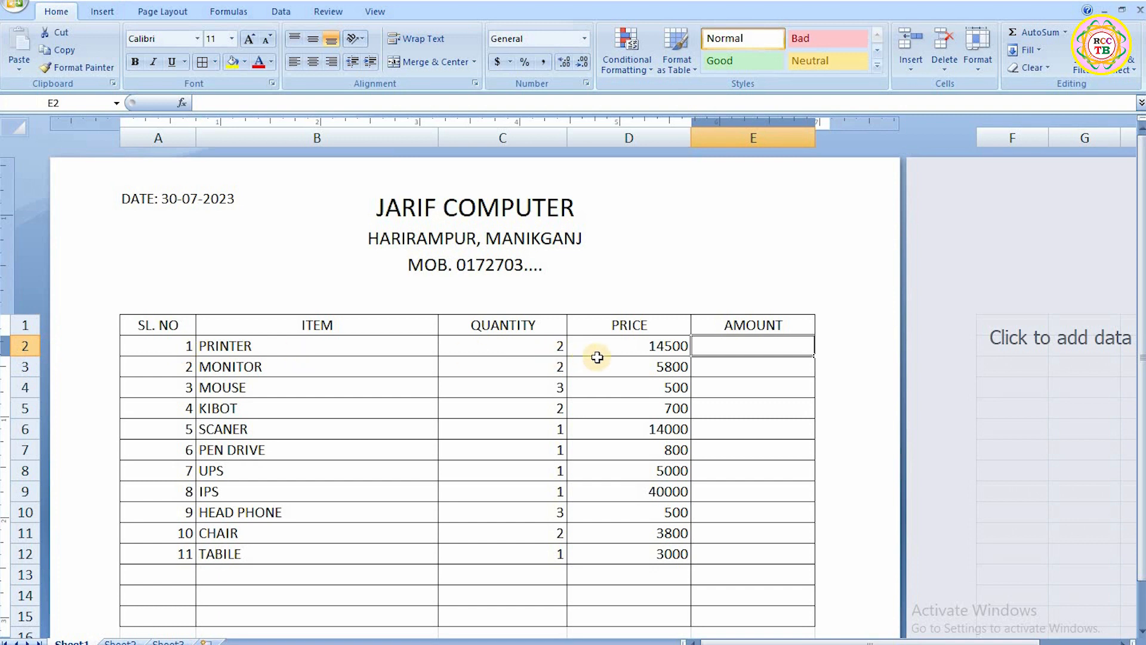
text(=)
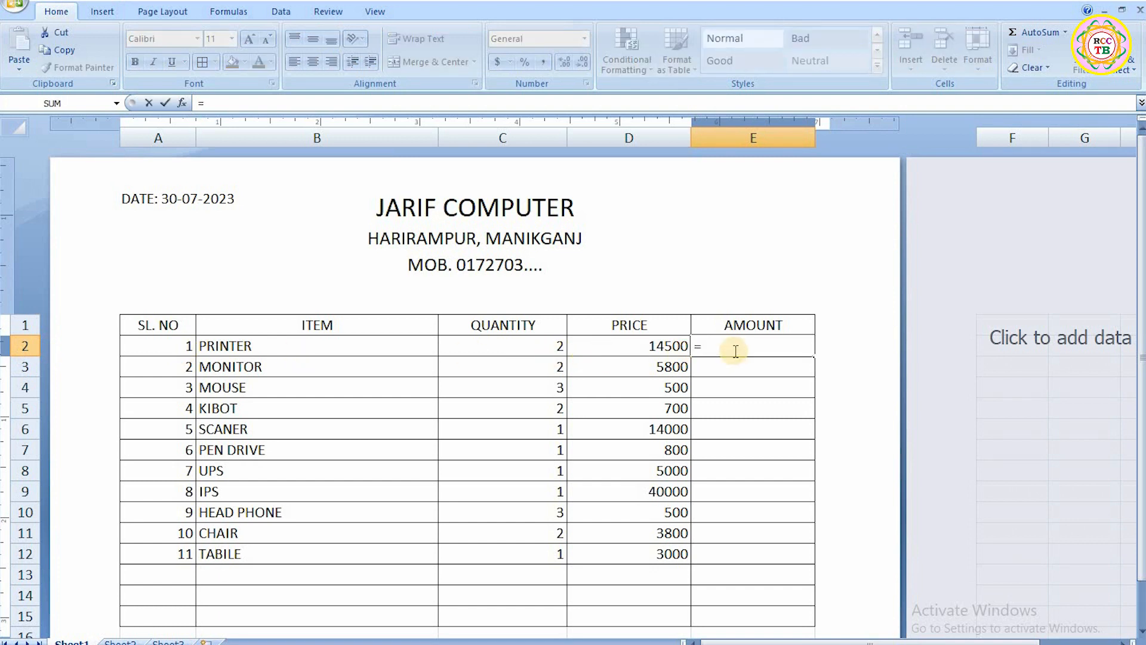
key(Escape)
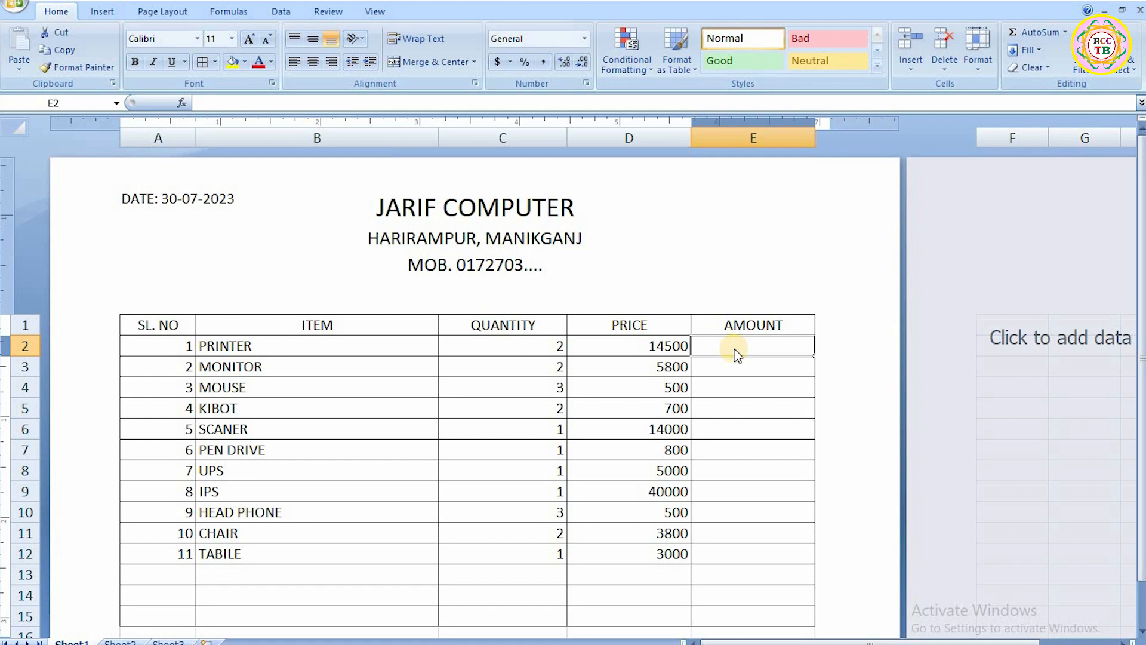
Calculate the PRINTER amount in cell E2 with the formula =C2*D2.
text(=)
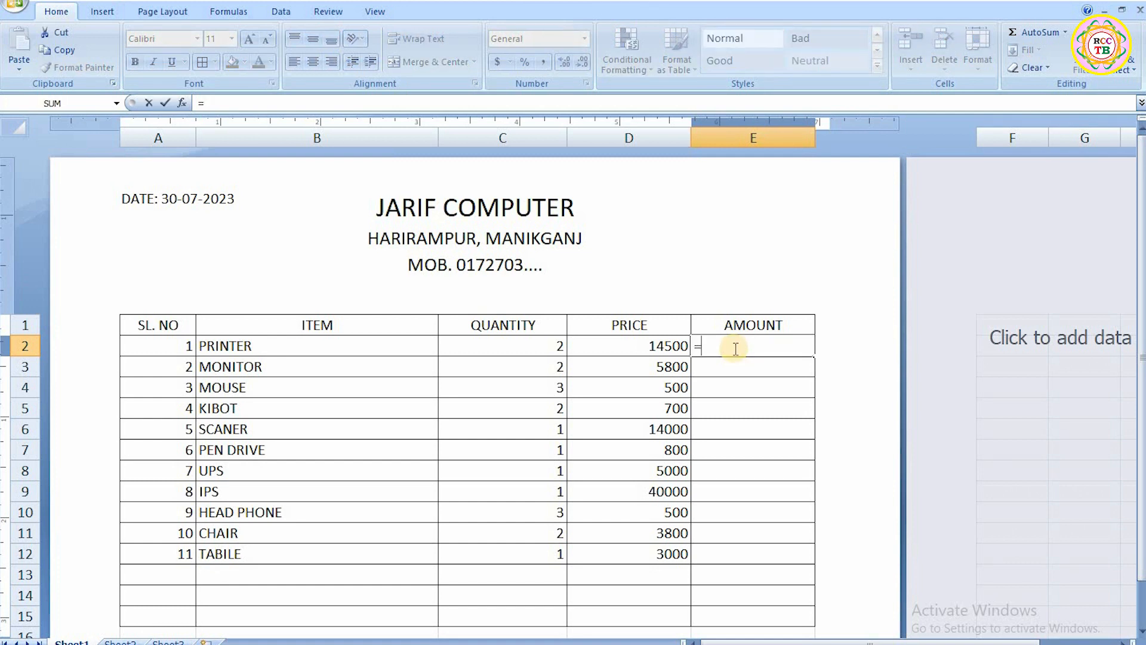
text(C)
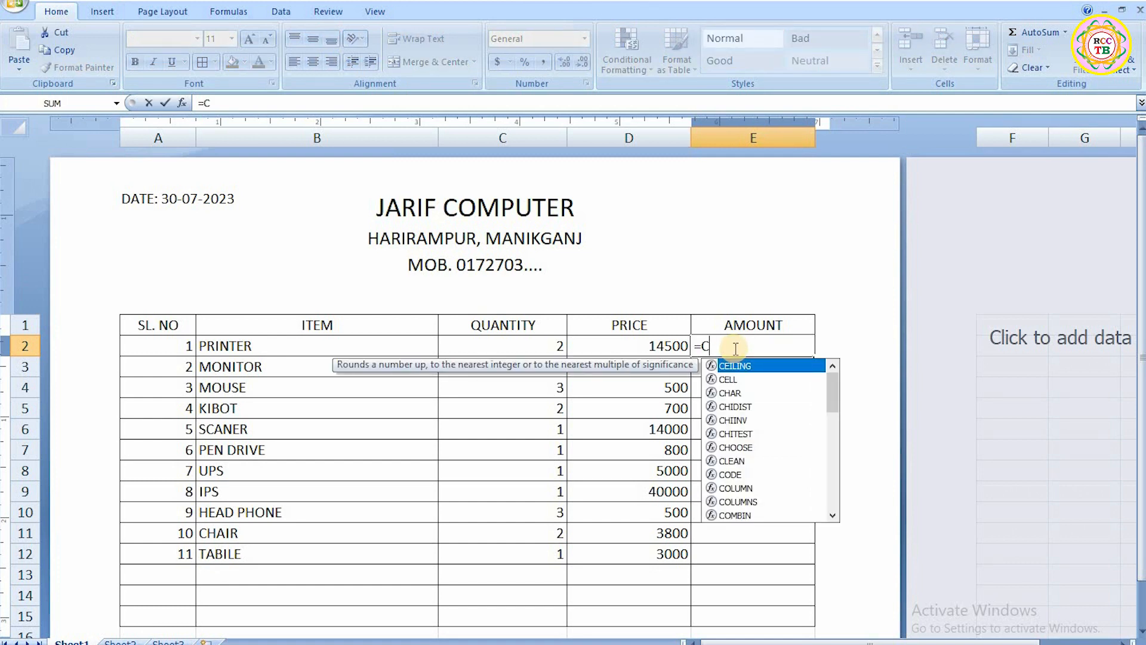
text(2*)
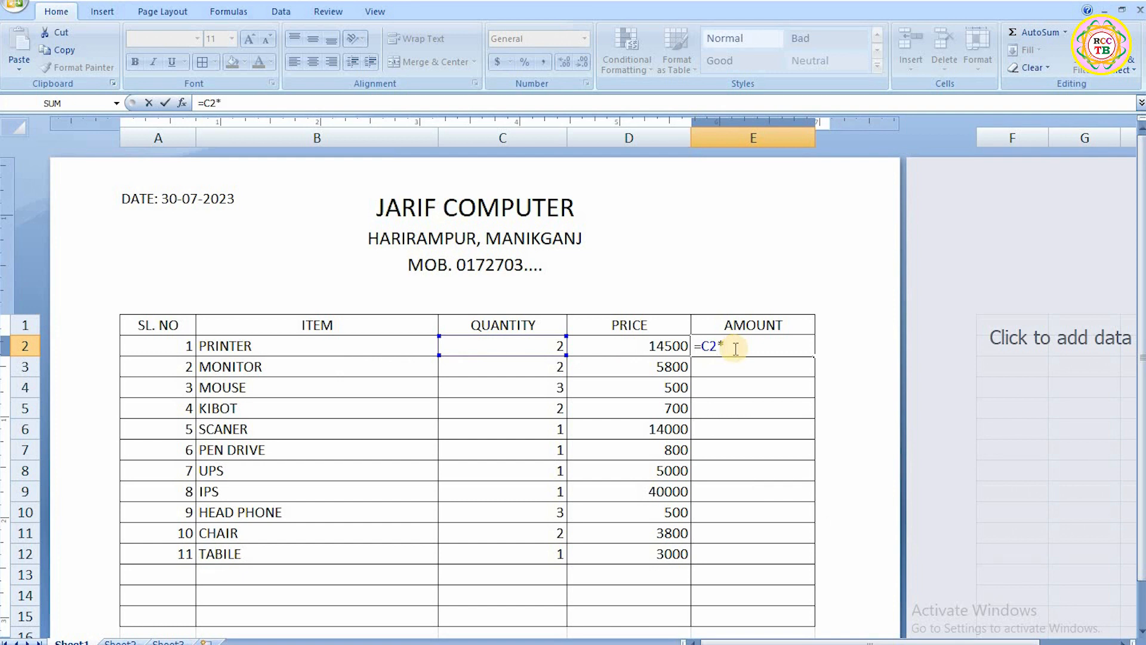
text(D2)
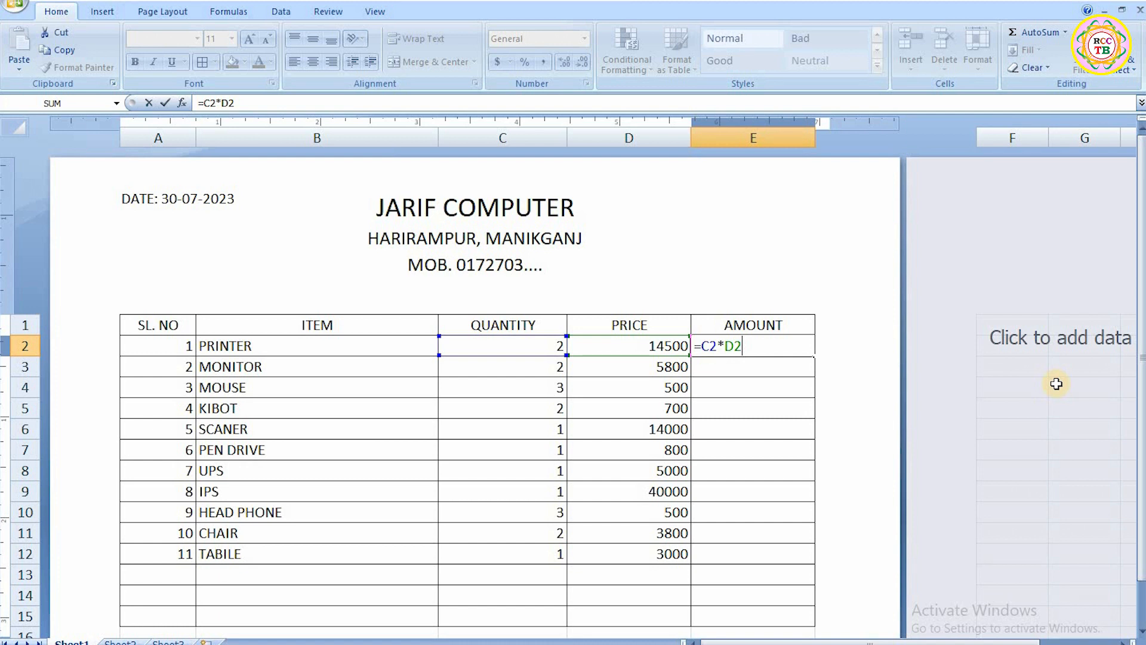
key(Return)
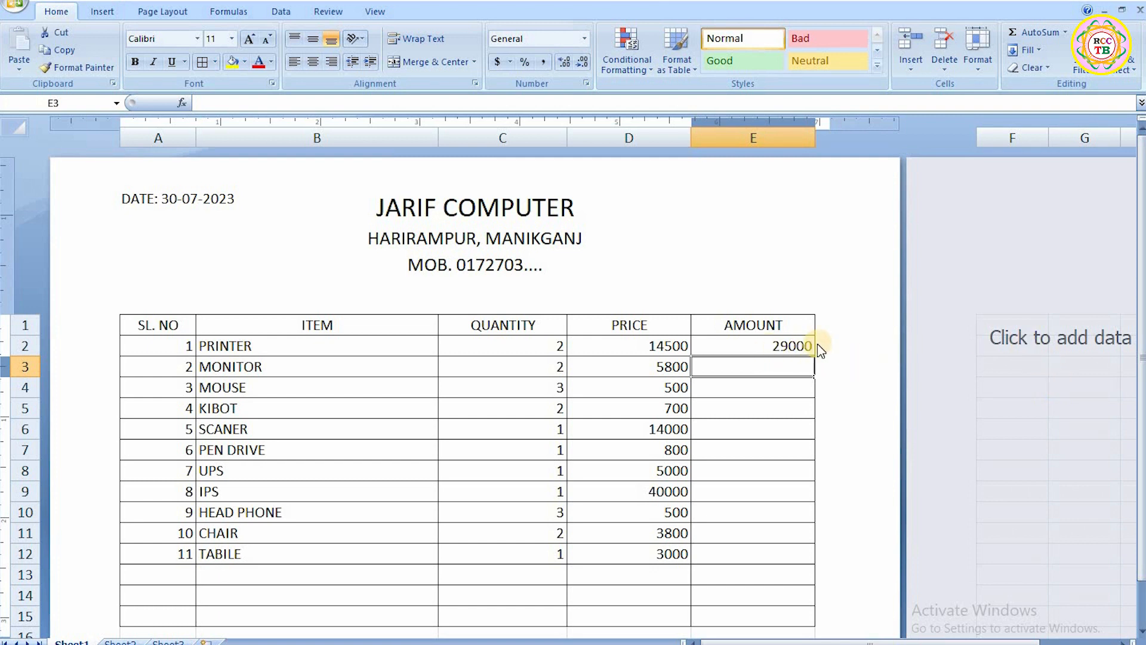
Copy the amount formula from cell E2 down through E12 for all remaining items.
click(747, 348)
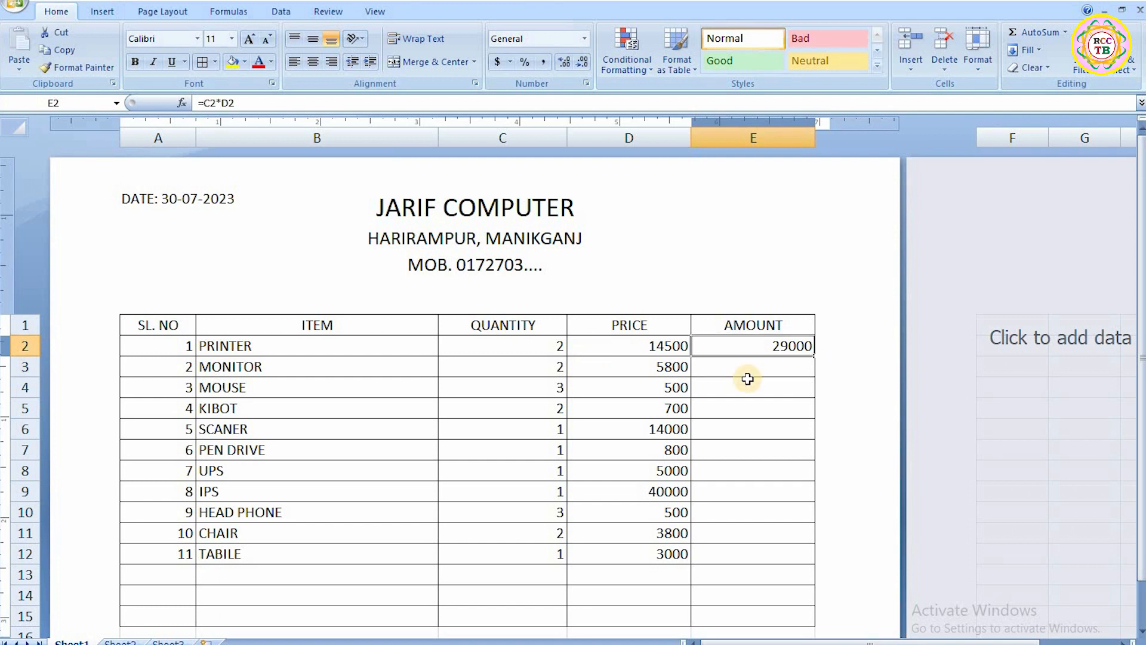
click(732, 345)
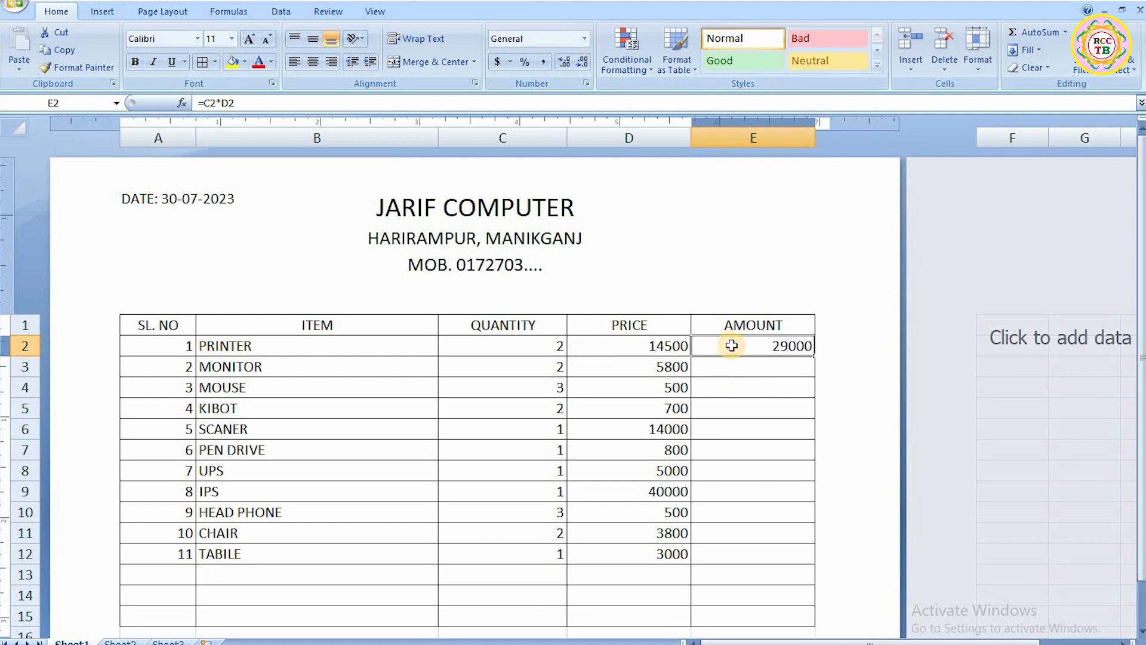
key(ctrl+c)
key(shift+Down)
key(shift+Down)
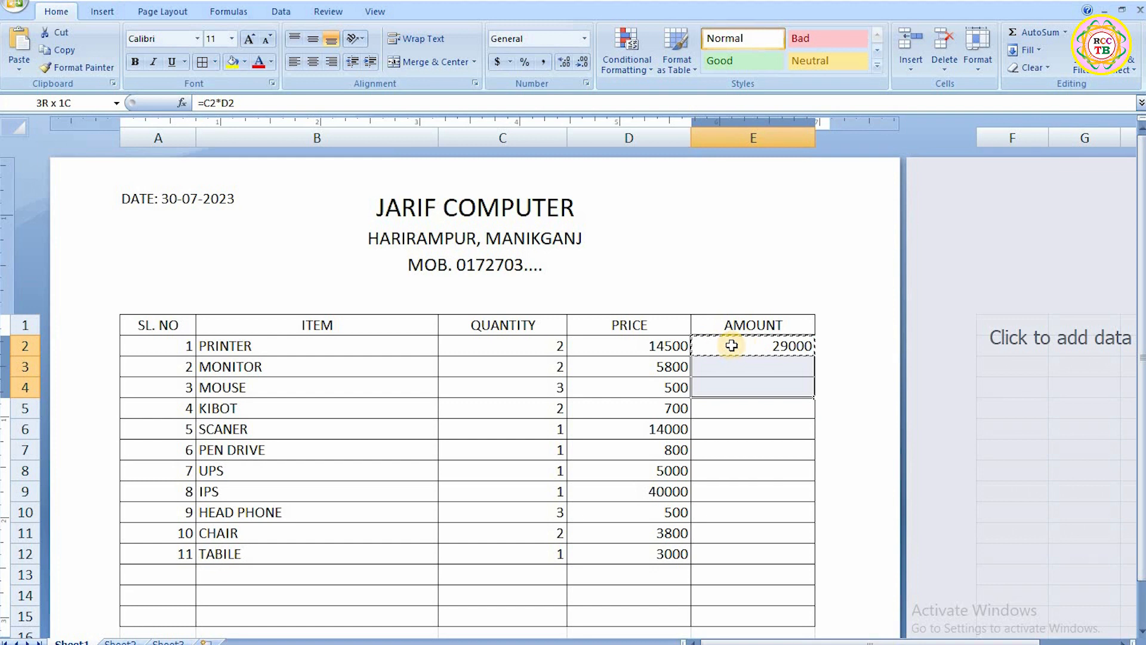
key(shift+Down)
key(shift+Down)
key(shift+Down)
key(shift+Down)
key(shift+Down)
key(shift+Down)
key(shift+Down)
key(shift+Down)
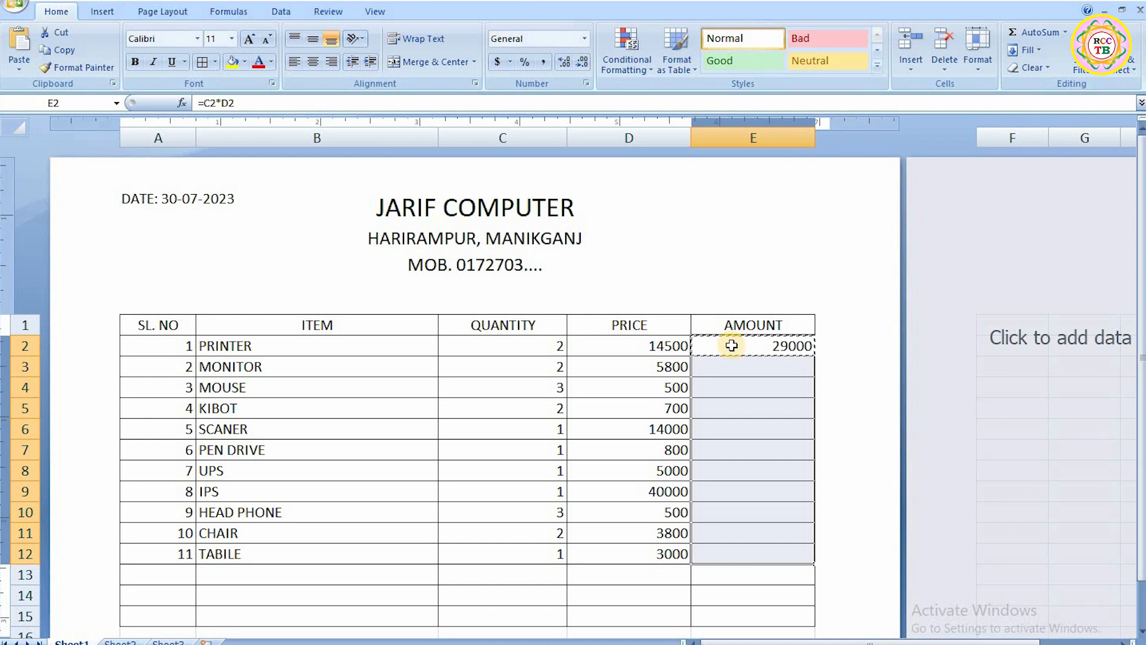
key(Return)
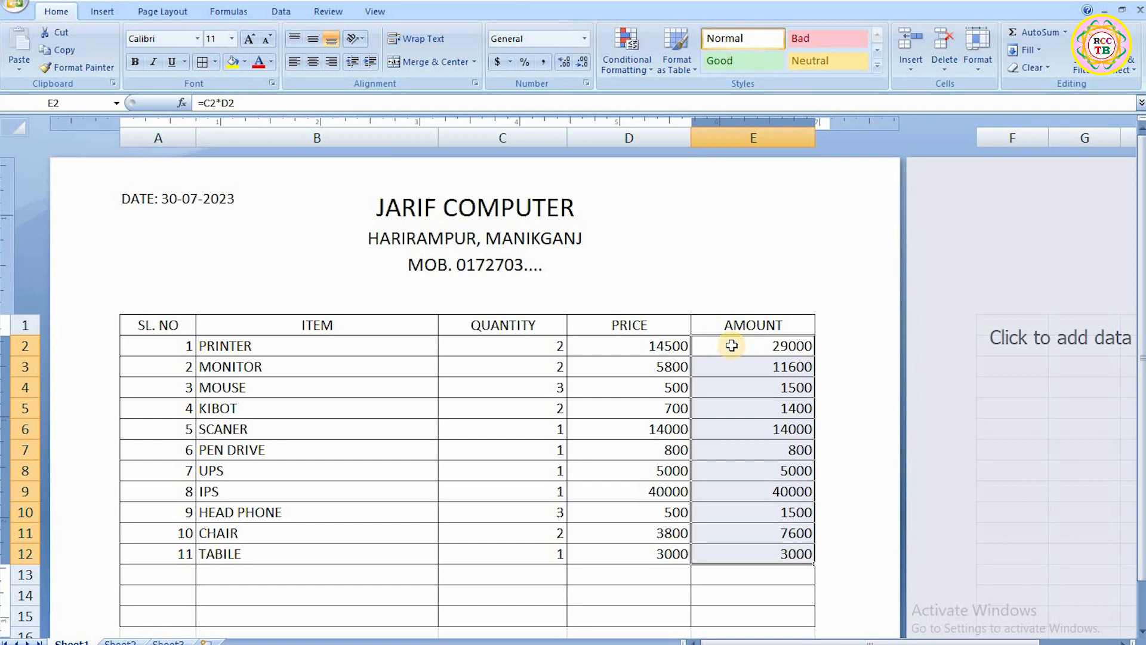
Enter the labels TOTAL, ADVANCE and DUE in cells D13 to D15.
click(744, 573)
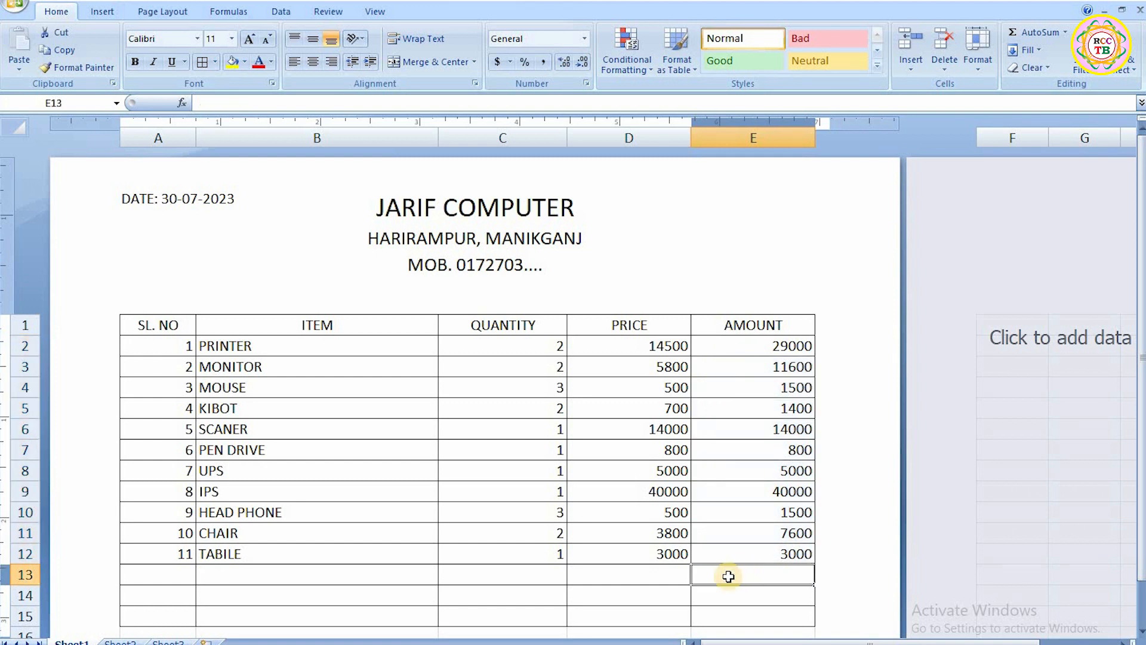
click(629, 575)
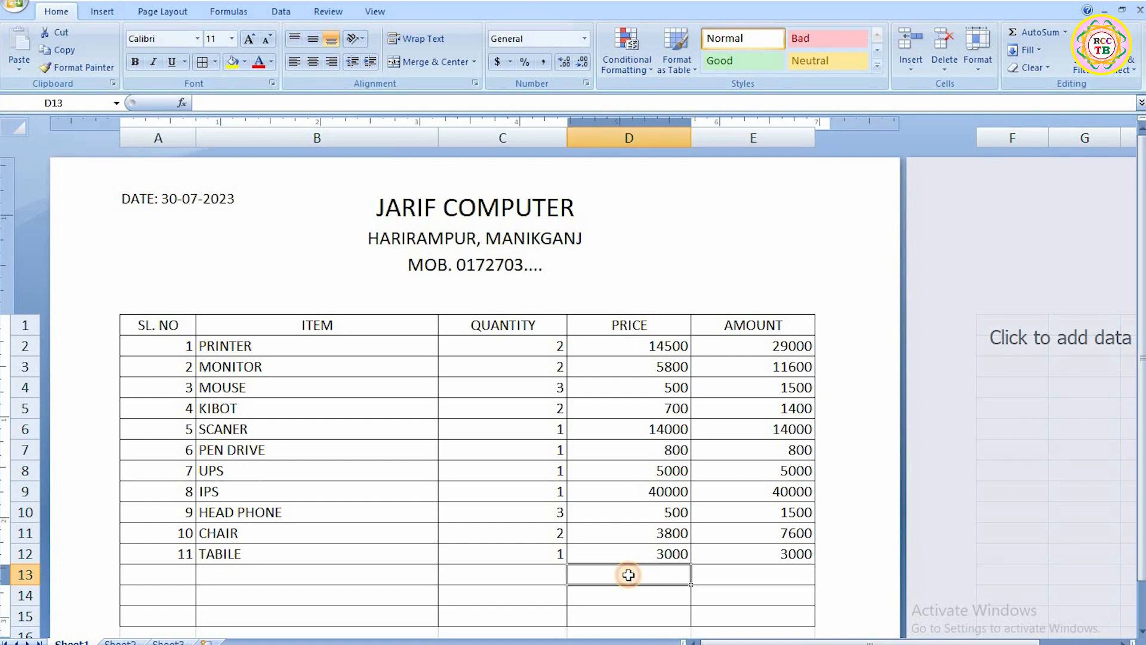
text(OTAL)
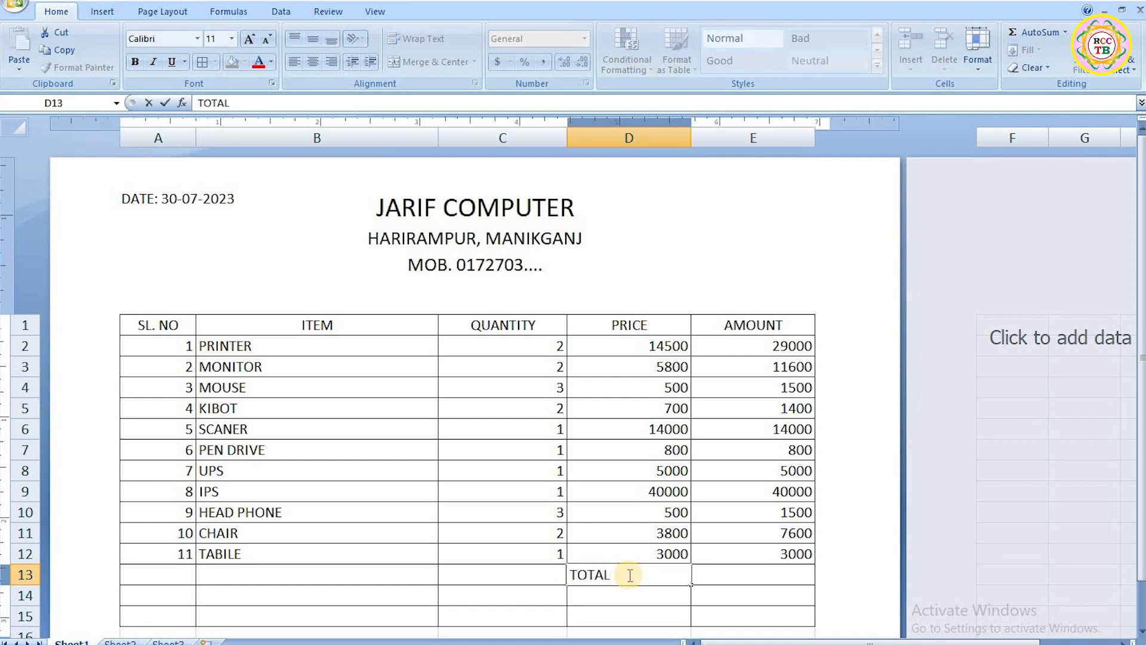
key(Return)
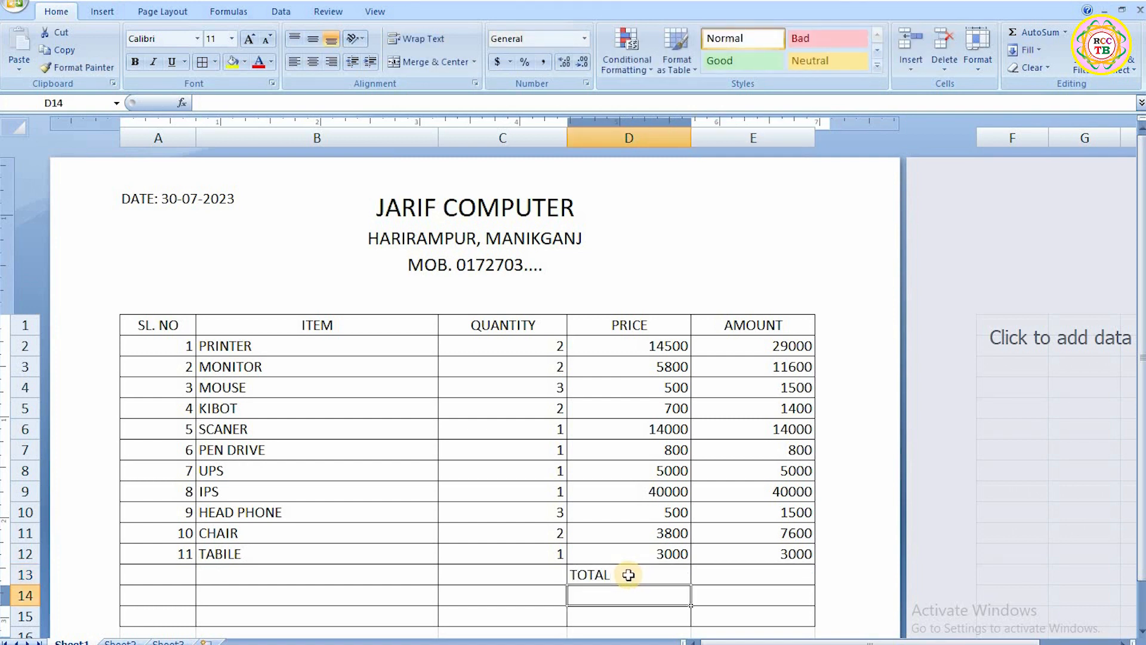
text(AD)
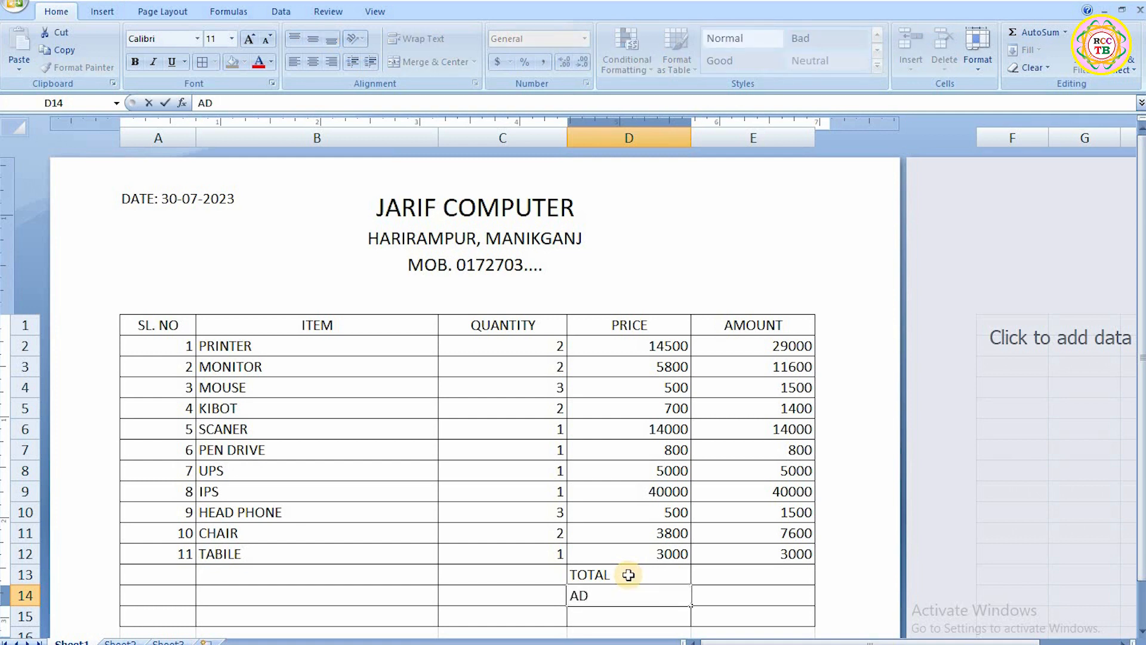
text(VANCE)
key(Return)
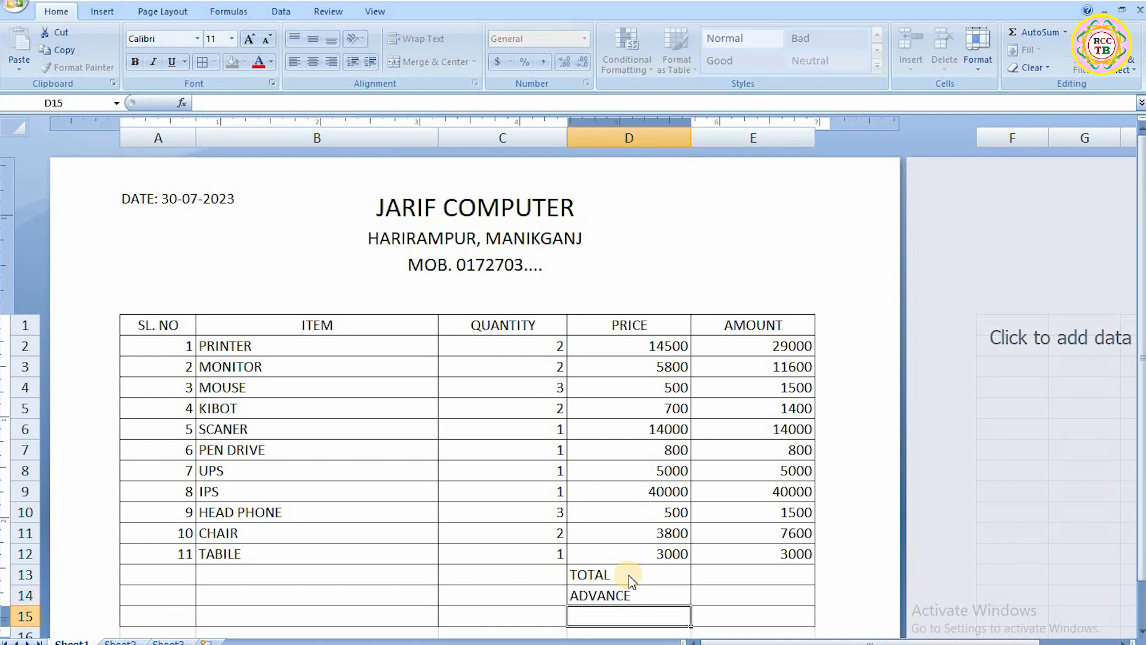
text(DUE)
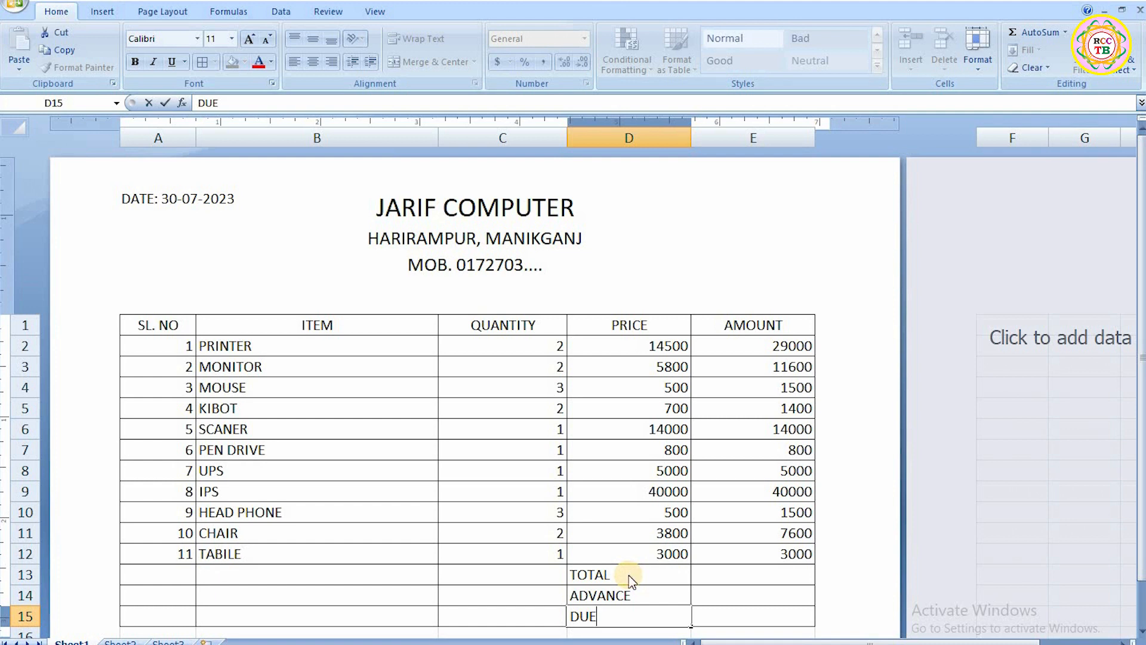
key(Tab)
Total the amounts in cell E13 using AutoSum with the formula =SUM(E2:E12).
key(Up)
key(Up)
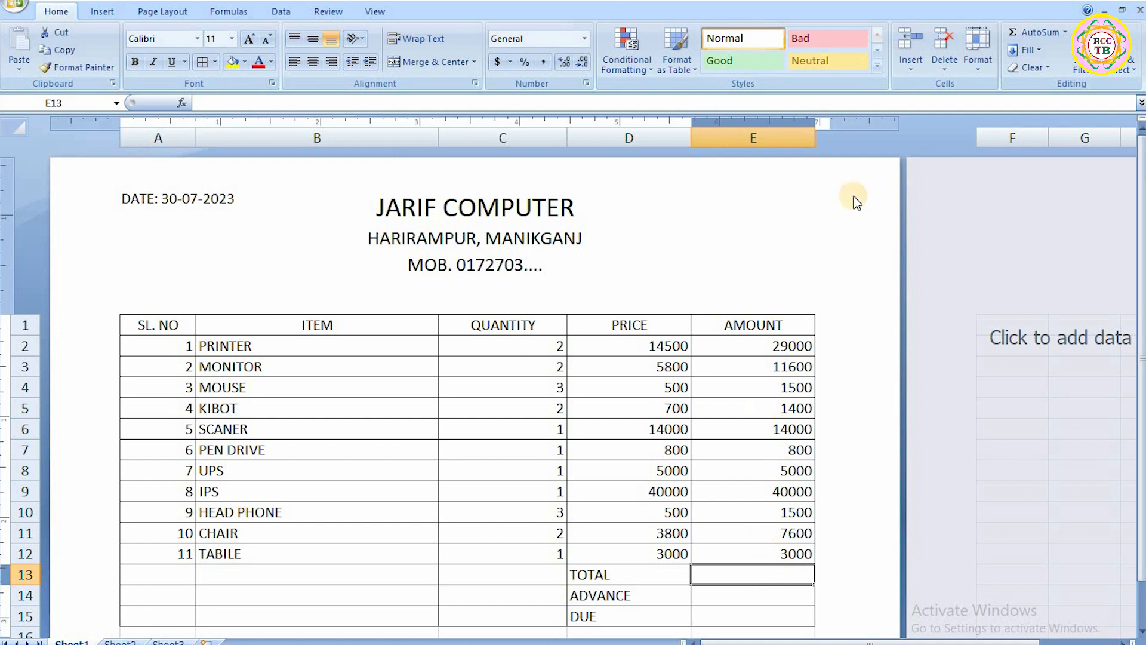
click(1044, 38)
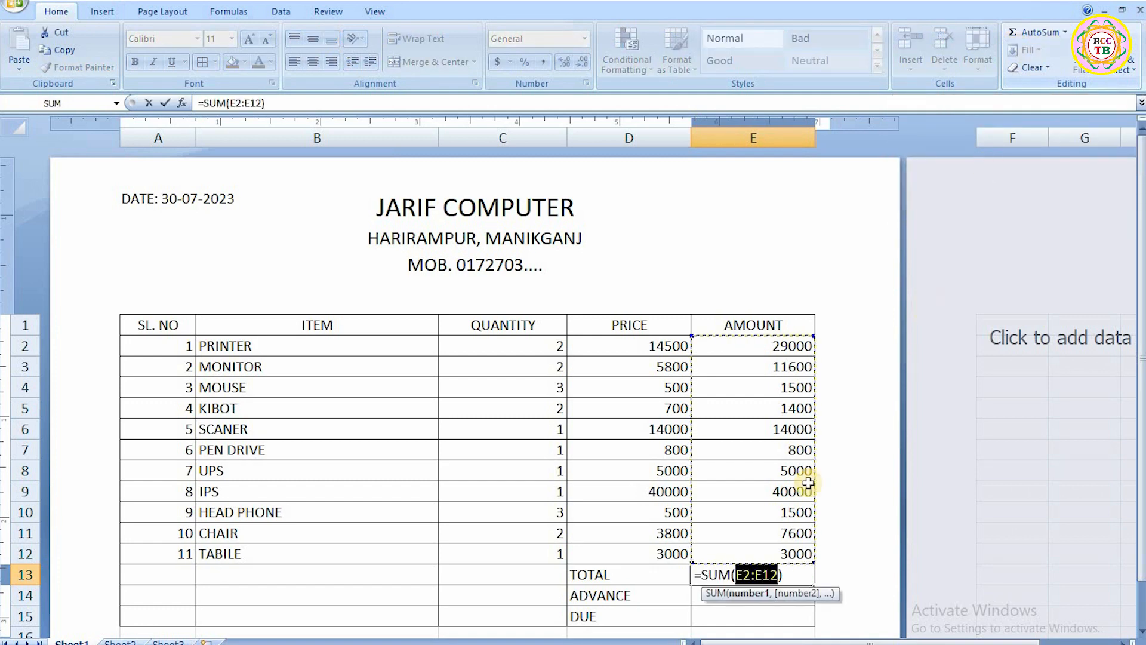
key(ctrl+Return)
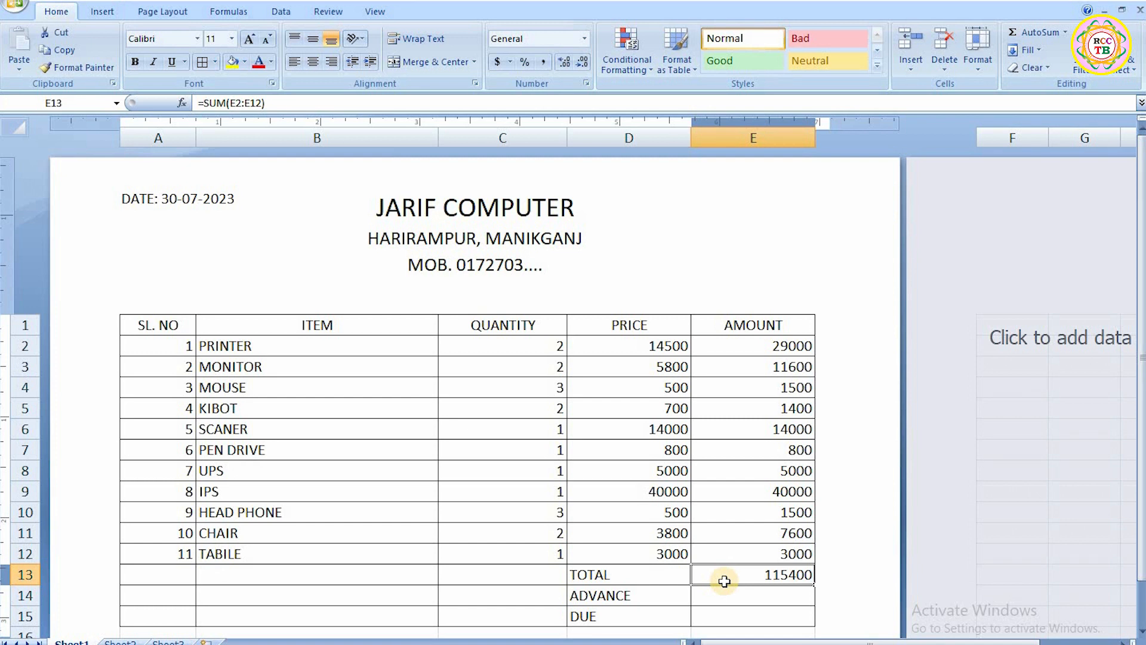
Enter 50000 as the ADVANCE amount in cell E14.
key(Return)
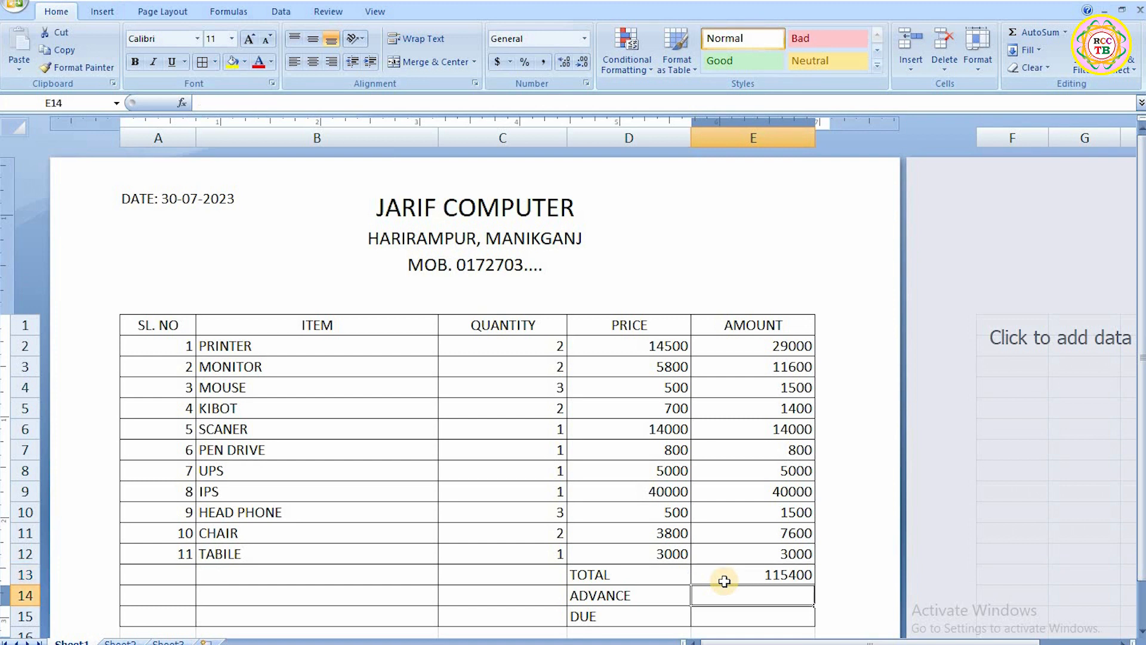
text(50000)
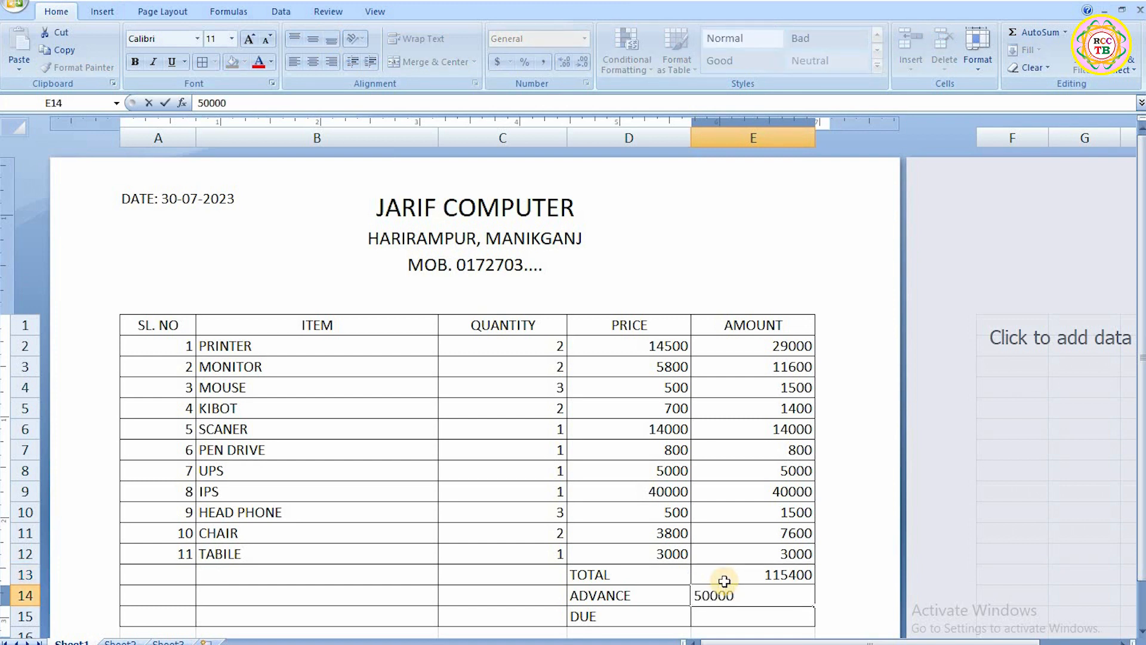
key(Return)
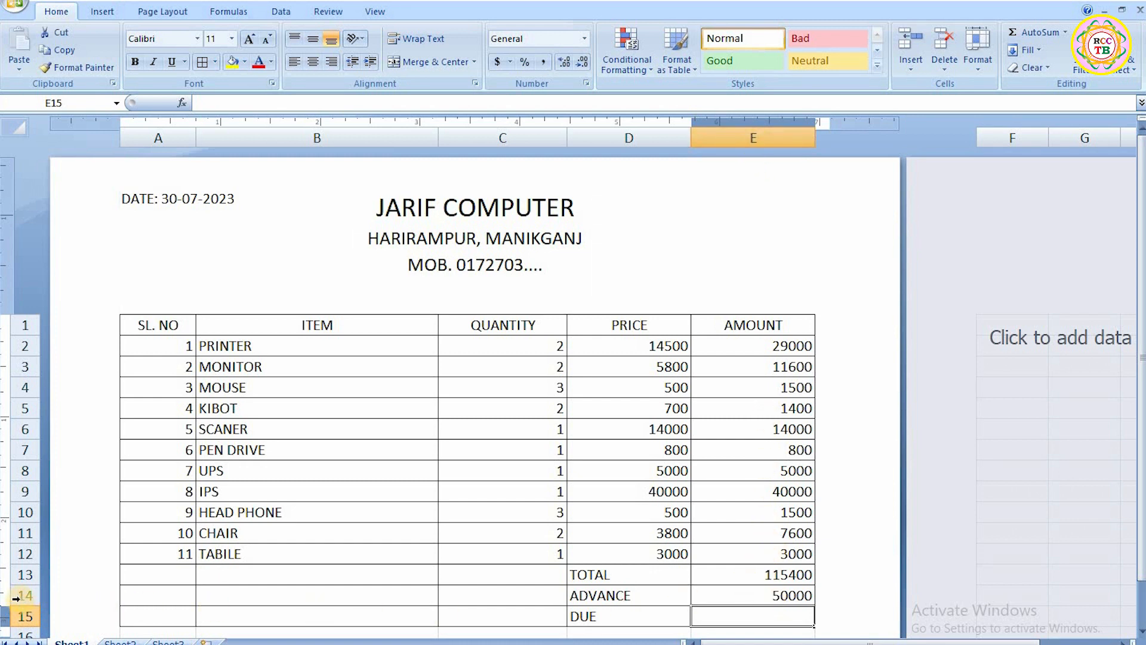
Calculate the DUE amount in cell E15 with the formula =E13-E14.
click(773, 617)
text(=)
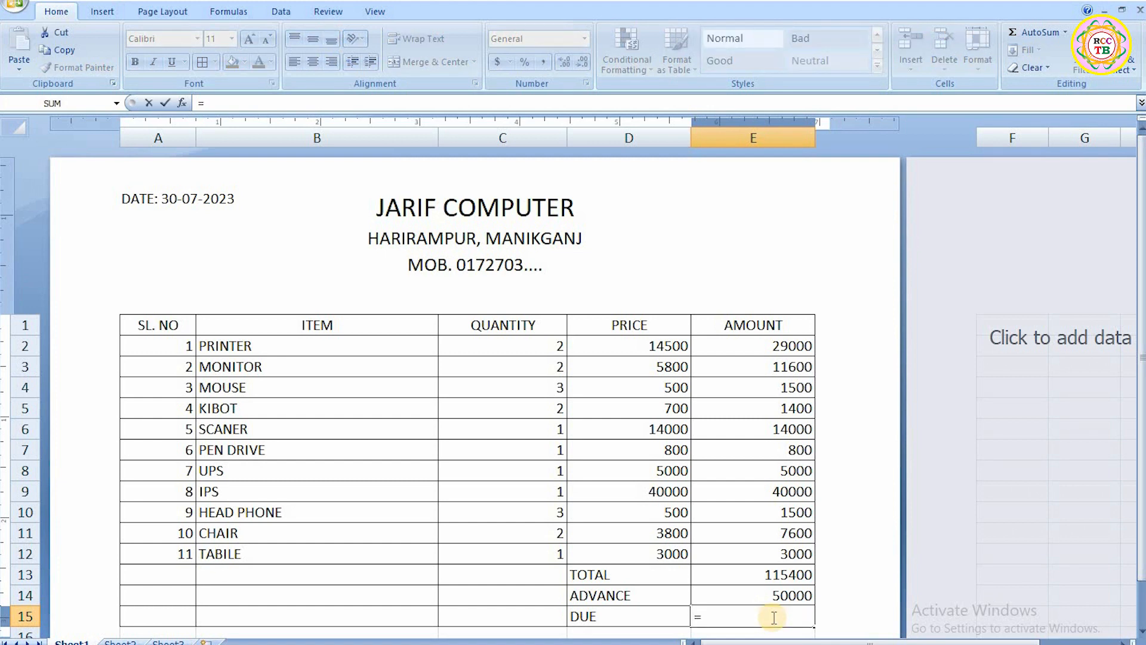
text(E)
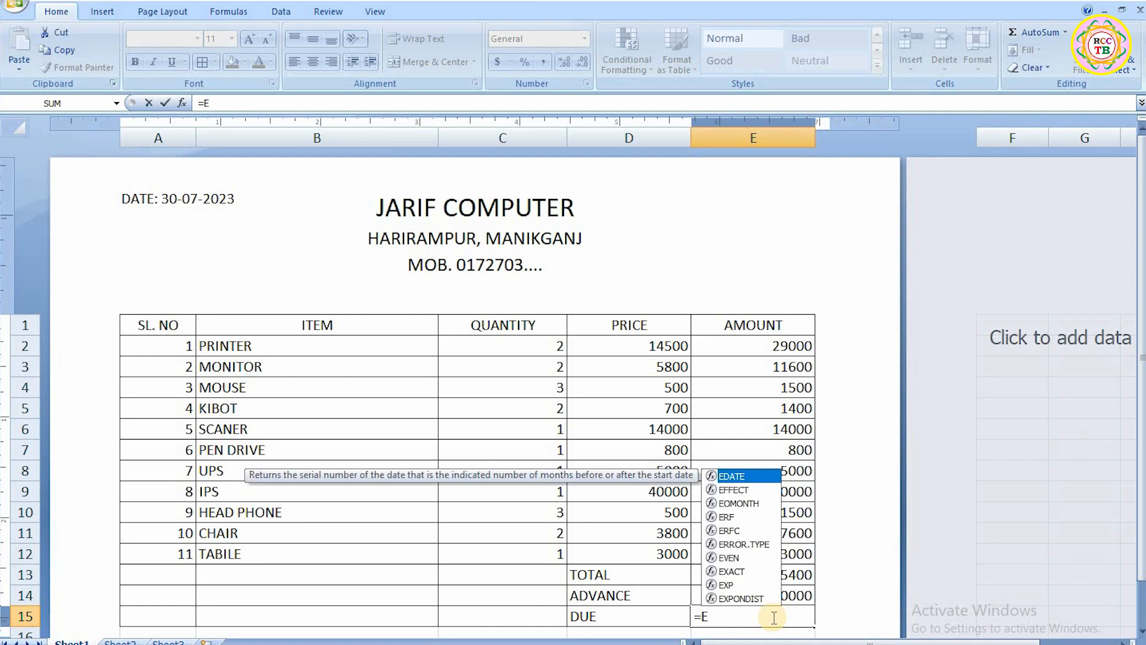
text(13-)
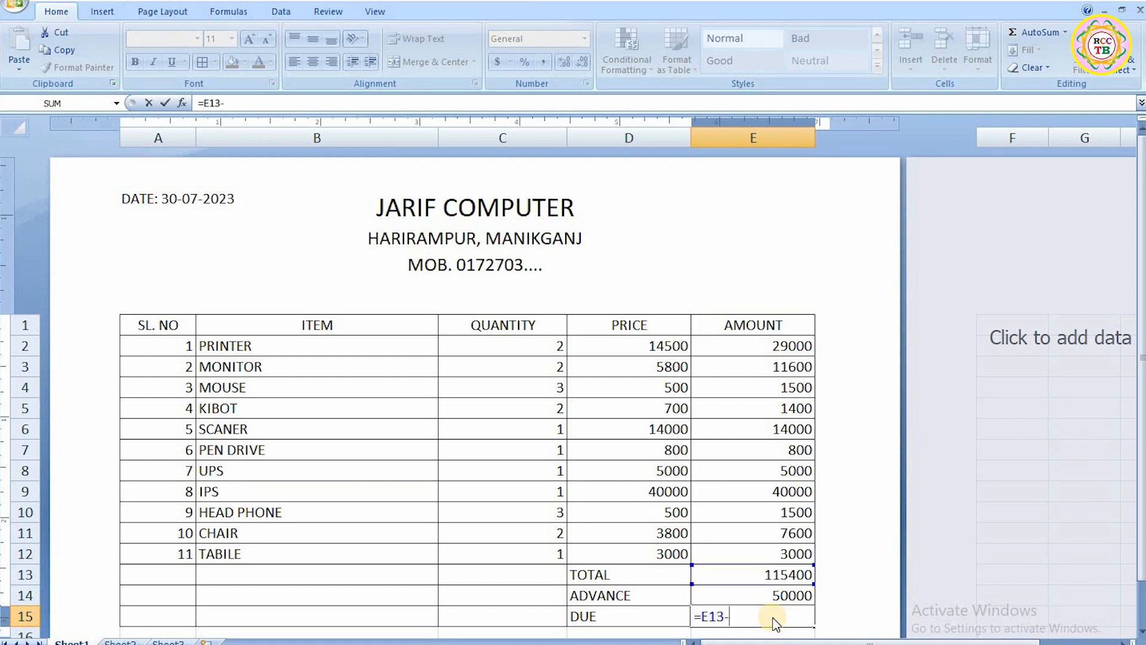
text(E)
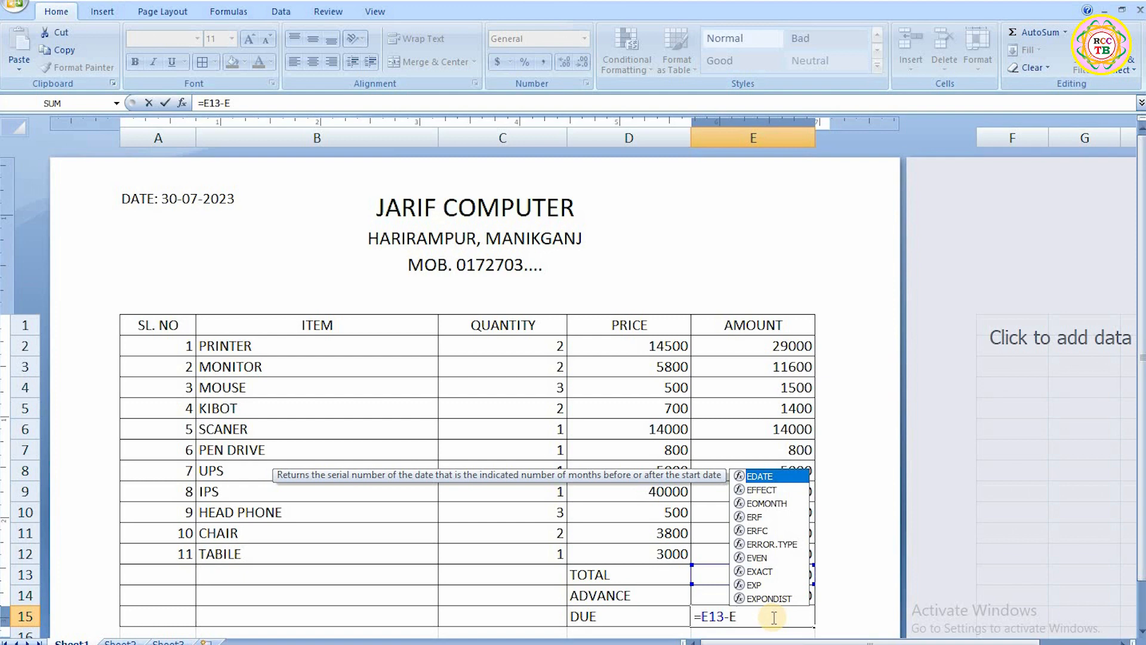
text(14)
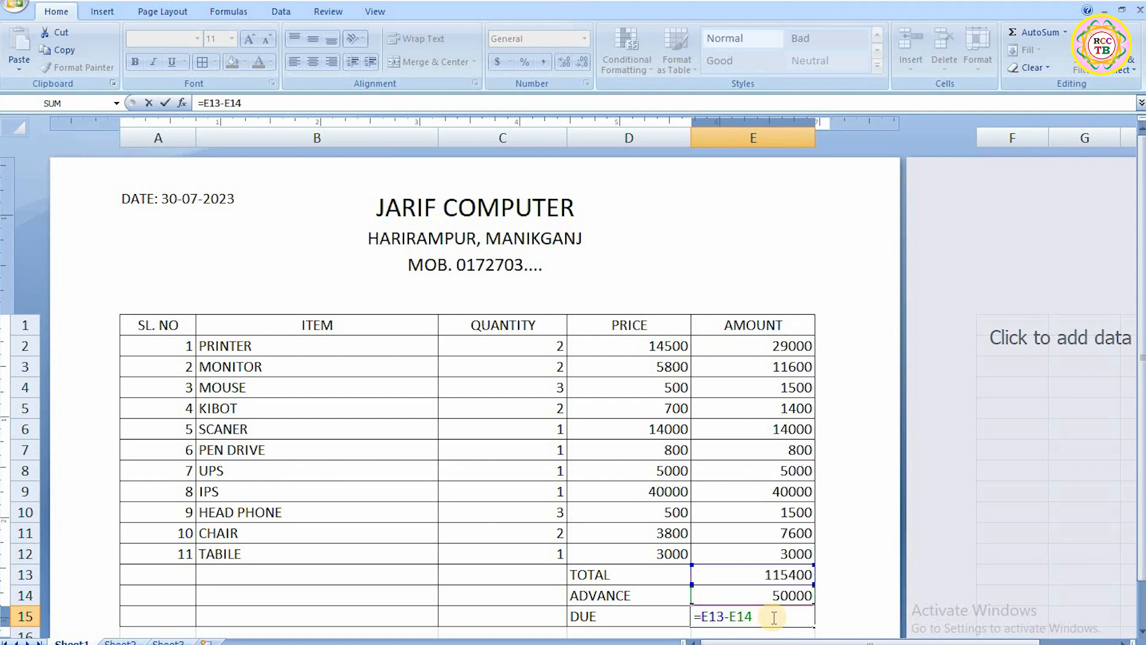
key(Return)
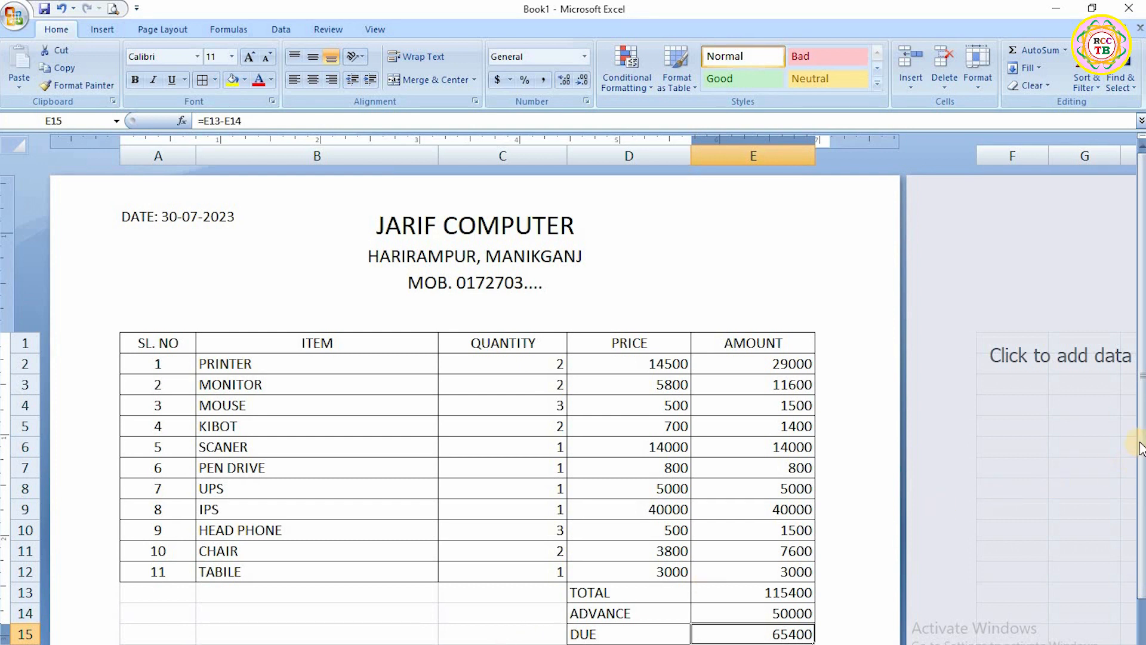
Enter the label SIGNATURE in cell E19 below the DUE amount.
drag(1140, 441, 1140, 447)
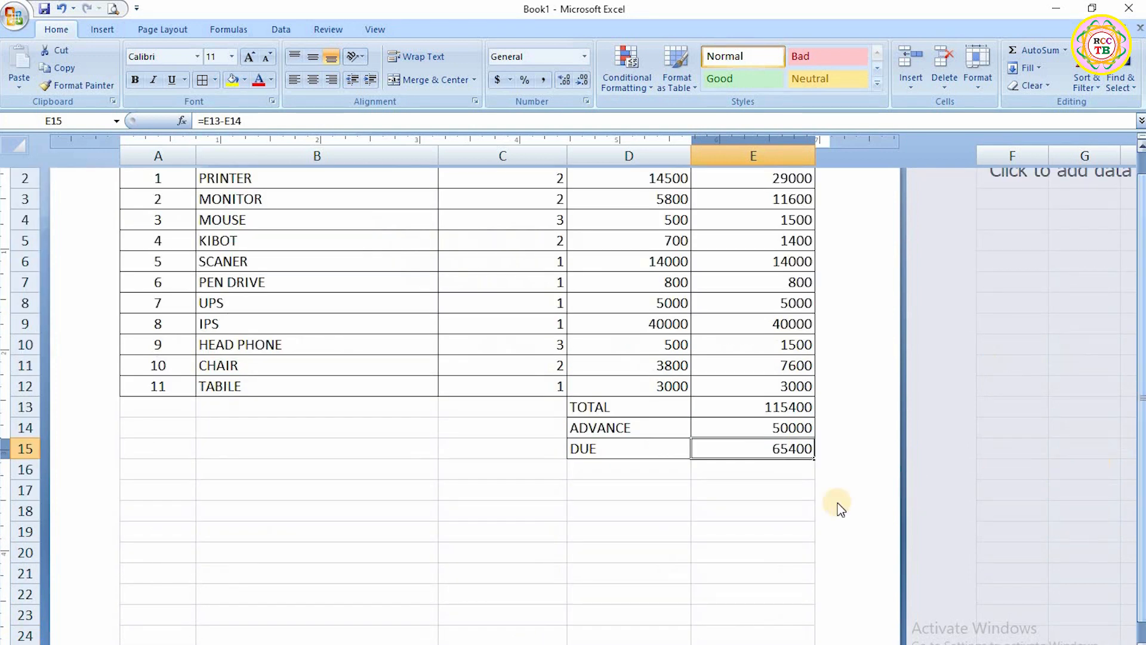
click(727, 532)
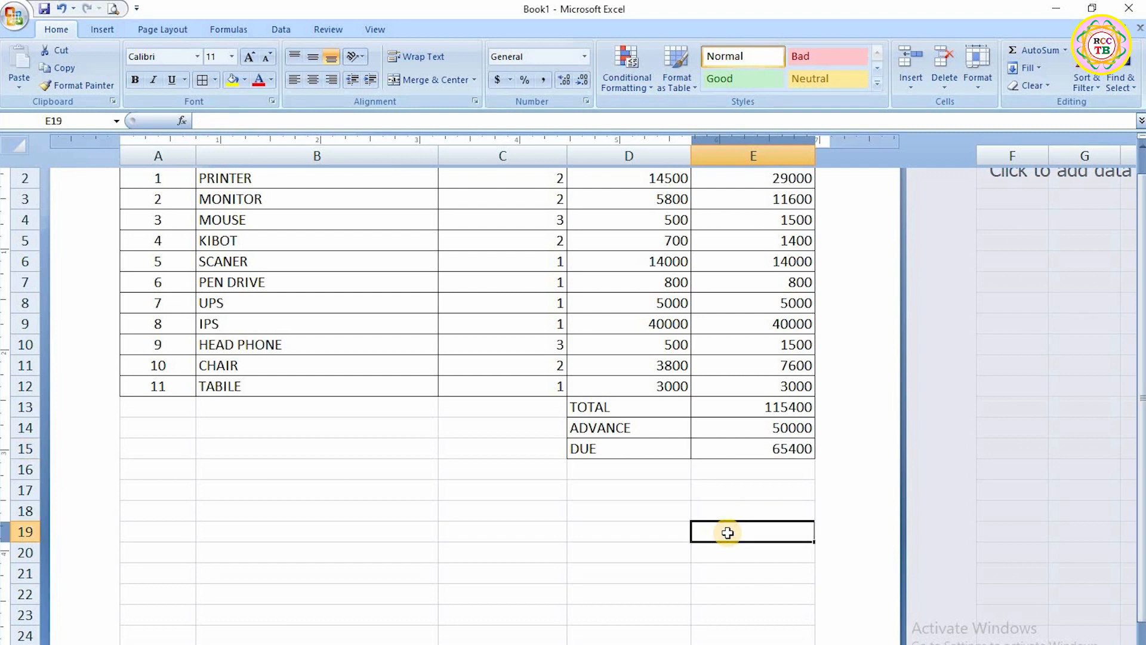
text(SIN)
key(BackSpace)
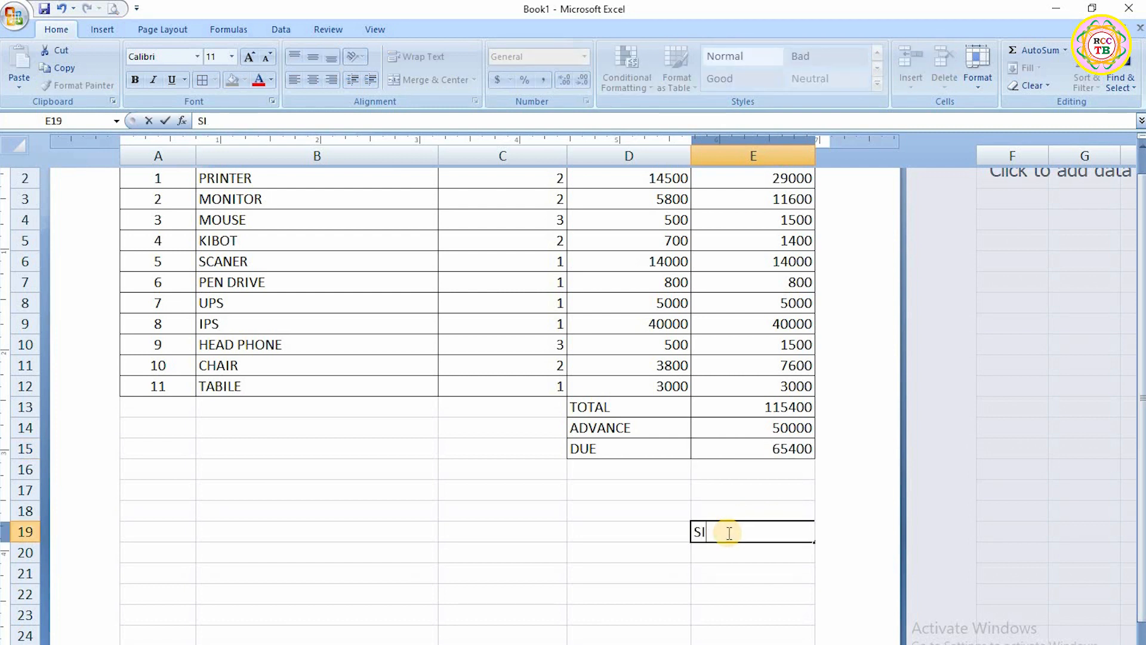
text(GNATURE)
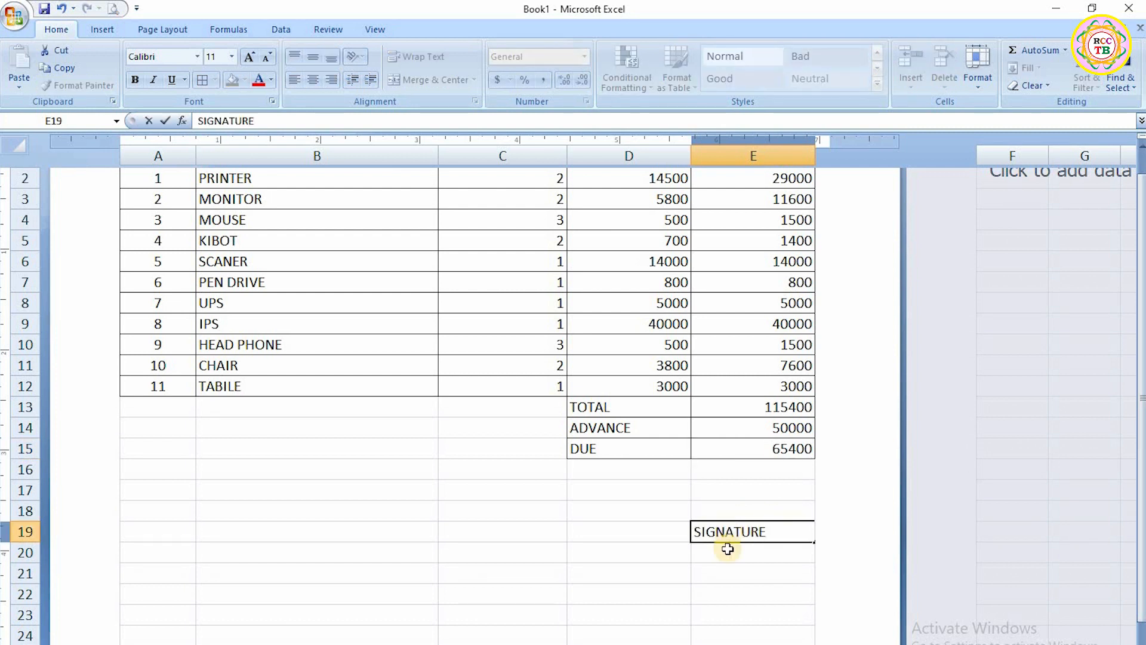
key(Return)
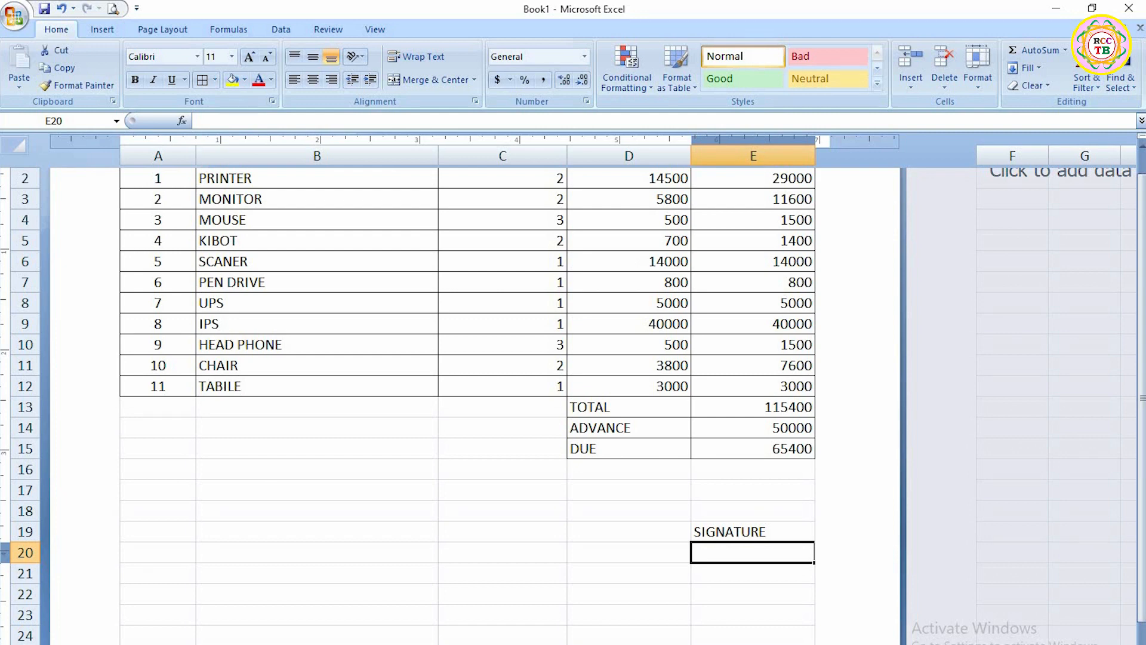
Check the invoice page in Print Preview and return to the worksheet.
key(ctrl+F2)
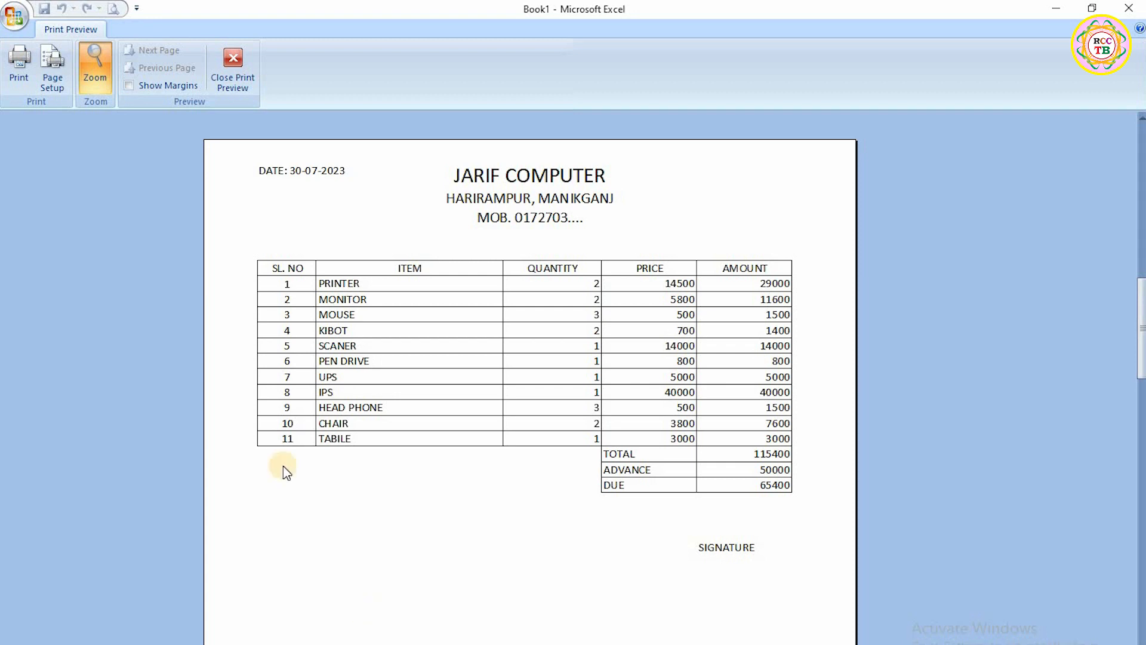
click(237, 62)
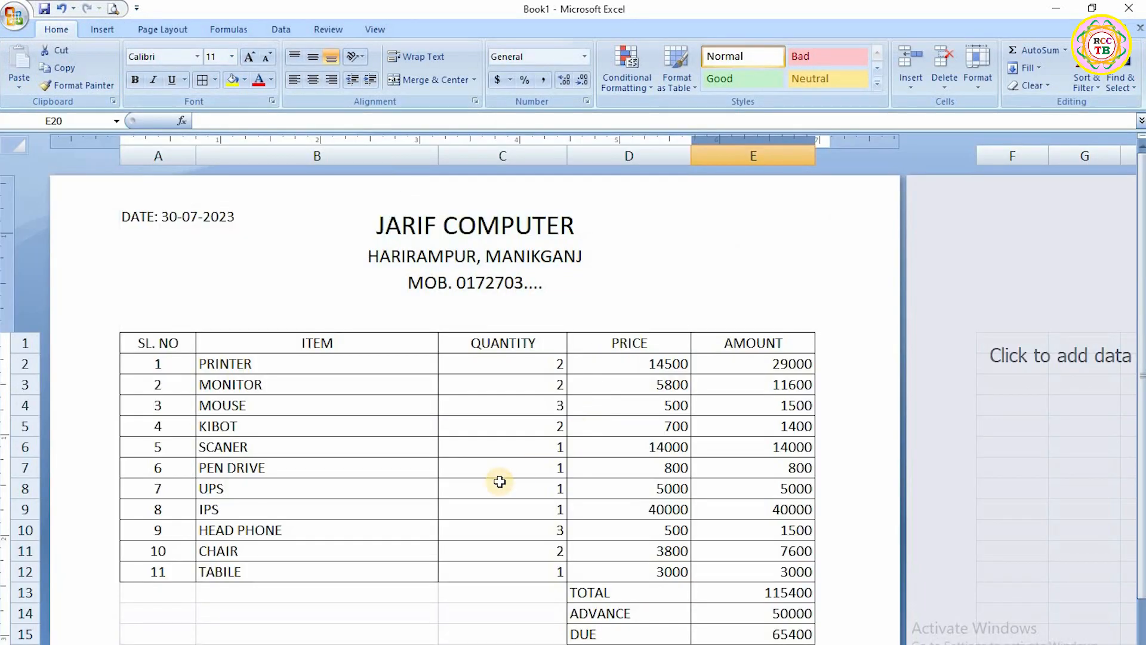
click(525, 630)
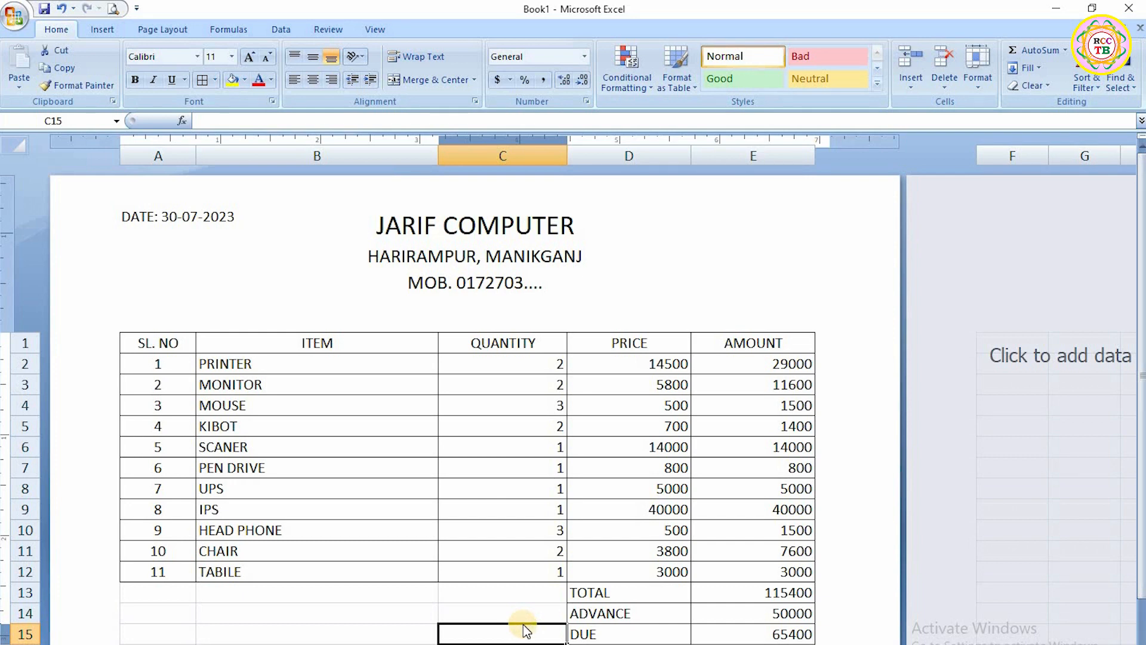
Set up the print job on the PDF24 PDF printer for pages 1 to 1 with 2 copies.
key(ctrl+p)
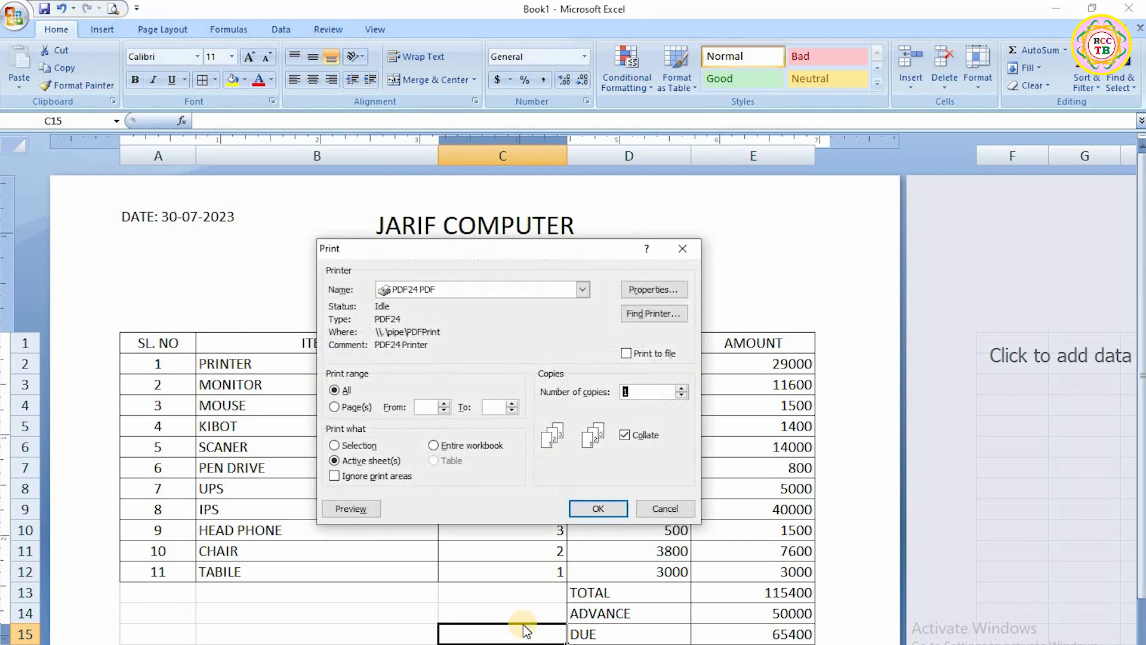
click(336, 409)
click(430, 408)
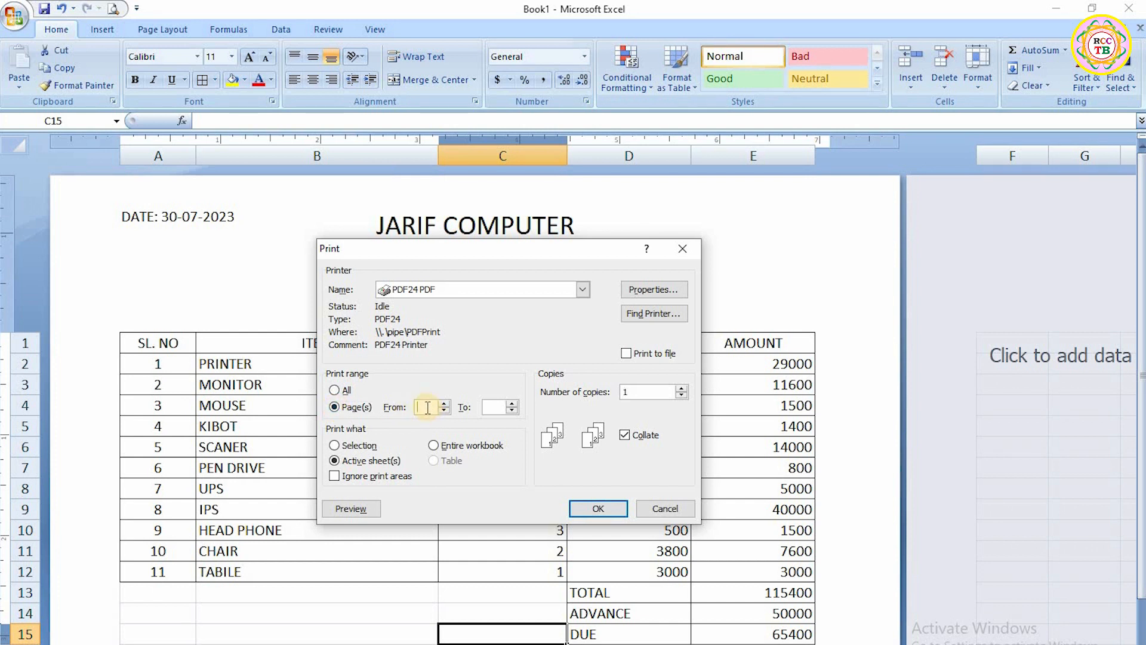
text(1)
click(488, 408)
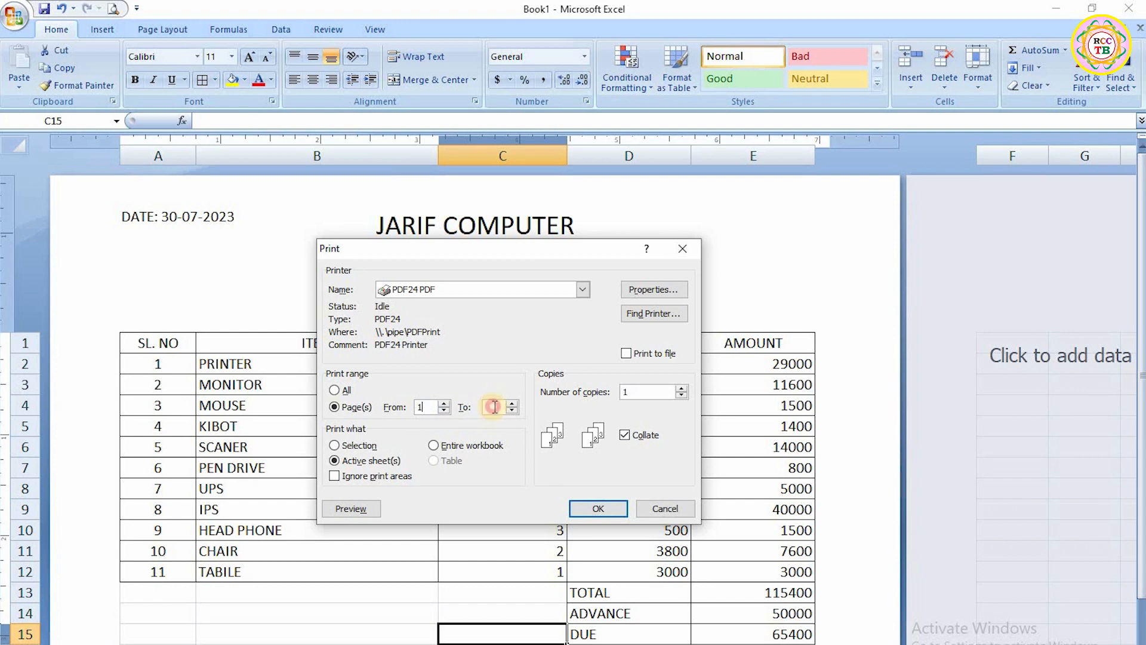
text(1)
double_click(632, 393)
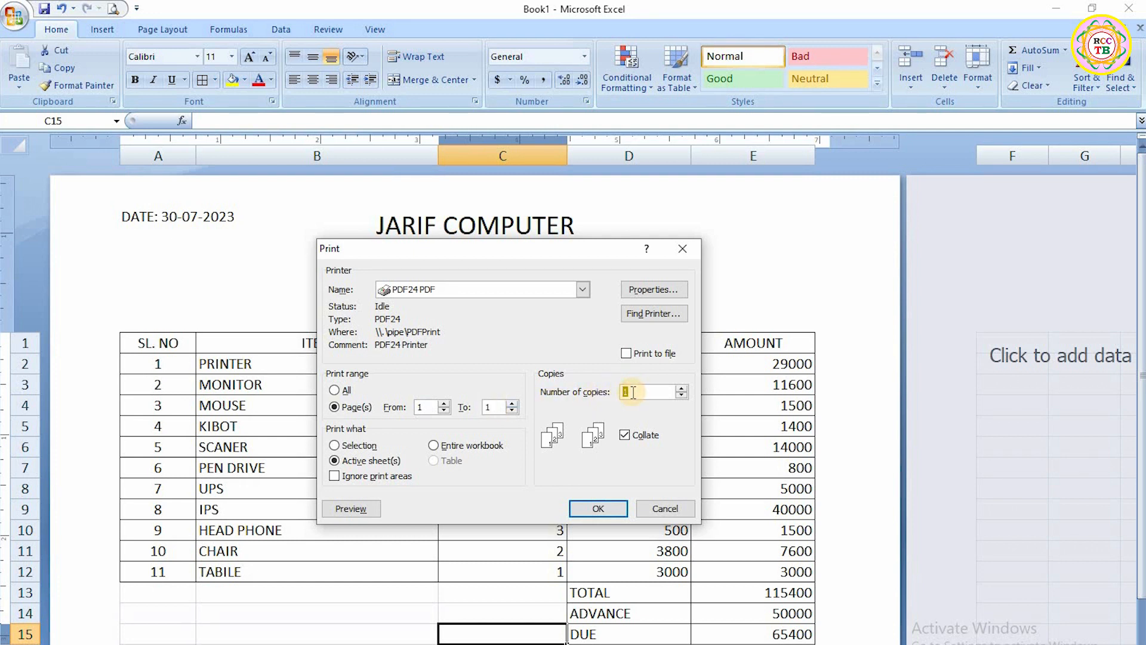
text(2)
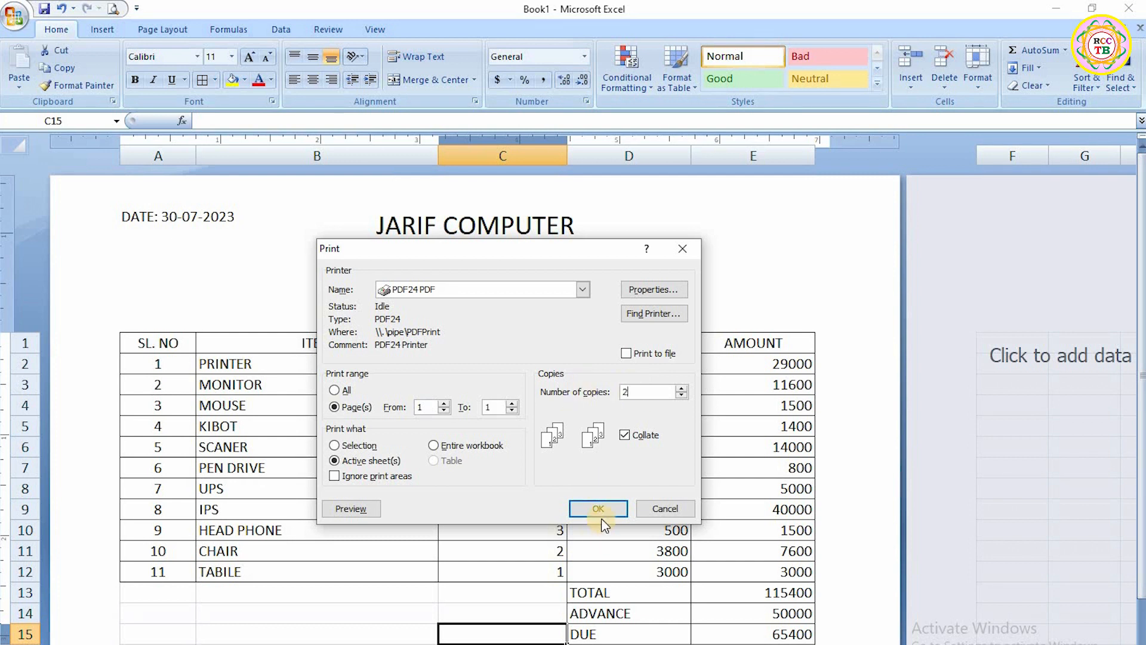